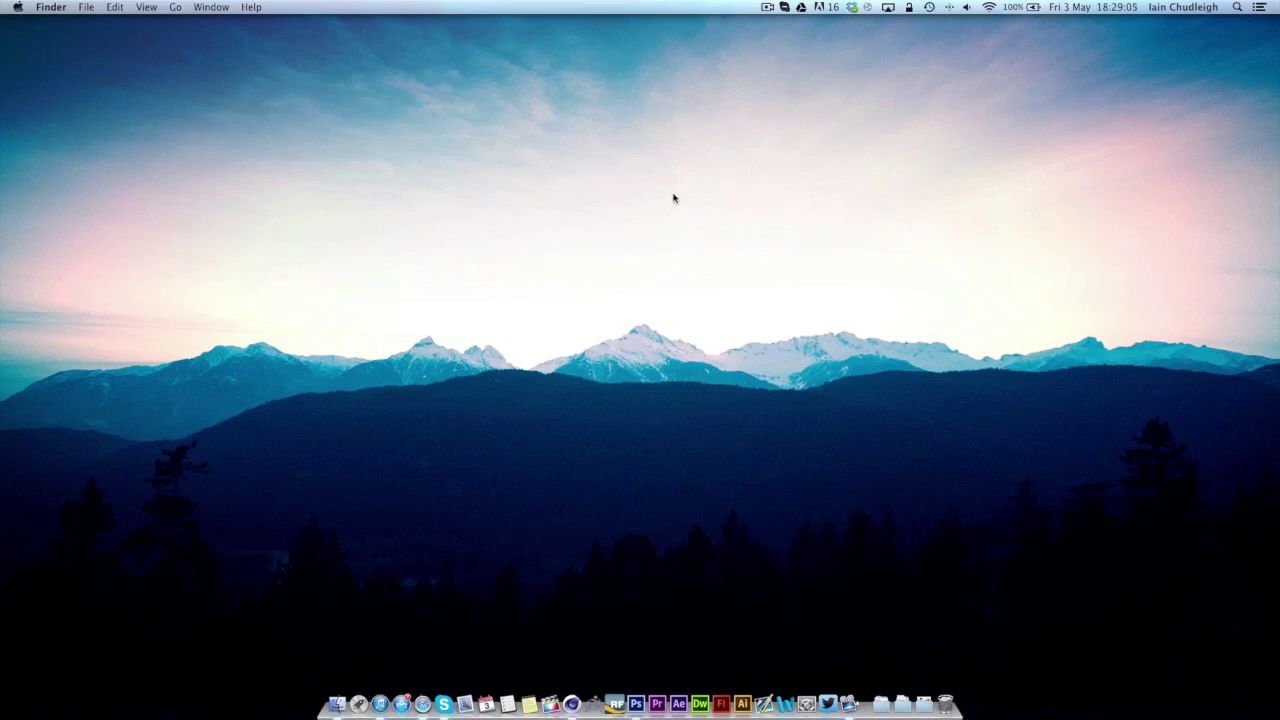
# Switch to the Cinema 4D scene and rewind its timeline to frame 0
pyautogui.click(571, 700)
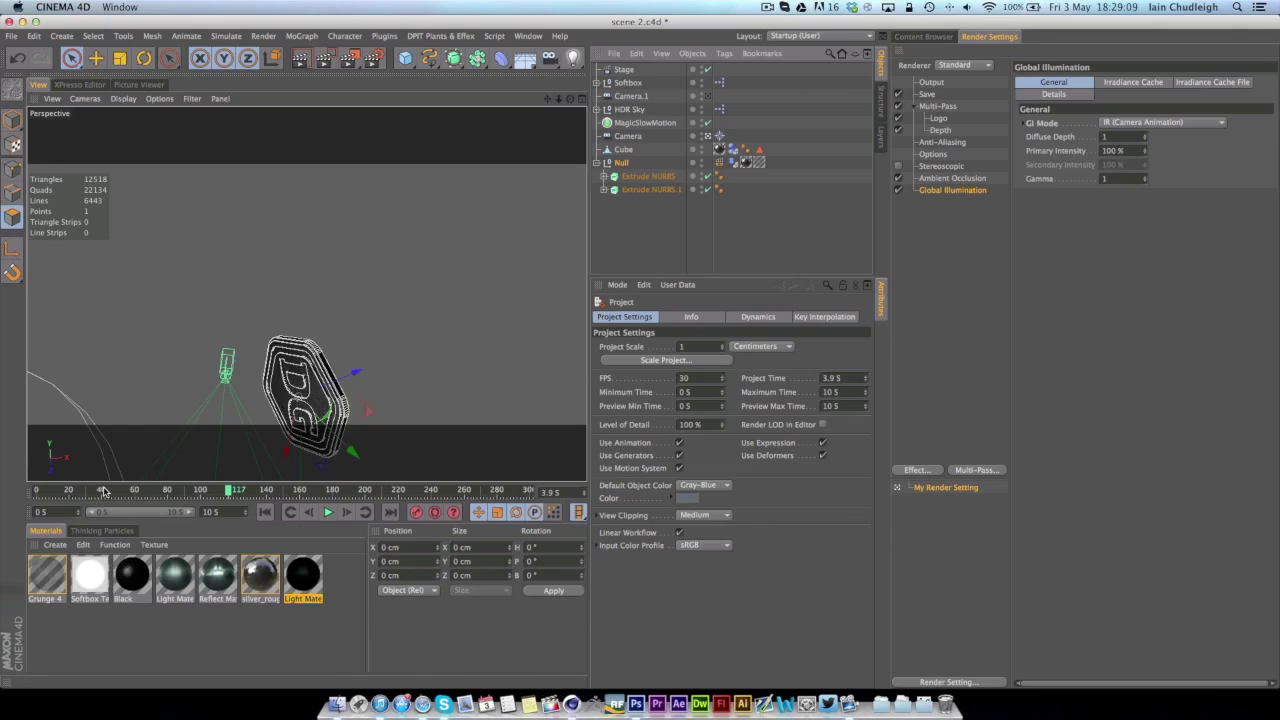
pyautogui.moveTo(105, 491); pyautogui.dragTo(36, 490)
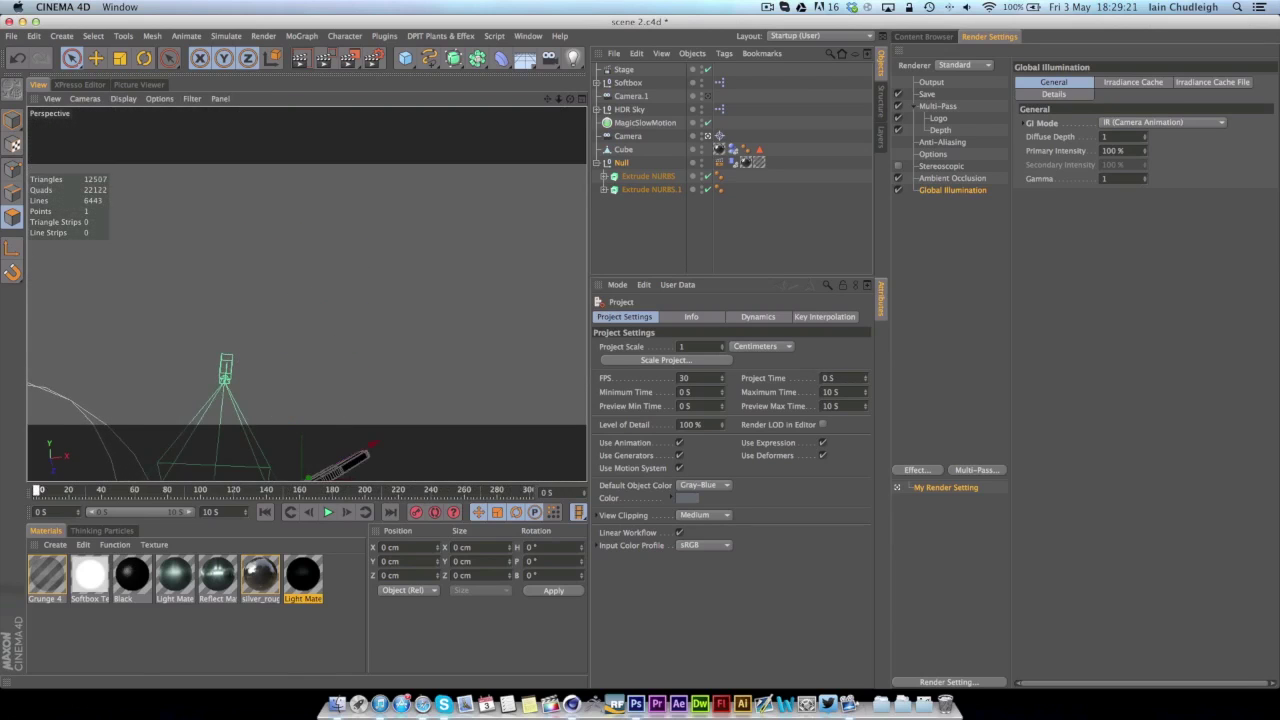
pyautogui.click(525, 37)
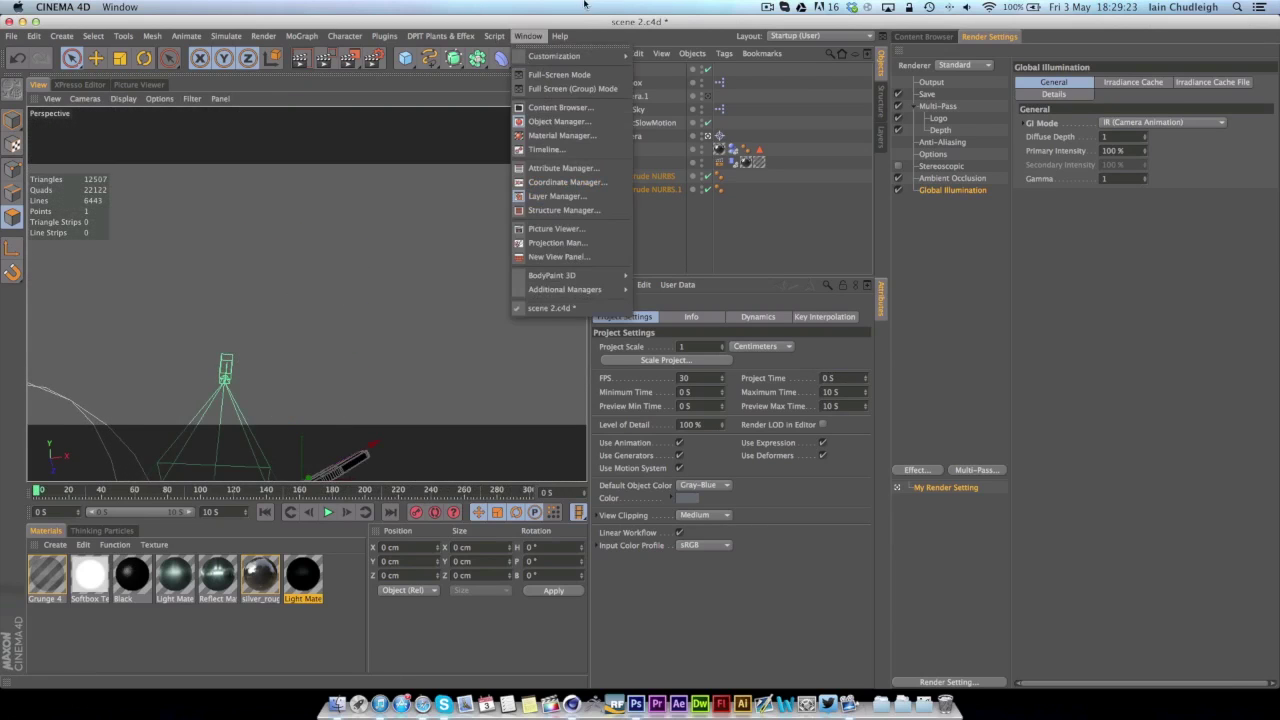
pyautogui.click(528, 29)
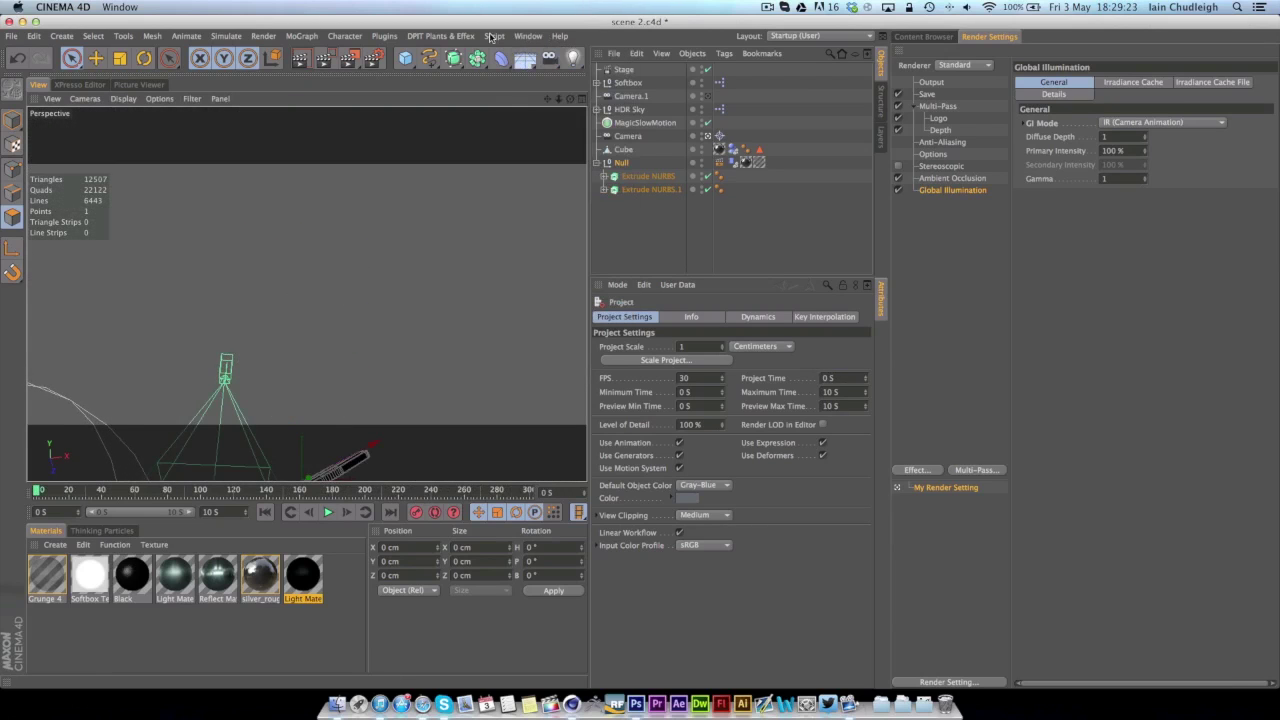
# Copy the Null group holding the DG logo and paste it into a new project
pyautogui.click(621, 162)
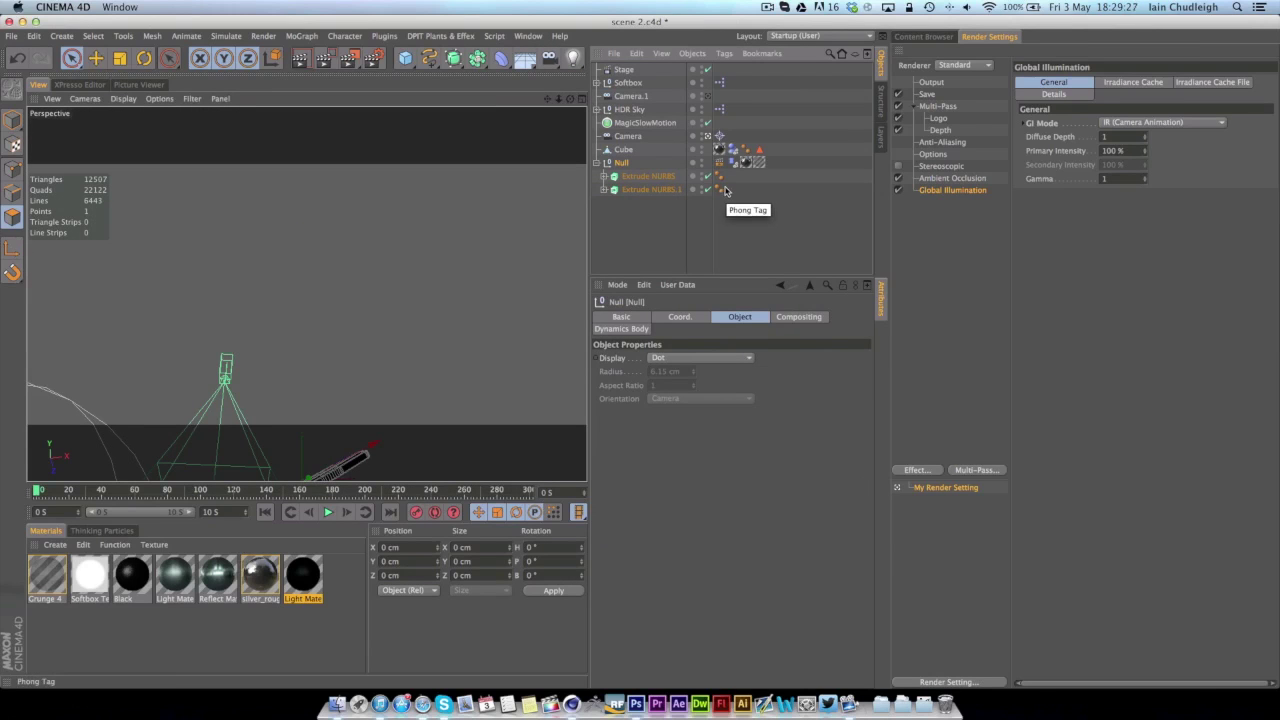
pyautogui.press('super+n')
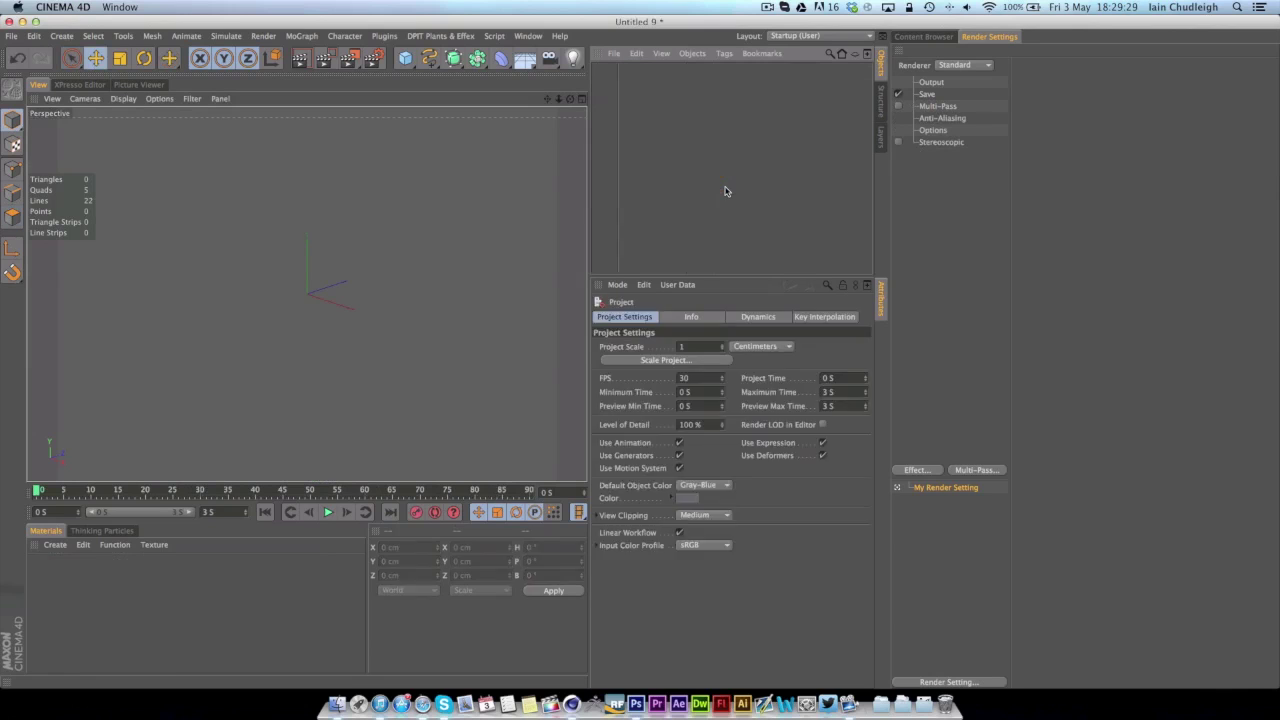
pyautogui.press('super+v')
# Delete all the tags, including dynamics and material tags, from the pasted Null group
pyautogui.click(731, 69)
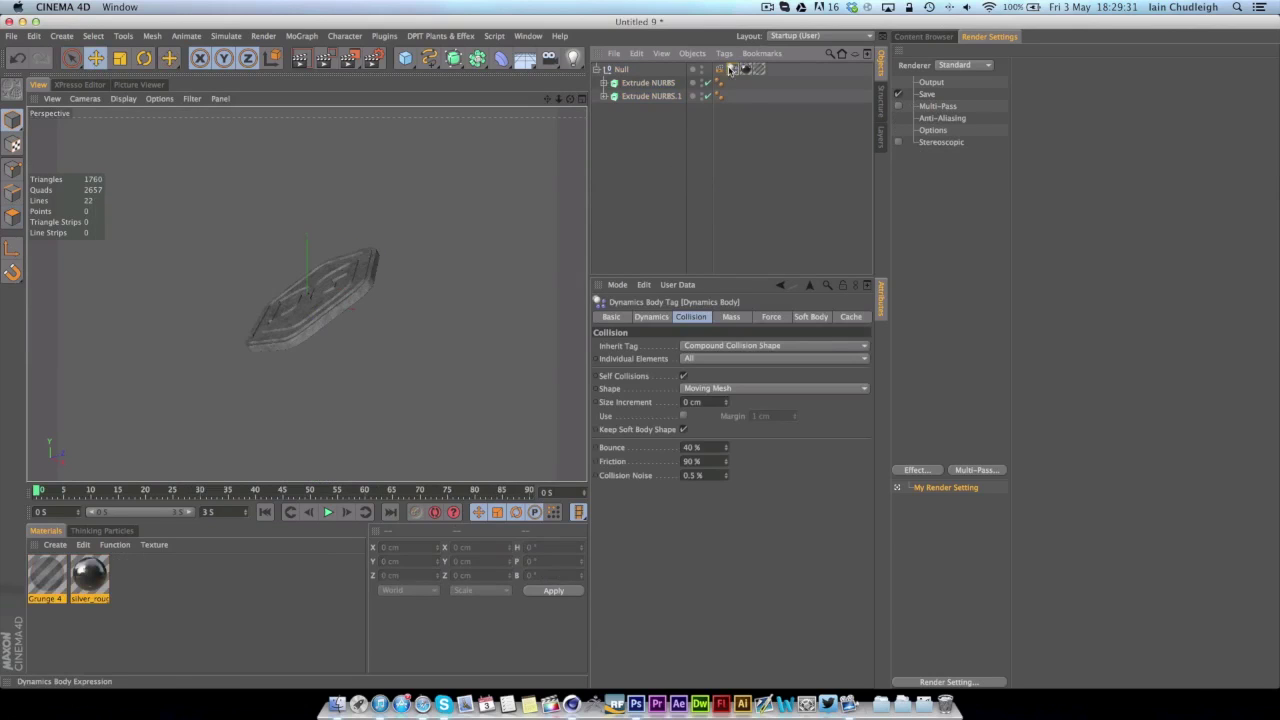
pyautogui.moveTo(788, 73); pyautogui.dragTo(720, 68)
pyautogui.press('Delete')
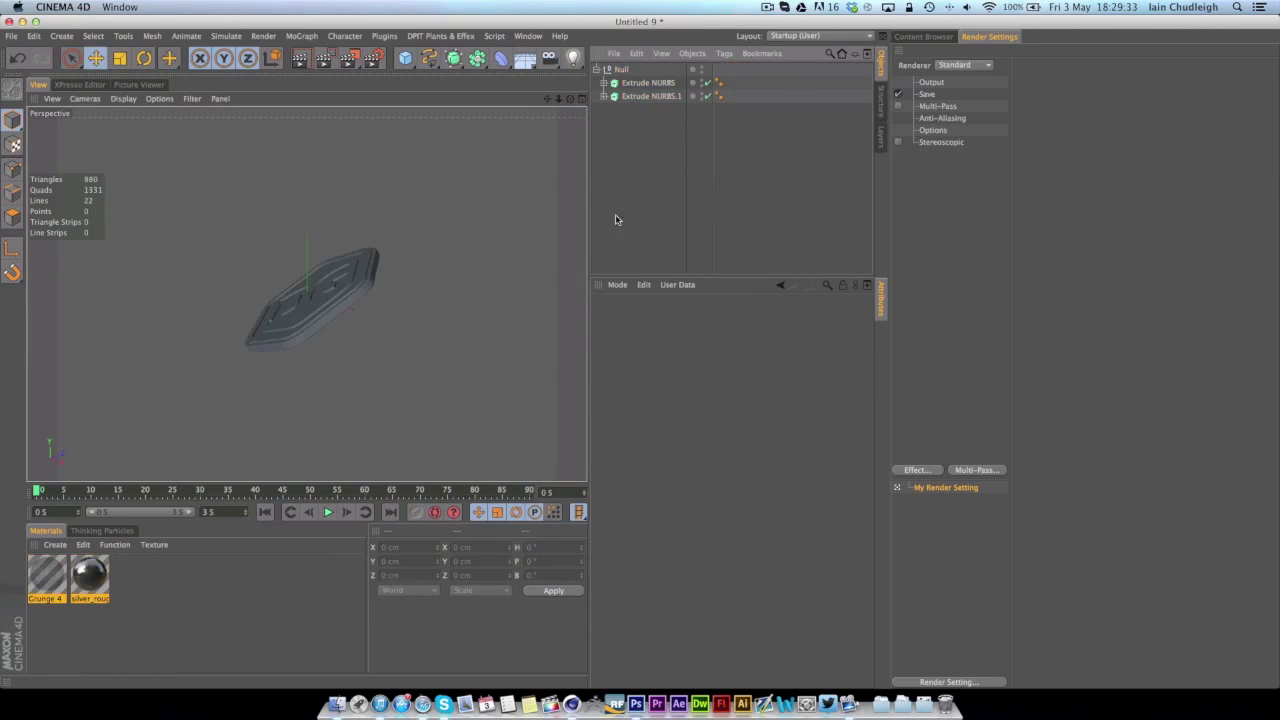
# Reset the Null group's Z position to 0 cm and its H, P and B rotation to 0°
pyautogui.click(620, 70)
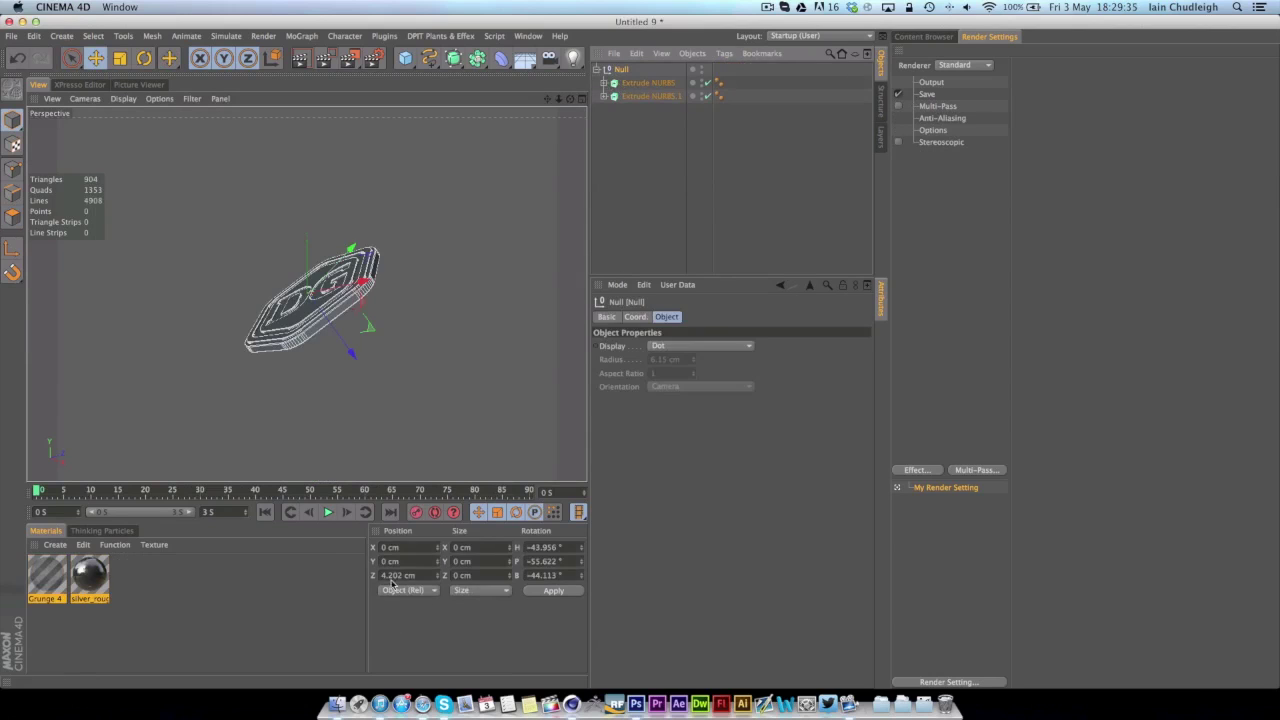
pyautogui.click(393, 576)
pyautogui.write('0')
pyautogui.press('Tab')
pyautogui.press('Tab')
pyautogui.press('Tab')
pyautogui.press('Tab')
pyautogui.press('Tab')
pyautogui.press('Tab')
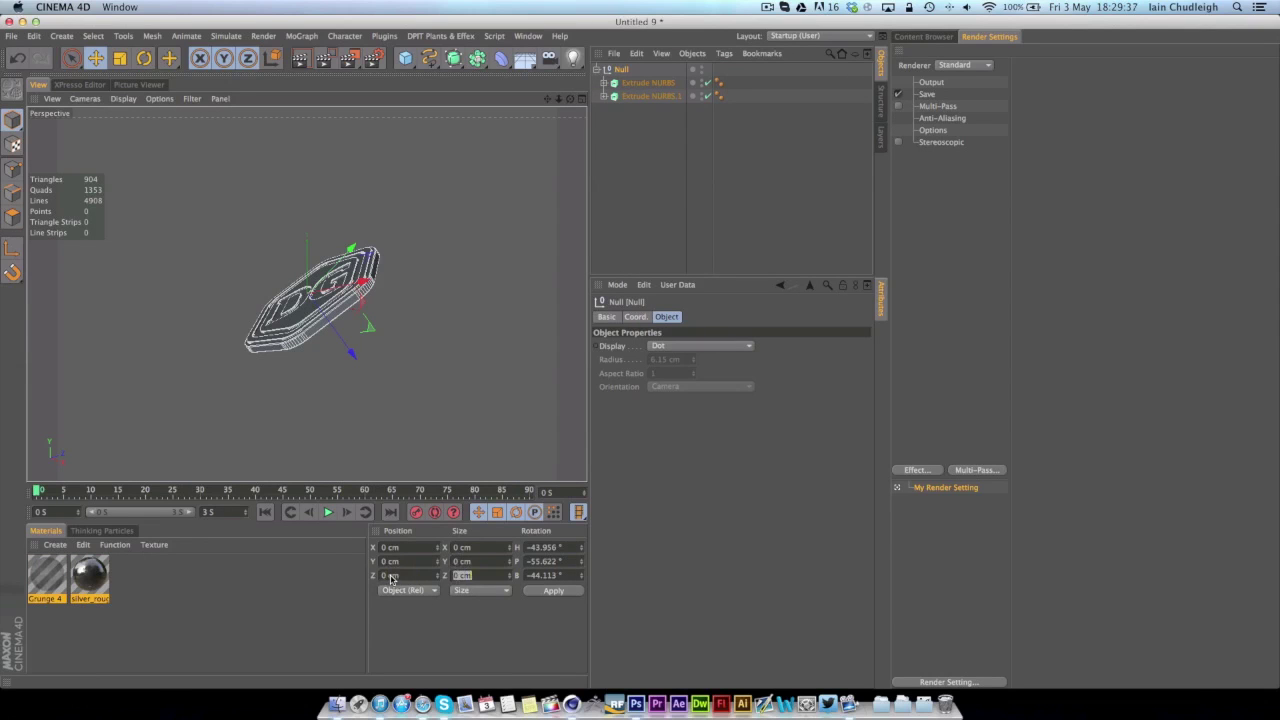
pyautogui.write('0')
pyautogui.press('Tab')
pyautogui.write('0')
pyautogui.press('Tab')
pyautogui.write('0')
pyautogui.press('Return')
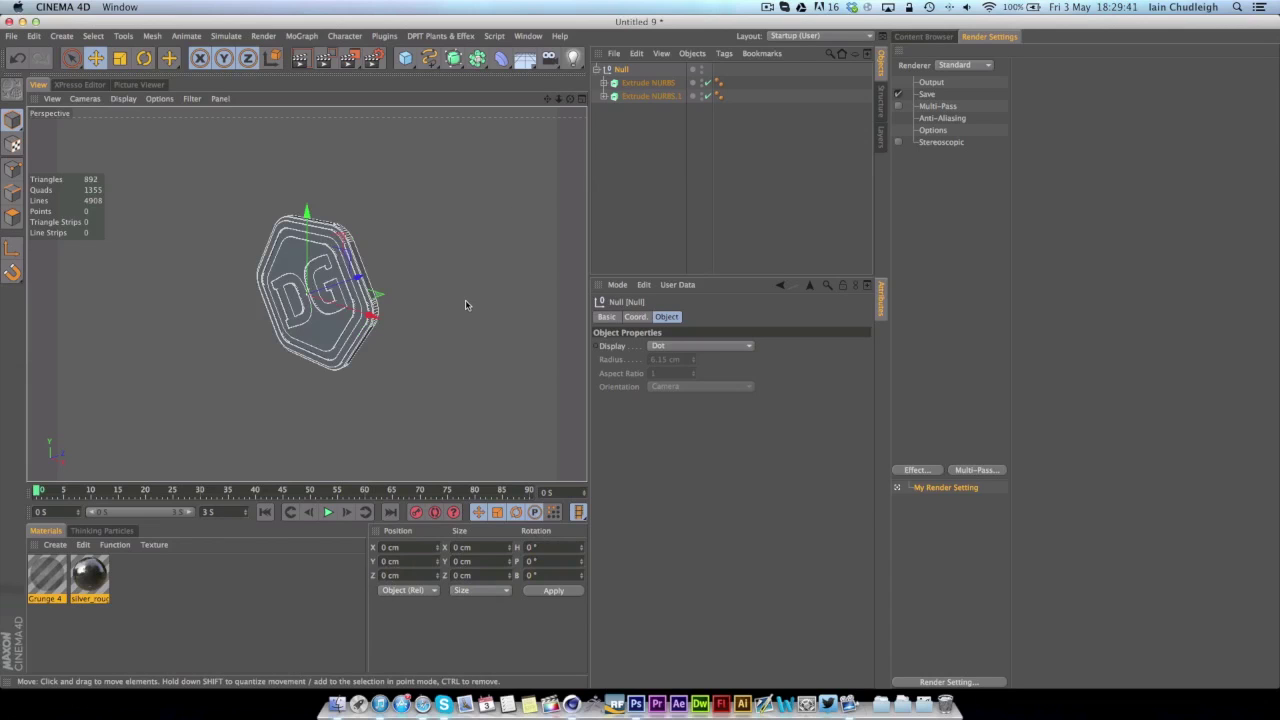
# Set the perspective viewport's display to Gouraud Shading (Lines)
pyautogui.keyDown('alt'); pyautogui.moveTo(292, 300); pyautogui.dragTo(388, 290); pyautogui.keyUp('alt')
pyautogui.scroll(-3, 320, 290)
pyautogui.click(680, 163)
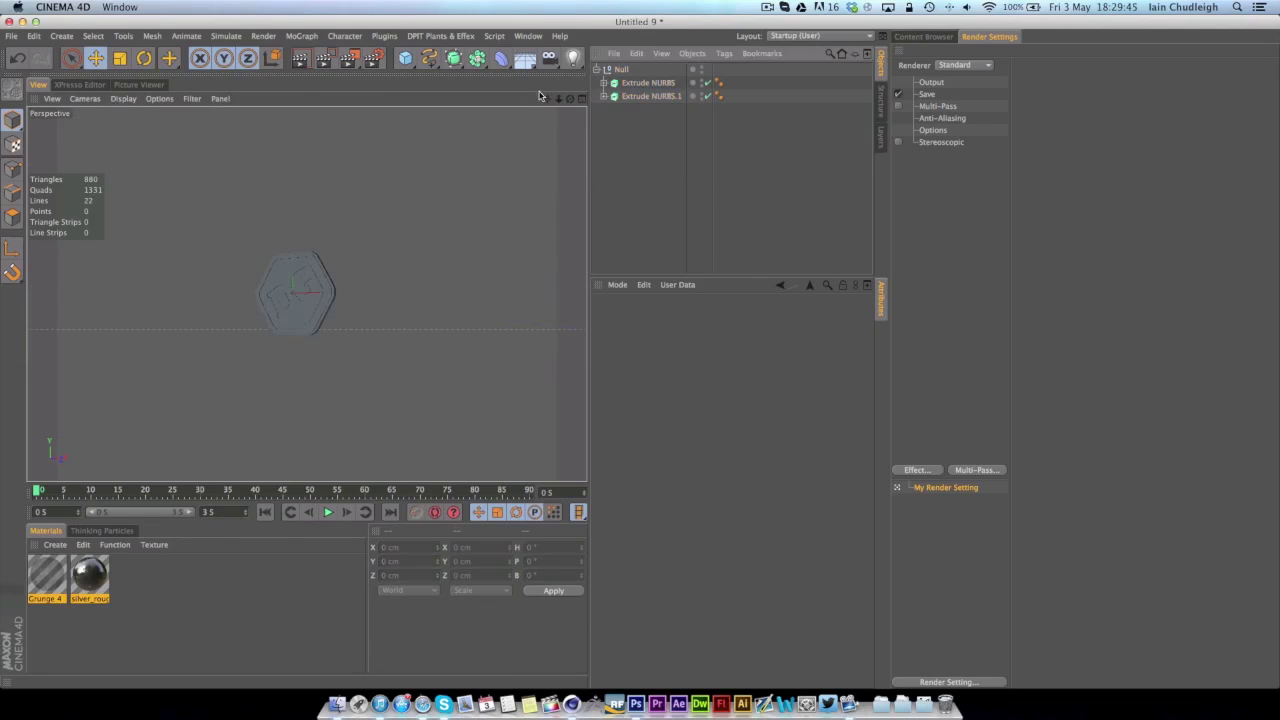
pyautogui.keyDown('alt'); pyautogui.moveTo(306, 291); pyautogui.dragTo(340, 272); pyautogui.keyUp('alt')
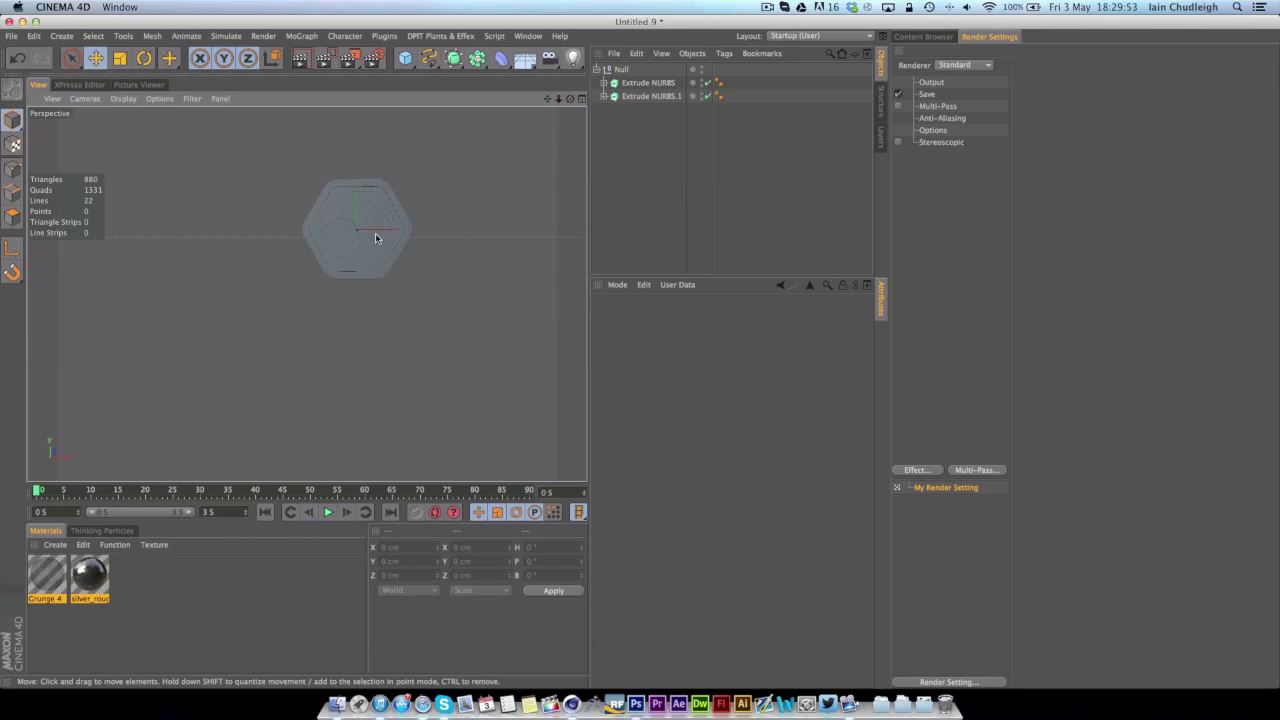
pyautogui.keyDown('alt'); pyautogui.moveTo(375, 233); pyautogui.dragTo(322, 252); pyautogui.keyUp('alt')
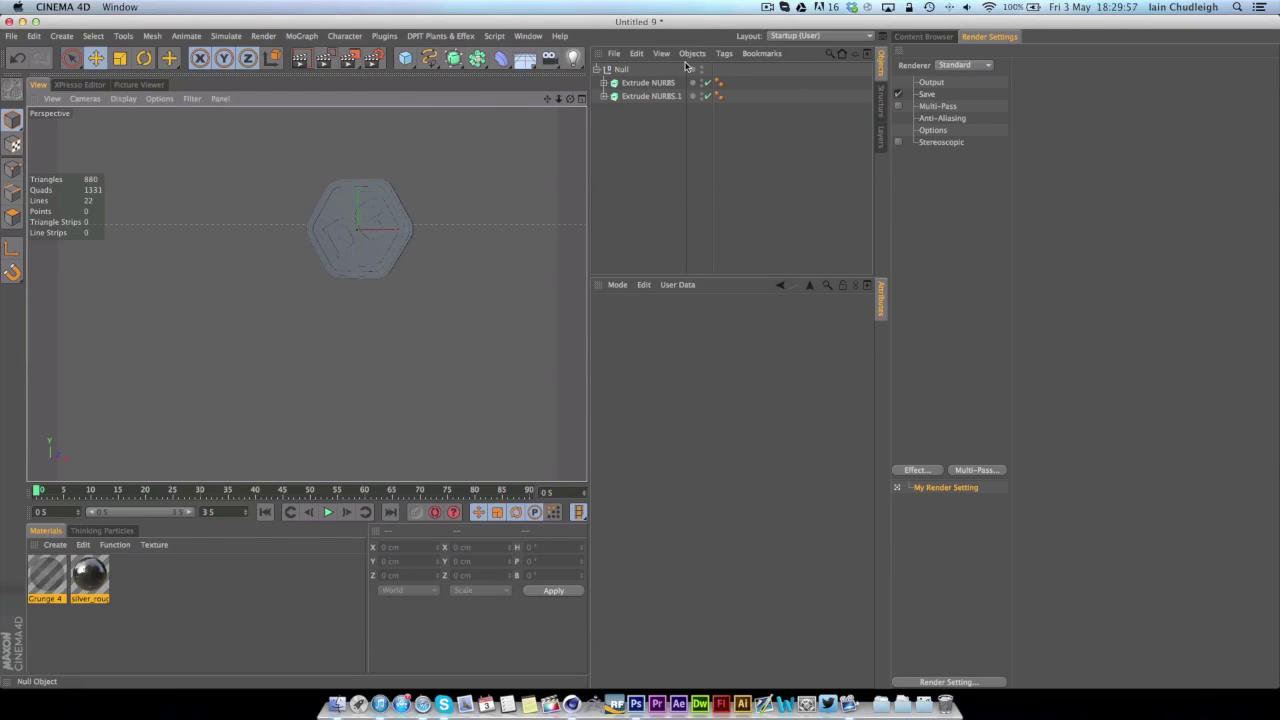
pyautogui.click(622, 69)
pyautogui.click(637, 166)
pyautogui.click(123, 98)
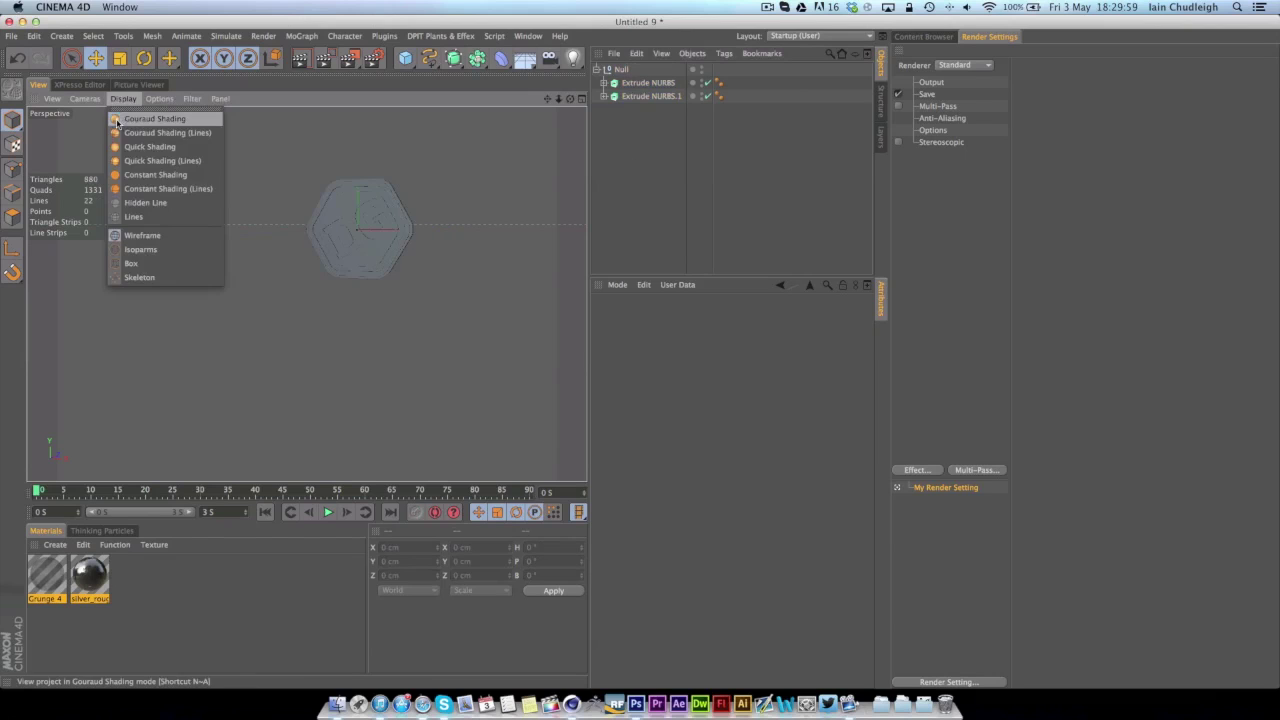
pyautogui.click(150, 129)
# Add a cube beneath the logo at about Y -276 cm and scale it into a flat floor about 2053 × 37 × 2053 cm
pyautogui.click(405, 57)
pyautogui.click(523, 70)
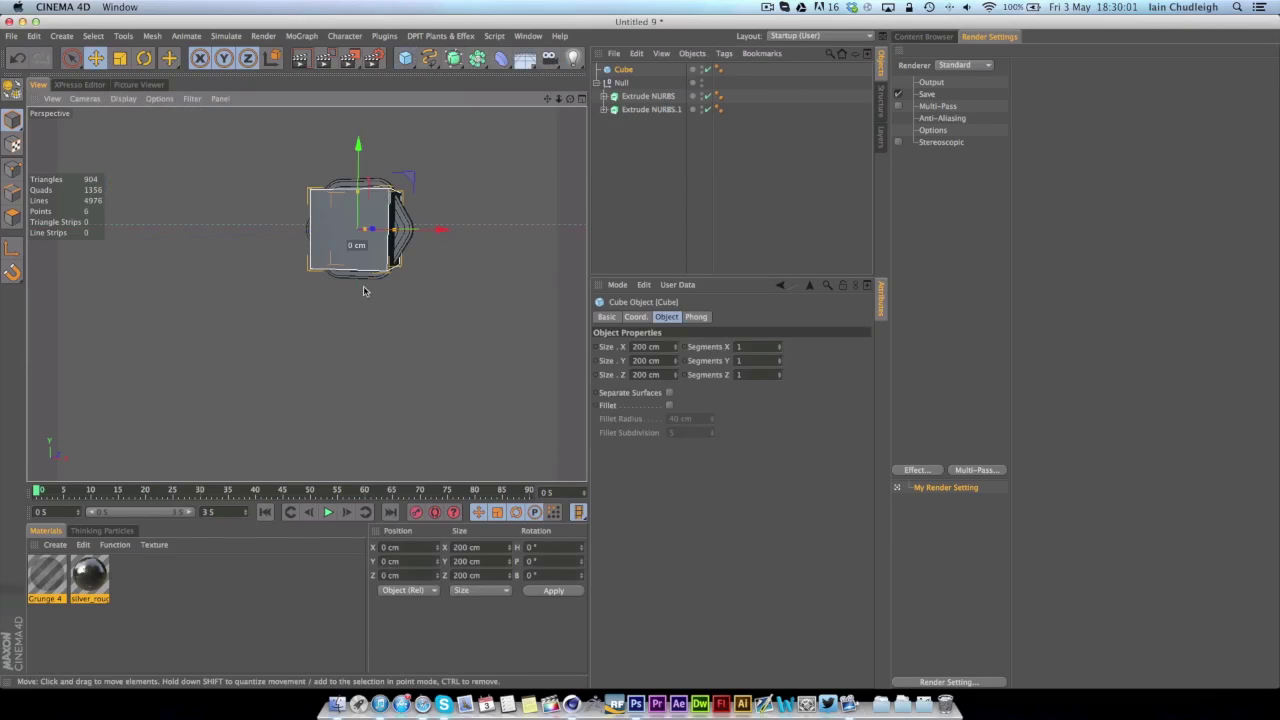
pyautogui.moveTo(360, 190); pyautogui.dragTo(392, 313)
pyautogui.press('t')
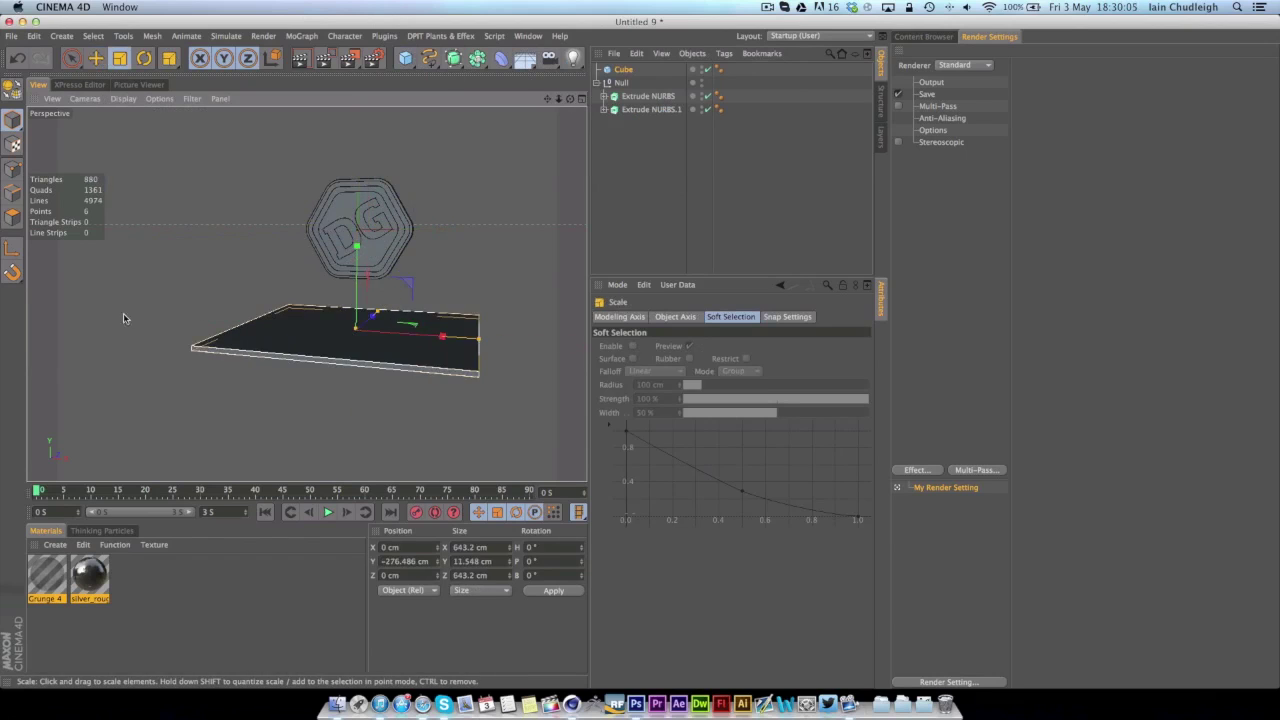
pyautogui.moveTo(58, 278); pyautogui.dragTo(274, 360)
pyautogui.scroll(-8, 305, 303)
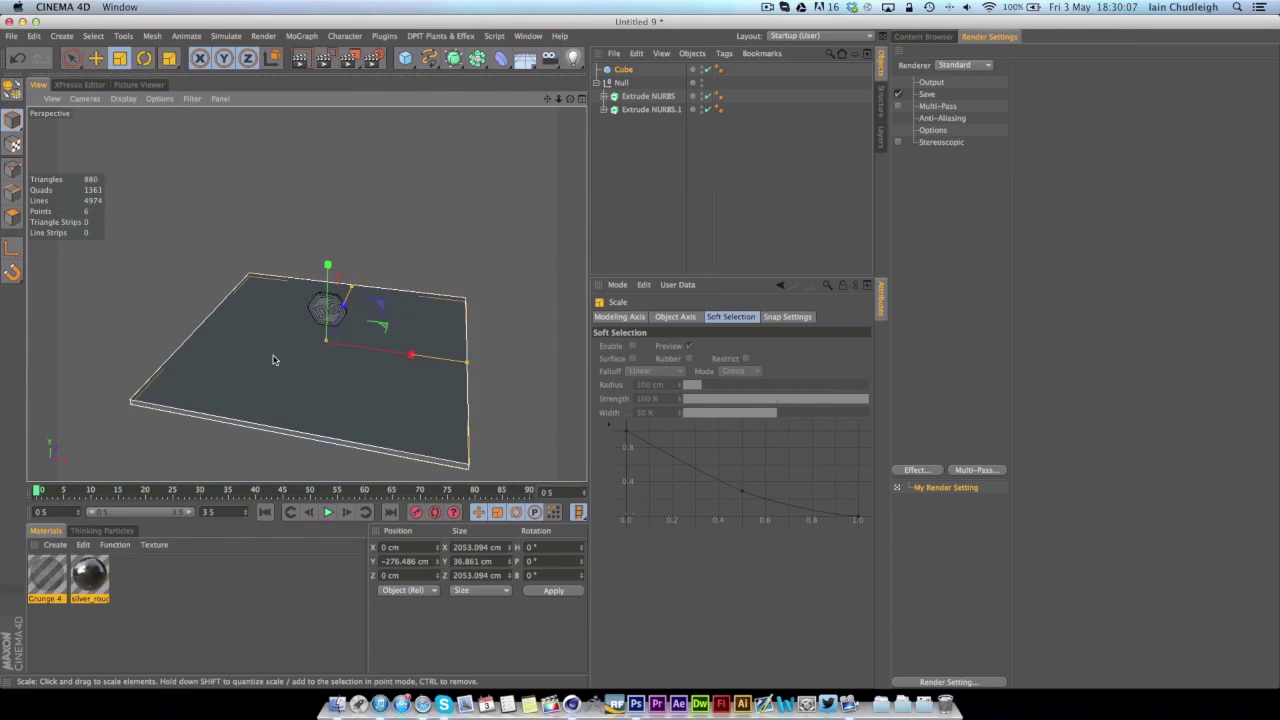
# Play the animation briefly and return to the first frame
pyautogui.click(328, 512)
pyautogui.click(328, 512)
pyautogui.click(265, 512)
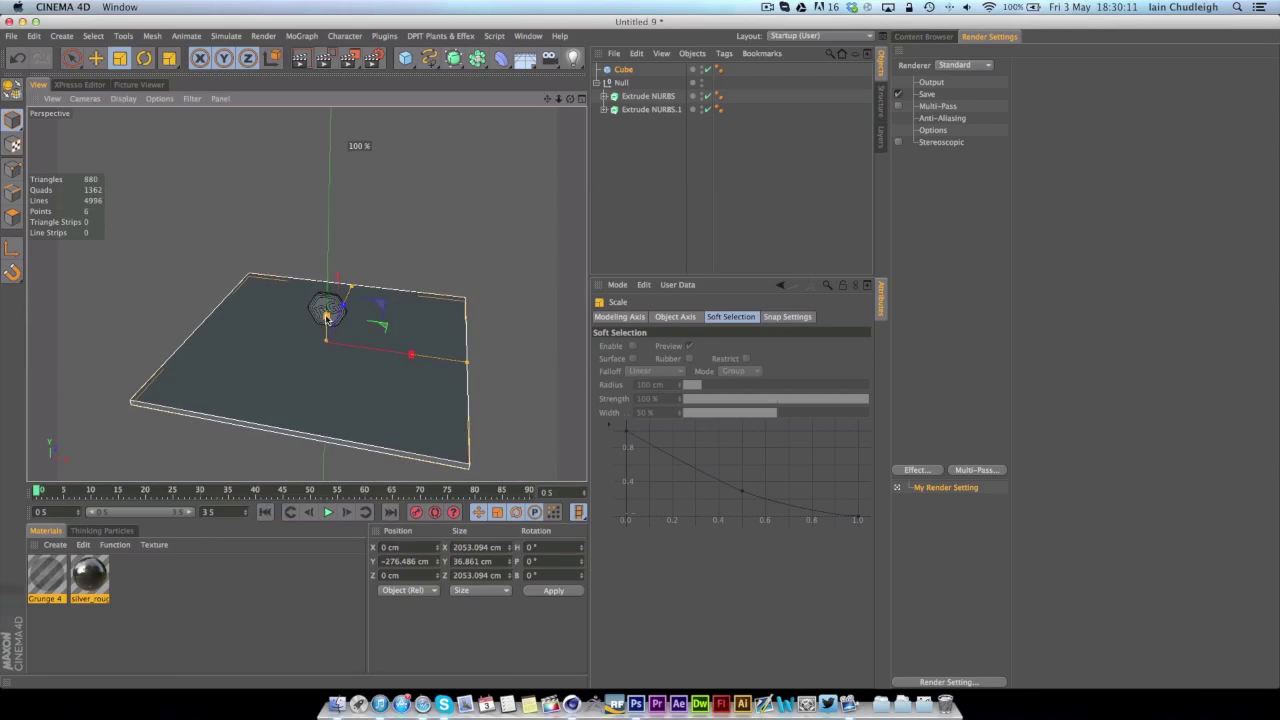
# Add a Rigid Body simulation tag to the logo's Null group
pyautogui.keyDown('alt'); pyautogui.moveTo(329, 320); pyautogui.dragTo(262, 262); pyautogui.keyUp('alt')
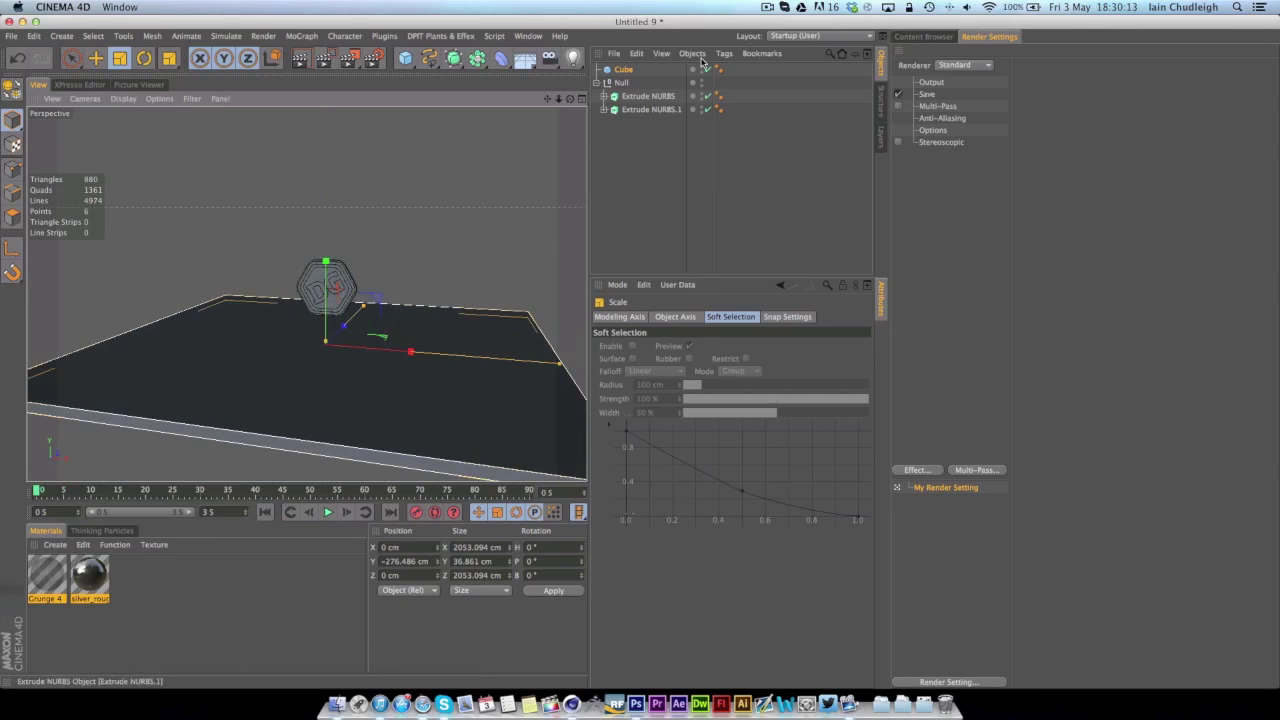
pyautogui.click(658, 217)
pyautogui.rightClick(625, 92)
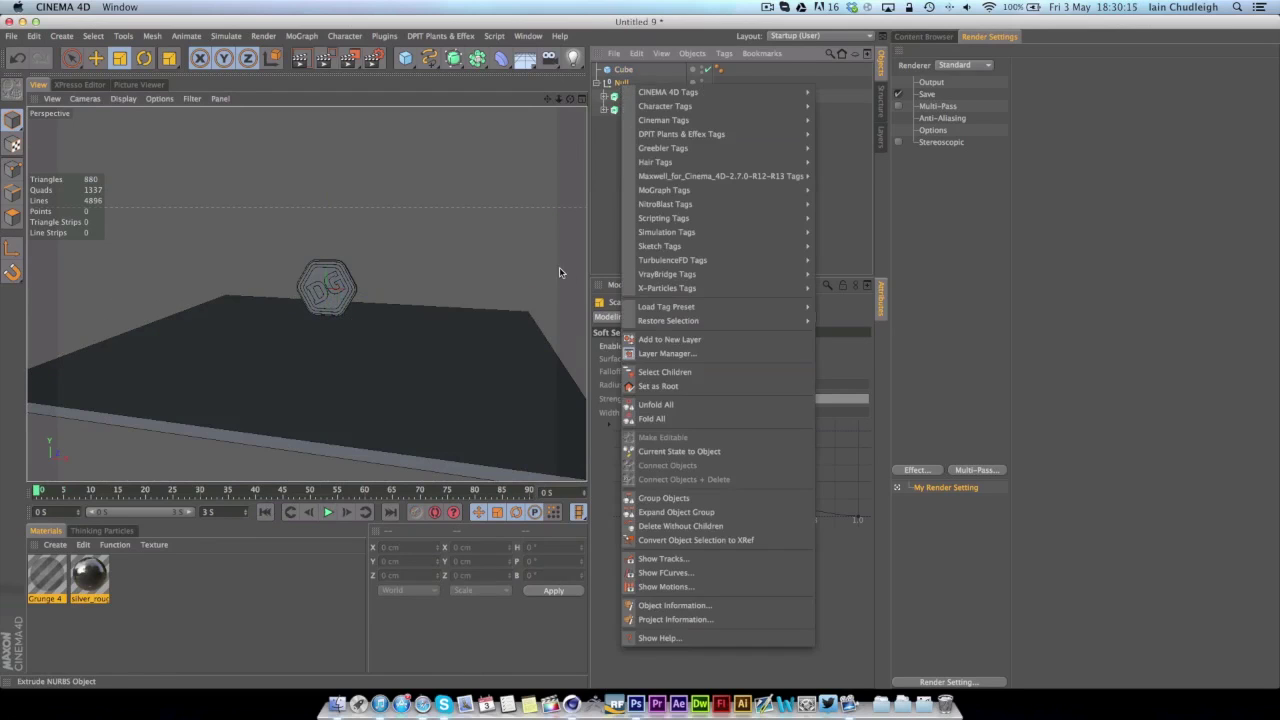
pyautogui.moveTo(790, 234)
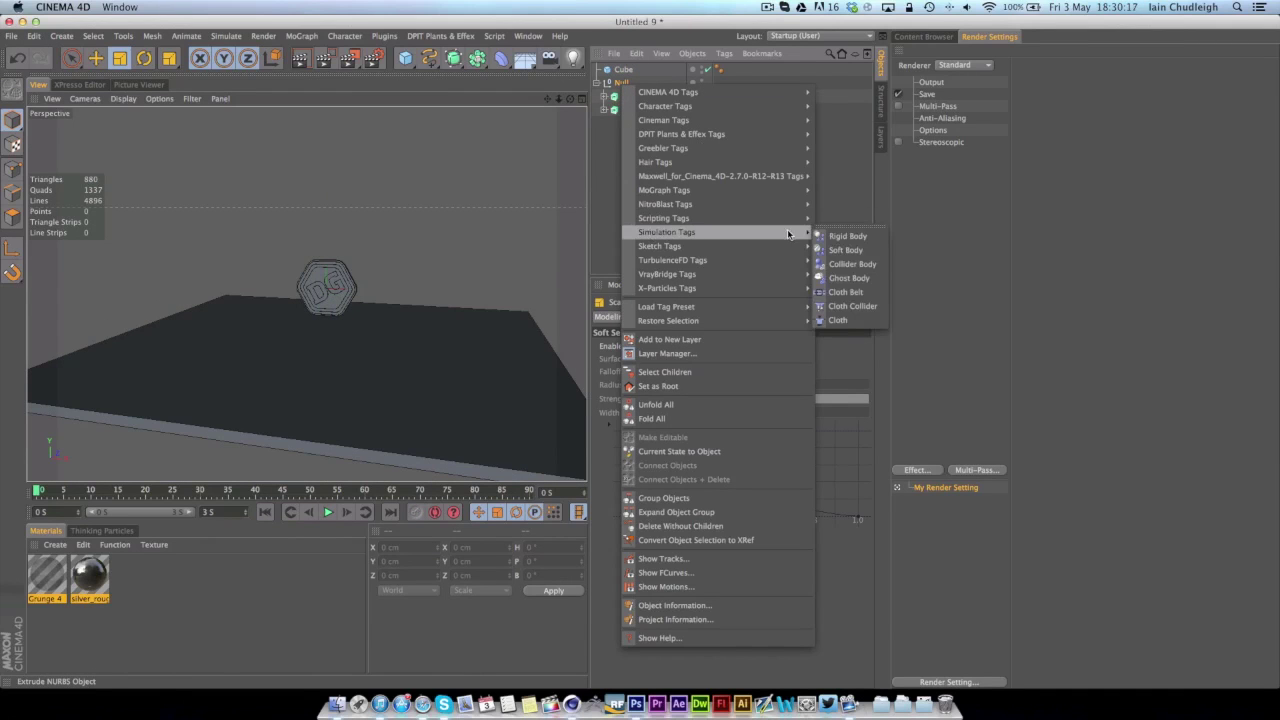
pyautogui.click(845, 237)
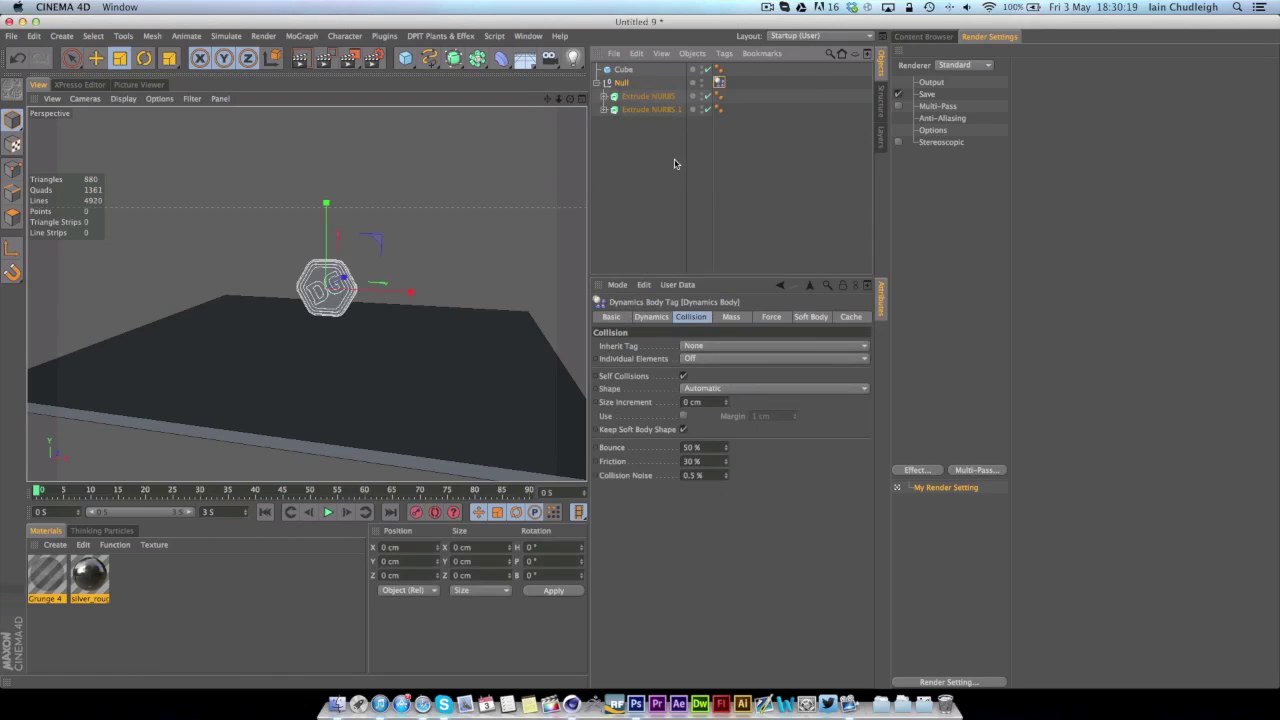
# Set the dynamics tag's Inherit Tag option to Compound Collision Shape
pyautogui.click(608, 347)
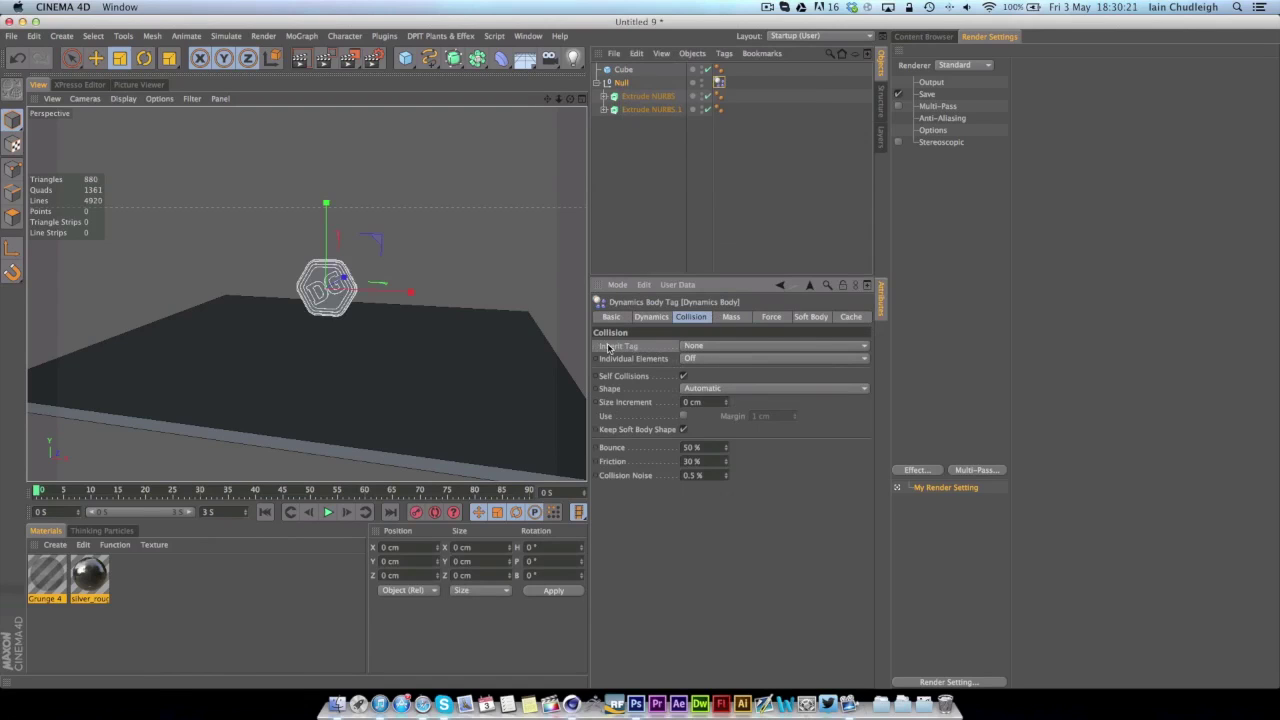
pyautogui.click(702, 344)
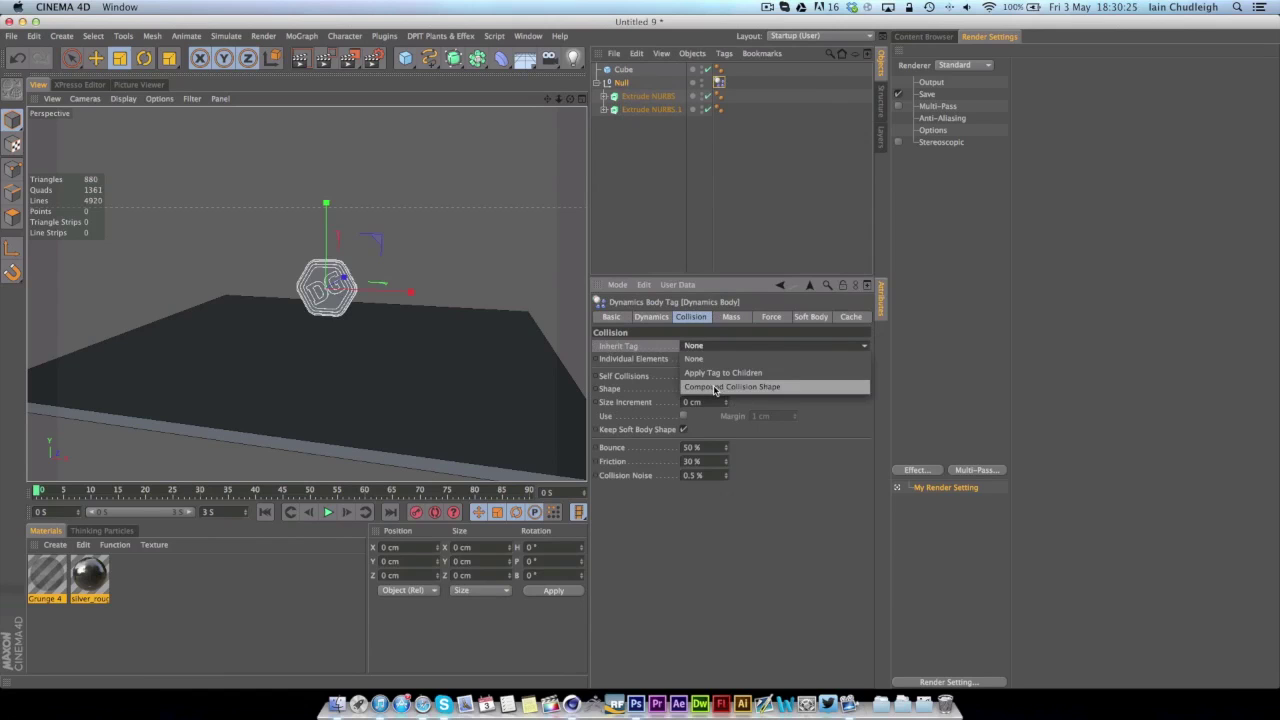
pyautogui.click(715, 389)
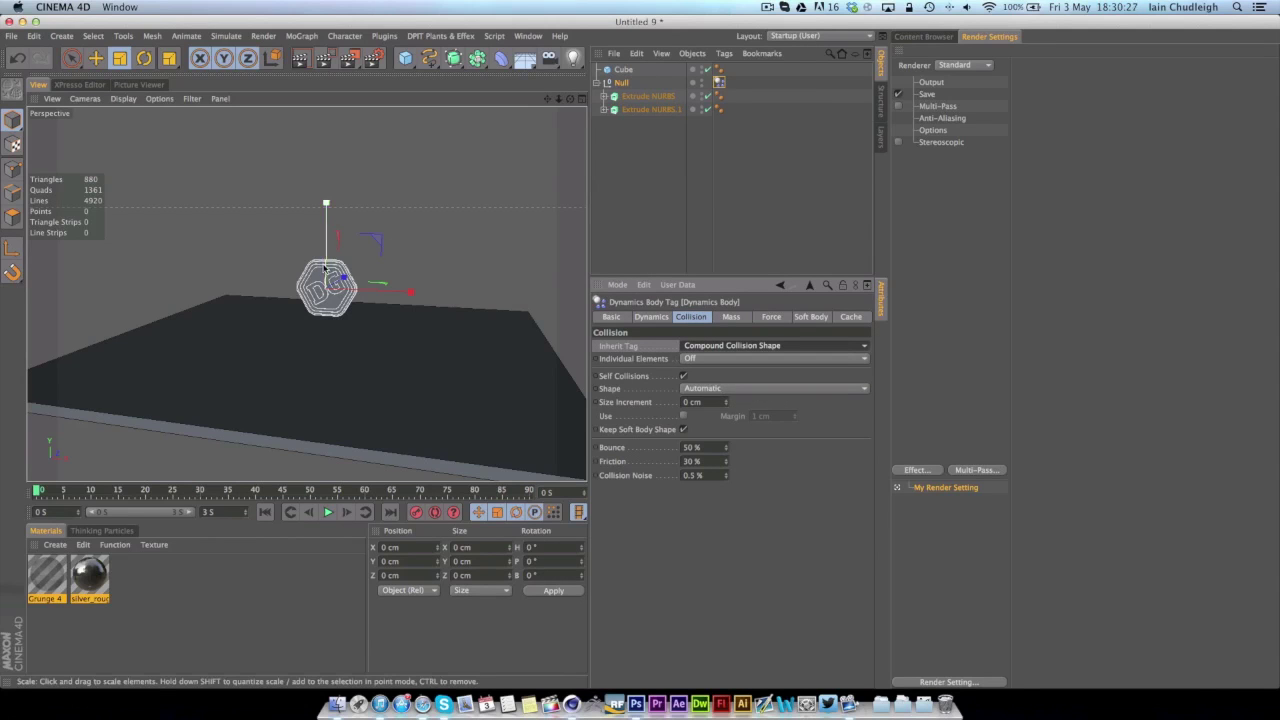
# Raise the logo's Null group above the floor to about Y 132 cm
pyautogui.scroll(3, 285, 280)
pyautogui.keyDown('alt'); pyautogui.moveTo(286, 279); pyautogui.dragTo(354, 143); pyautogui.keyUp('alt')
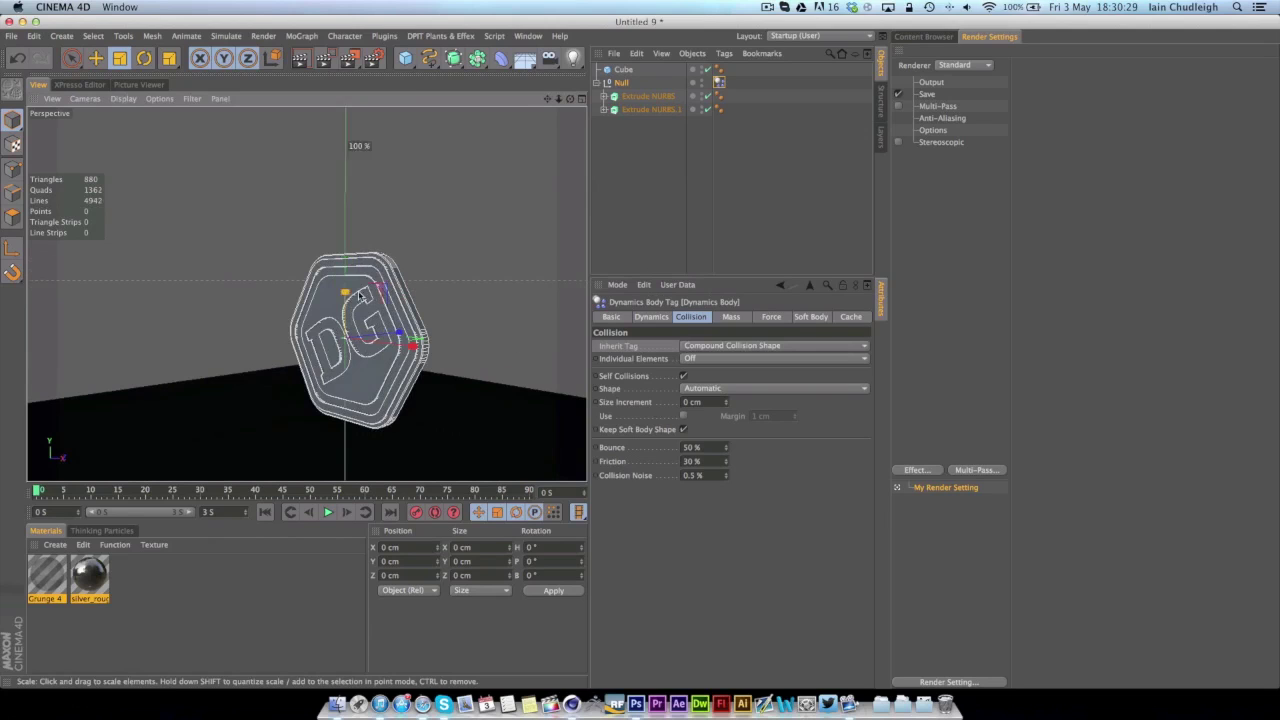
pyautogui.scroll(-5, 391, 308)
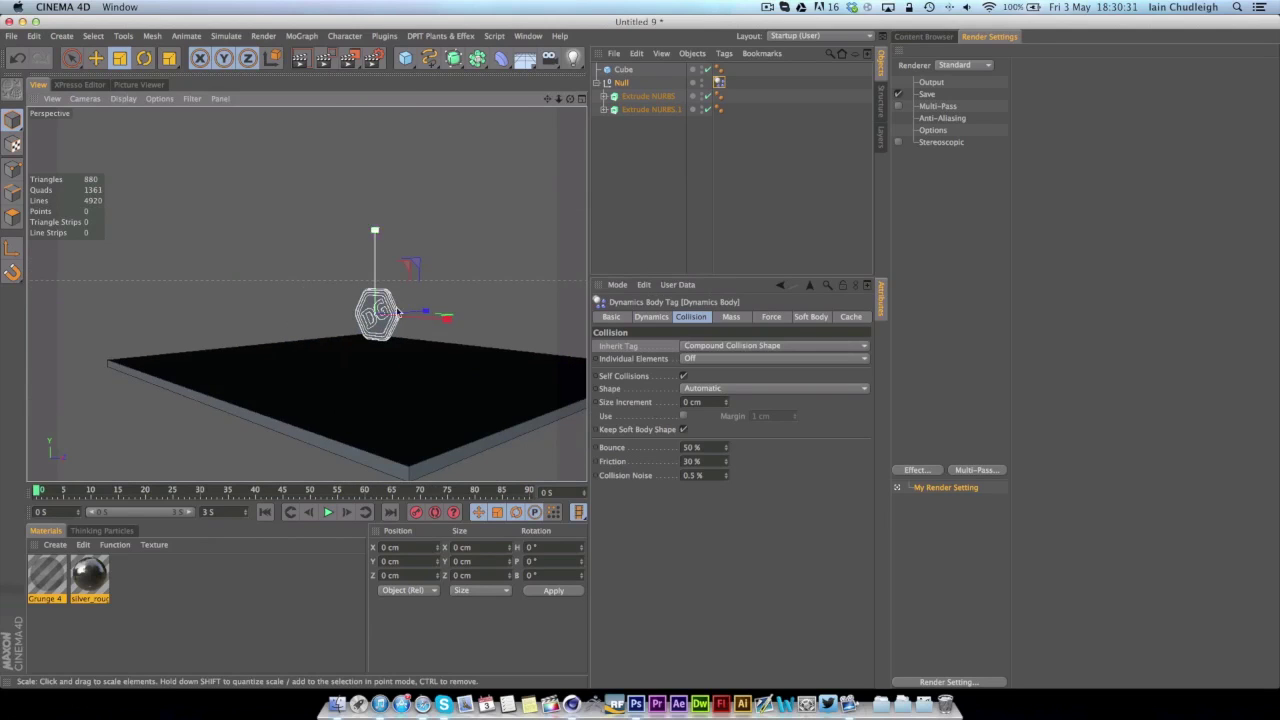
pyautogui.press('e')
pyautogui.moveTo(375, 242); pyautogui.dragTo(376, 211)
pyautogui.moveTo(361, 307)
pyautogui.keyDown('alt'); pyautogui.mouseDown()
pyautogui.moveTo(448, 309)
pyautogui.moveTo(349, 327)
pyautogui.mouseUp(); pyautogui.keyUp('alt')
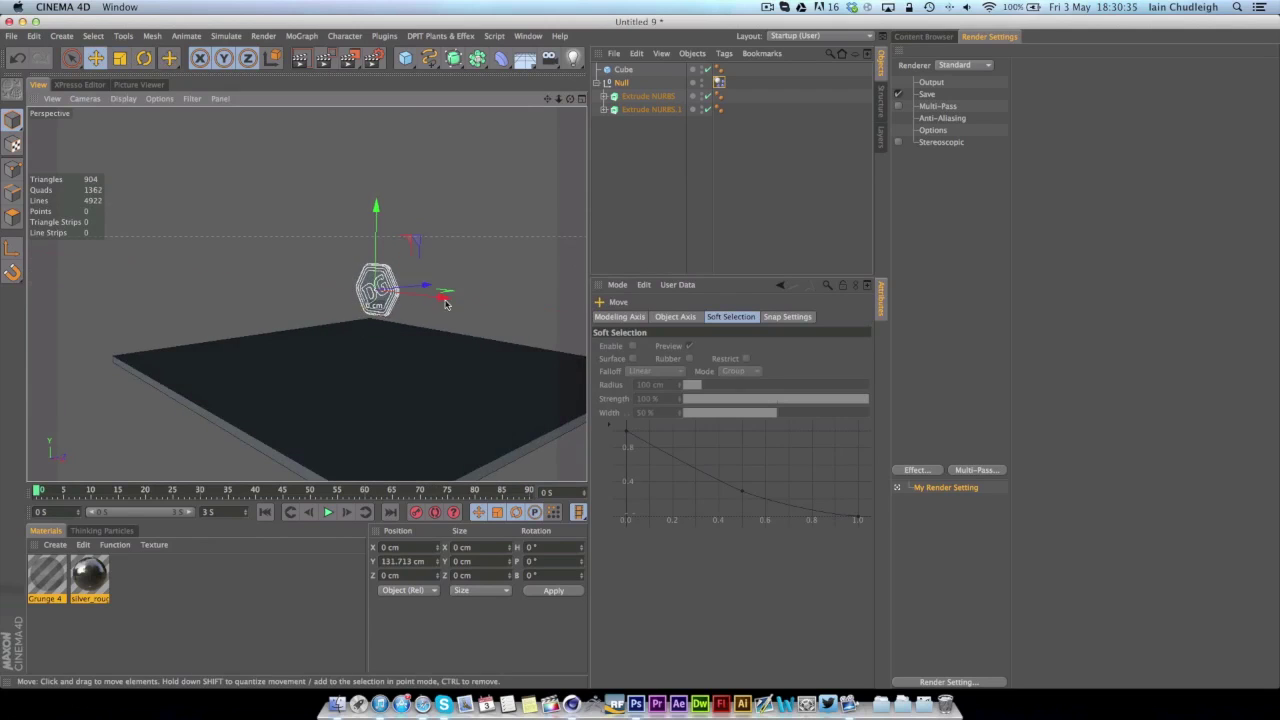
# Set the collision shape of the Null group's dynamics tag to Moving Mesh
pyautogui.click(720, 82)
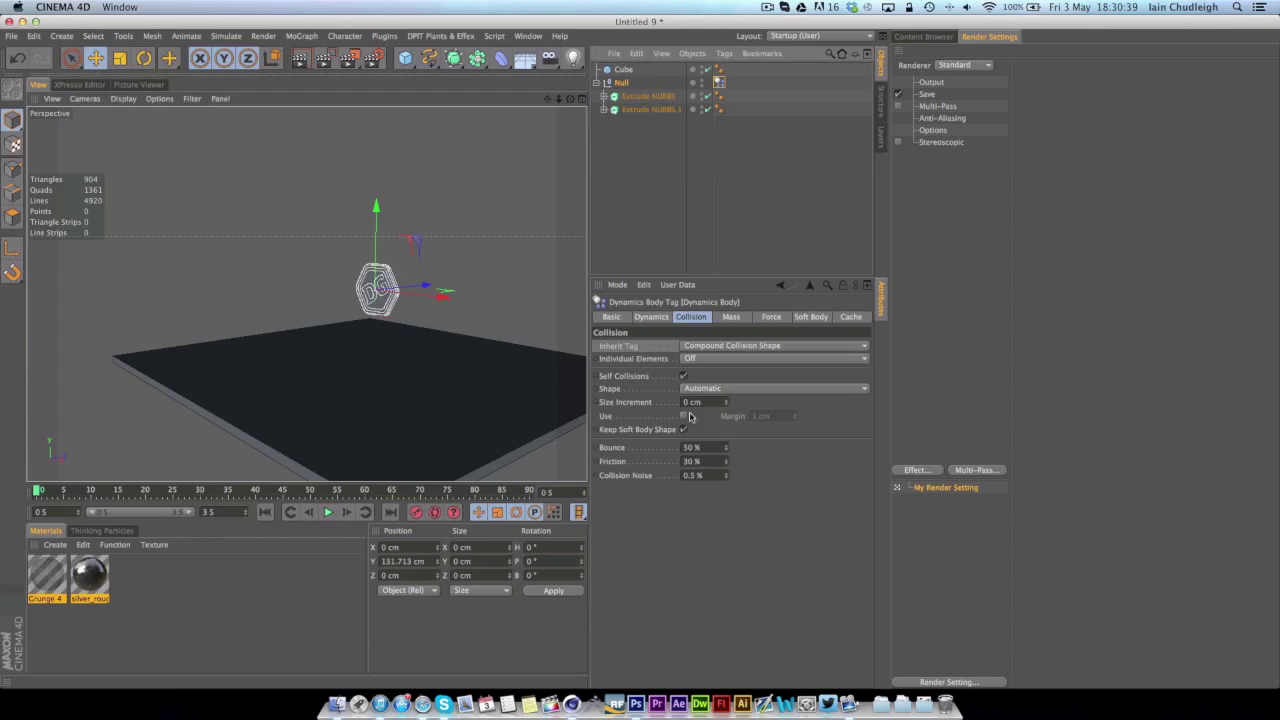
pyautogui.click(620, 392)
pyautogui.click(734, 392)
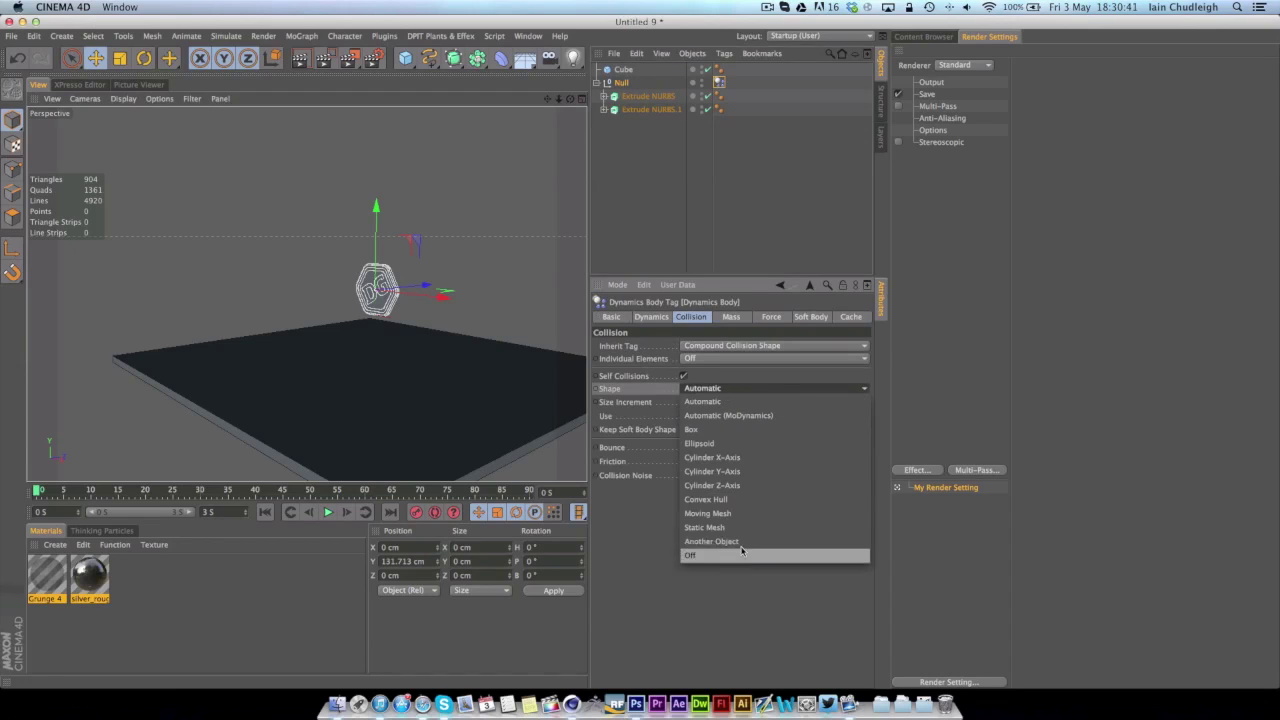
pyautogui.click(742, 514)
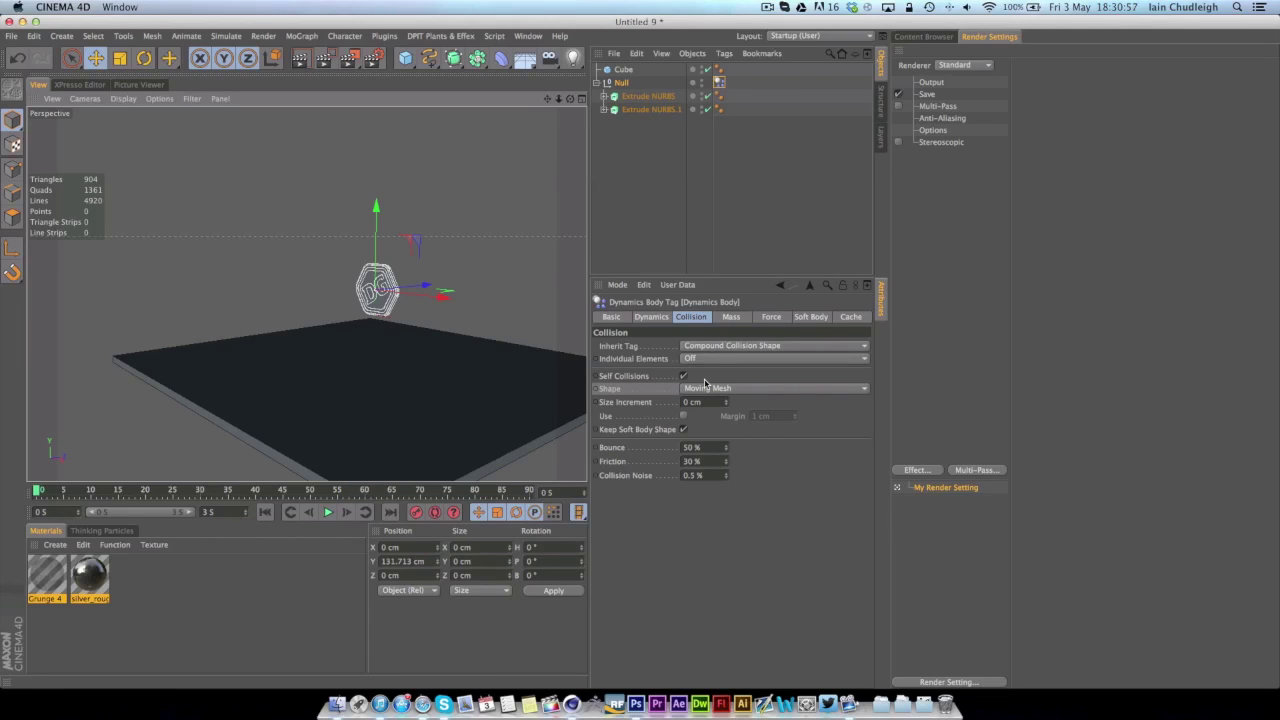
# Add a Collider Body simulation tag to the floor Cube
pyautogui.click(770, 188)
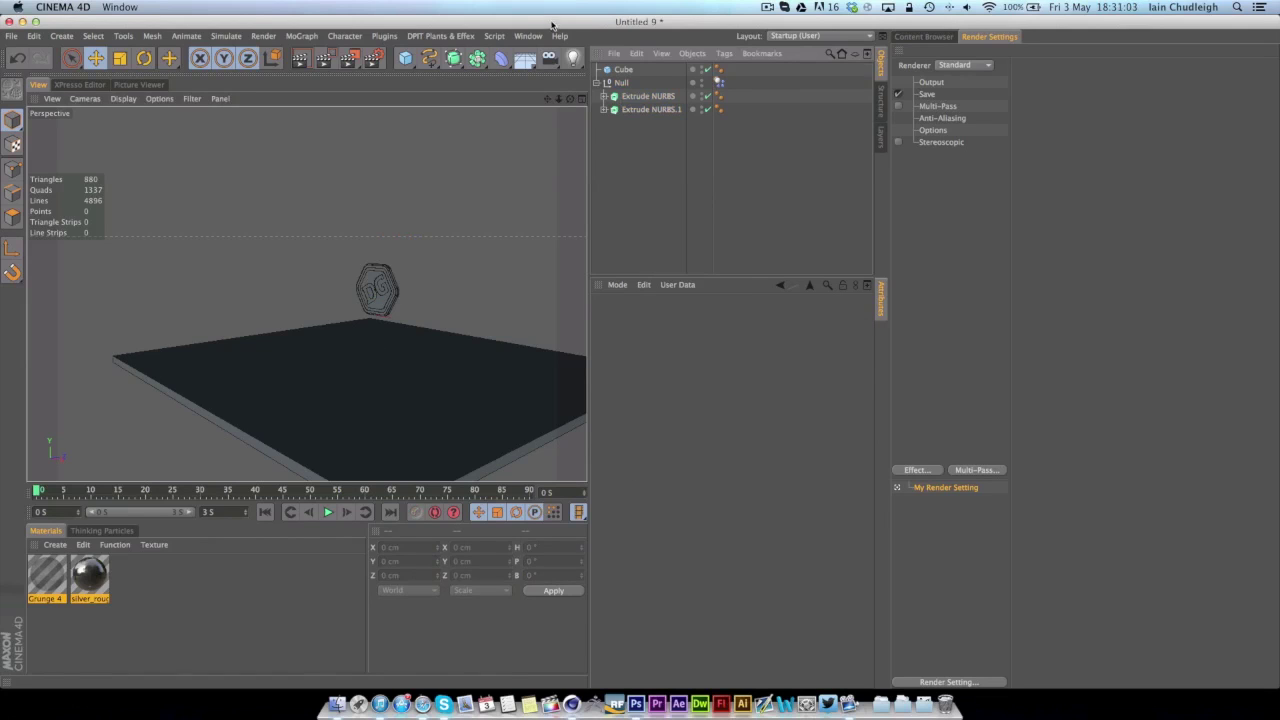
pyautogui.rightClick(617, 70)
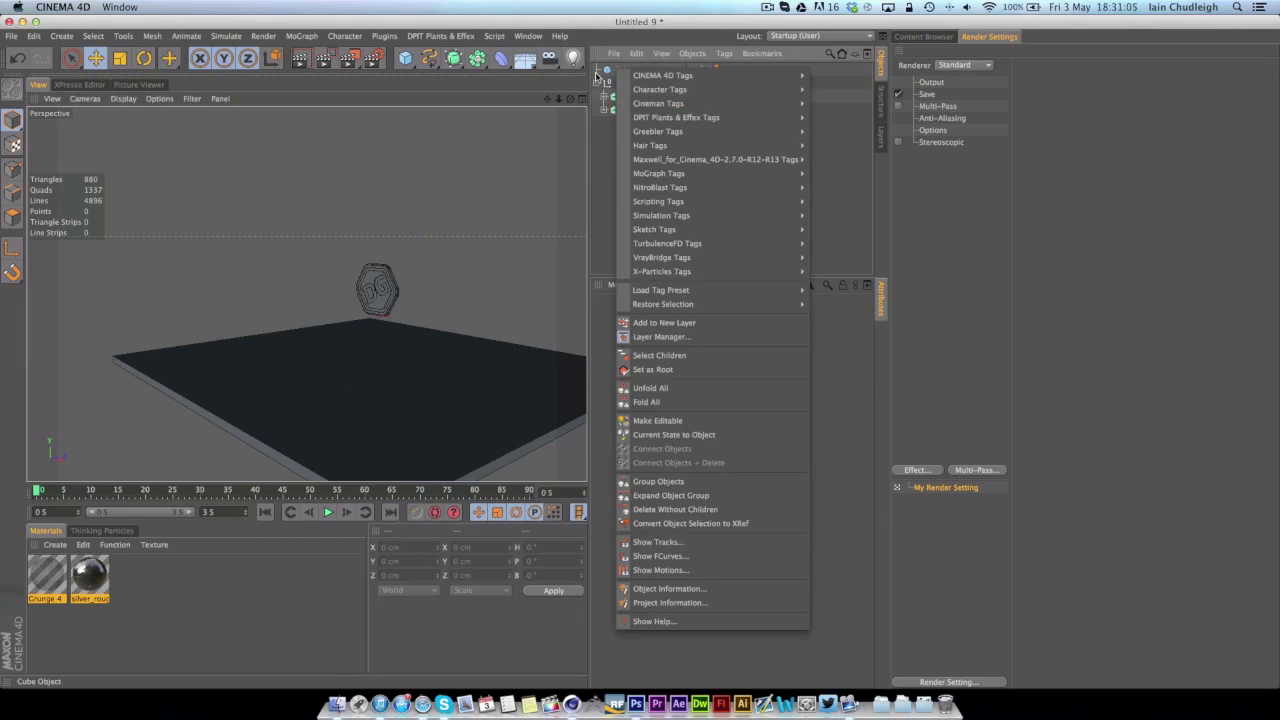
pyautogui.moveTo(760, 215)
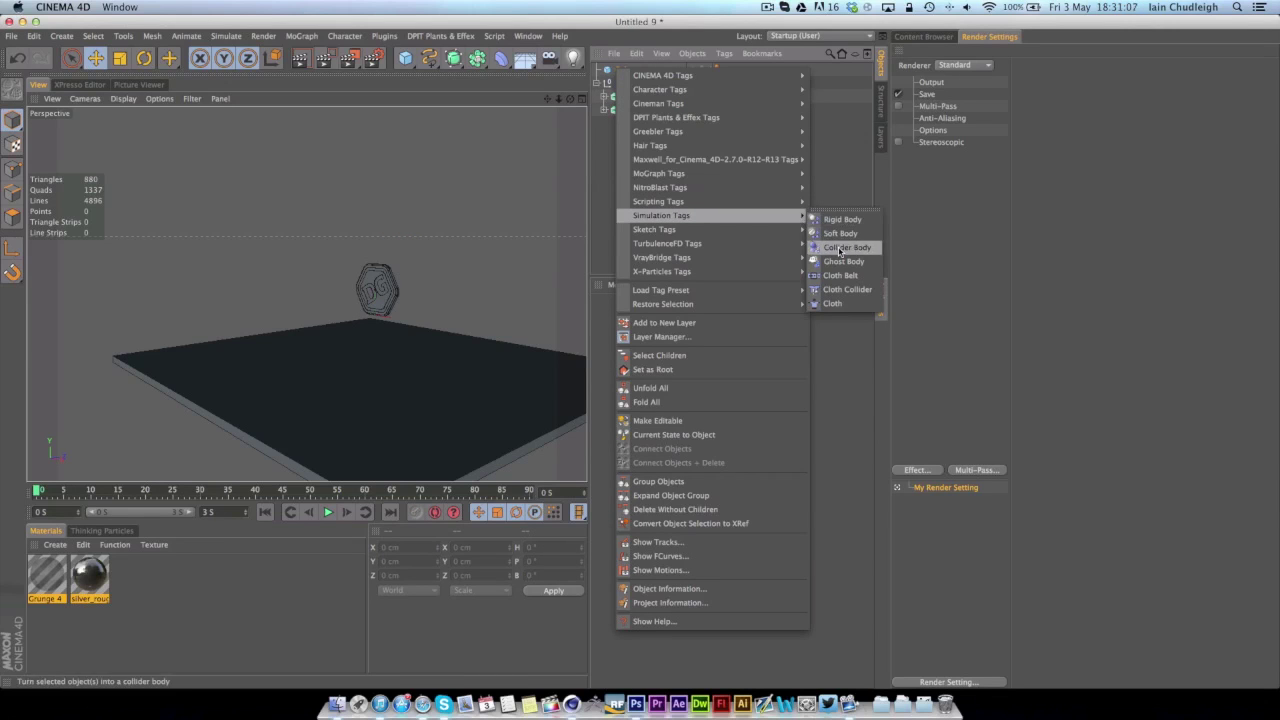
pyautogui.click(840, 234)
# Play the simulation to check the logo's fall onto the floor, and return to the first frame
pyautogui.click(329, 512)
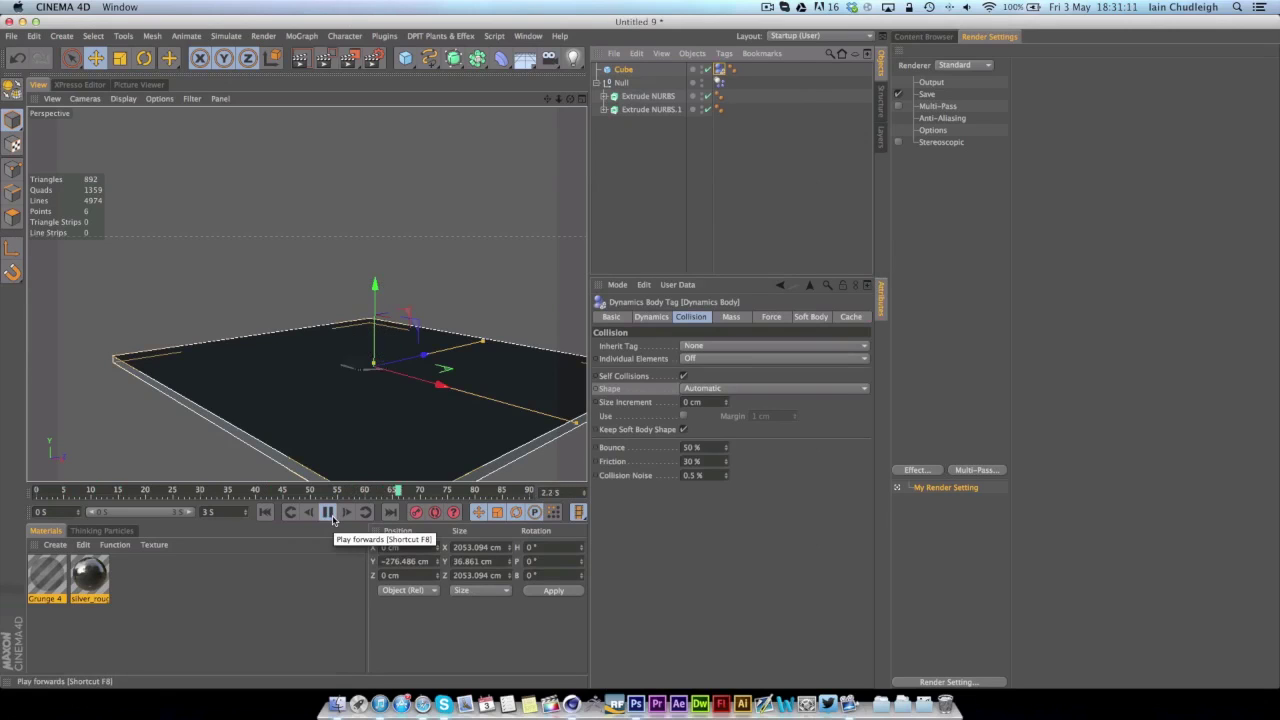
pyautogui.click(329, 512)
pyautogui.click(266, 512)
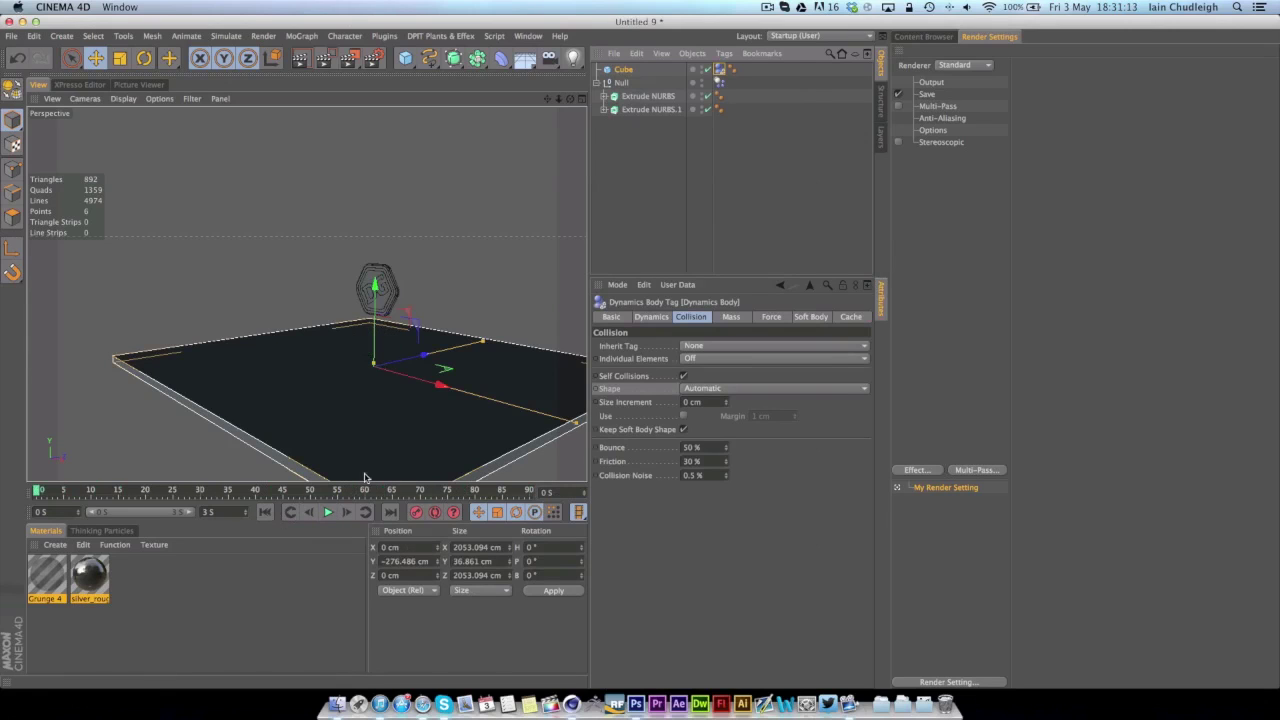
pyautogui.click(734, 135)
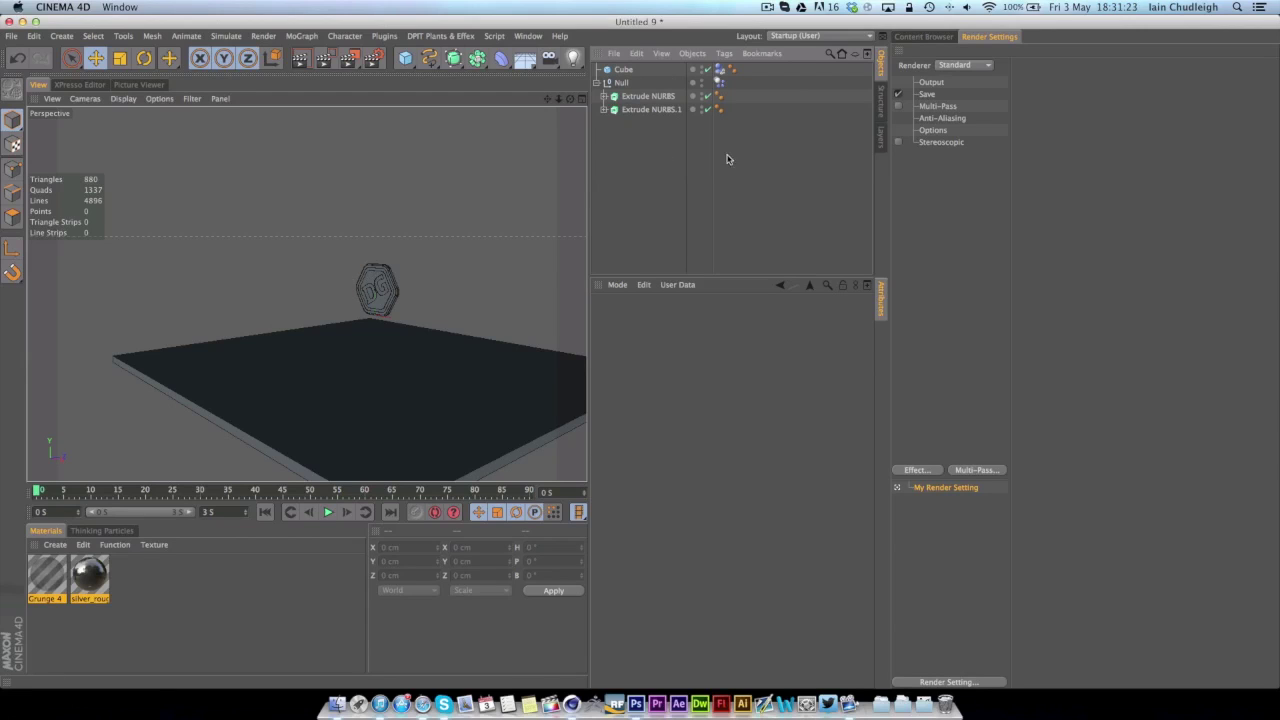
# Enable Custom Initial Velocity on the Null's dynamics tag and set its Y Initial Linear Velocity to 1000 cm
pyautogui.click(719, 82)
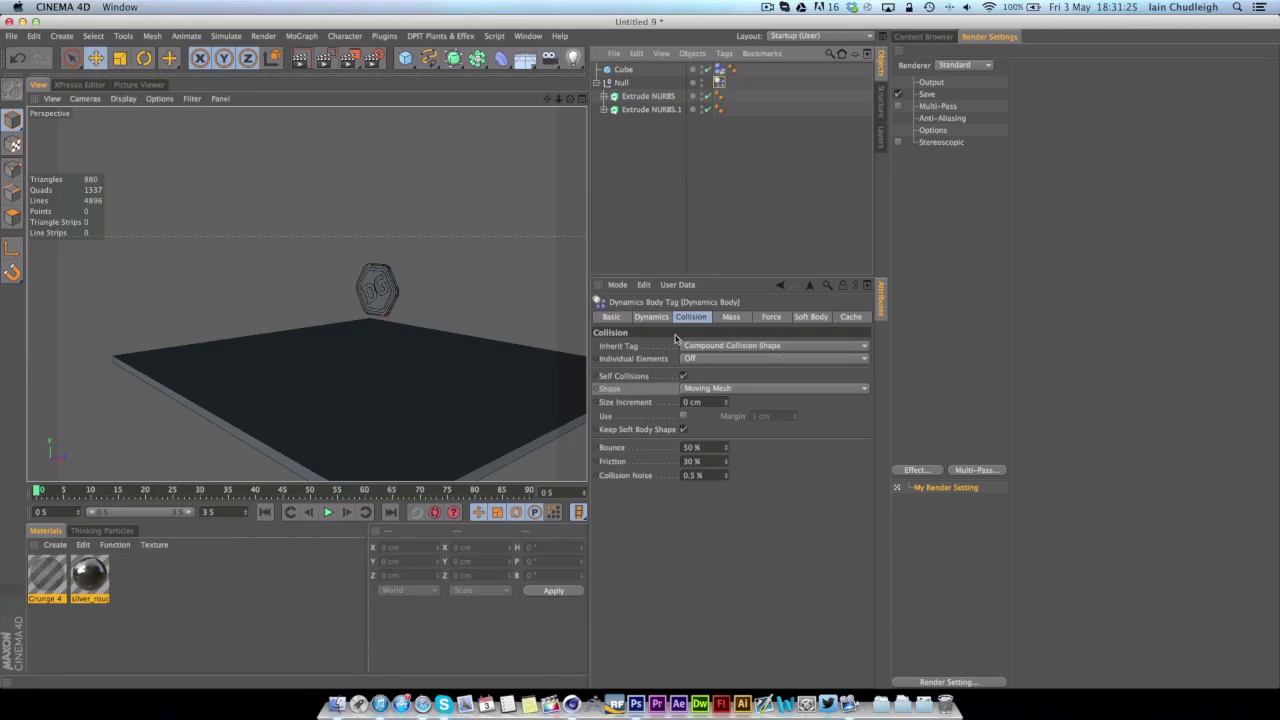
pyautogui.click(667, 318)
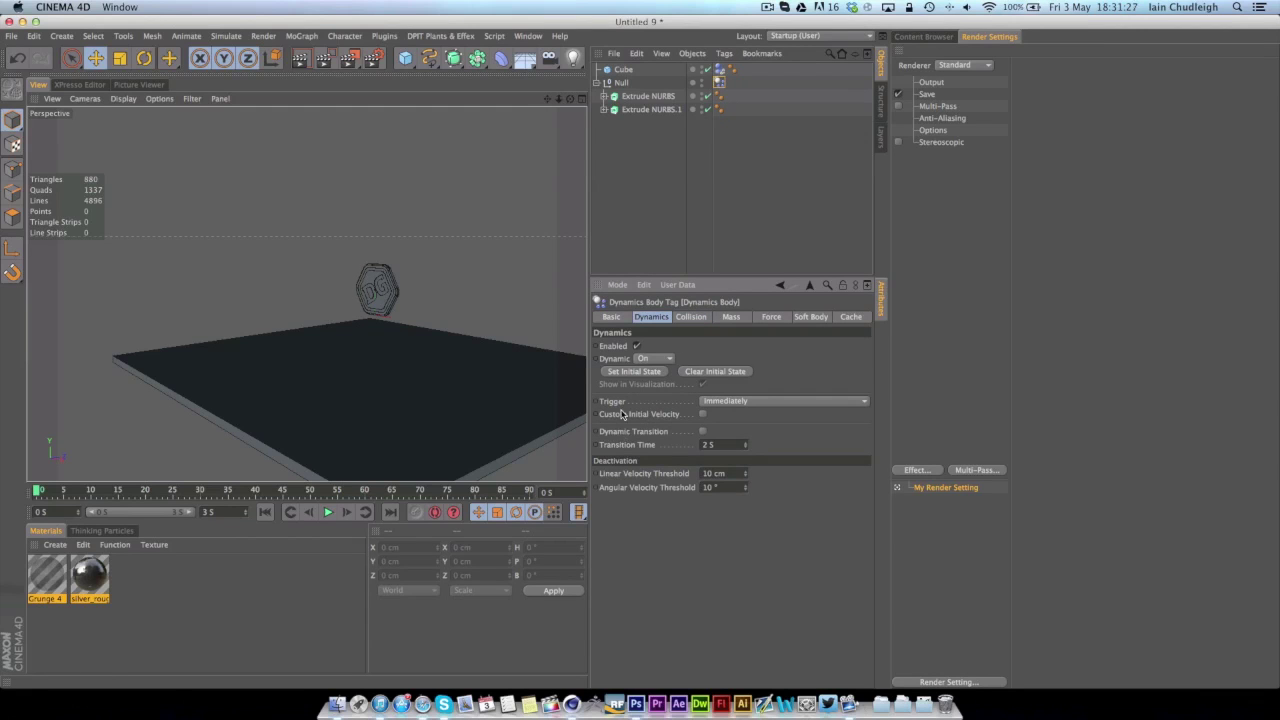
pyautogui.click(704, 415)
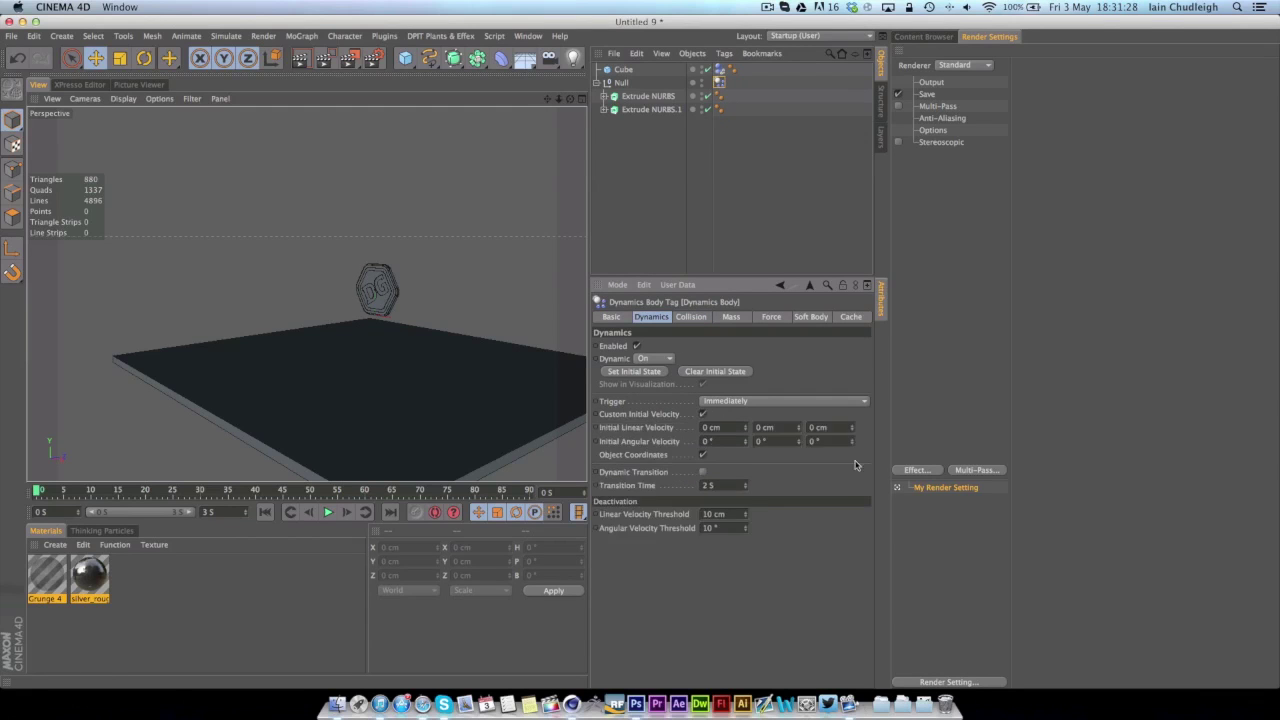
pyautogui.click(782, 428)
pyautogui.write('1000')
pyautogui.press('Return')
pyautogui.moveTo(764, 429); pyautogui.dragTo(769, 427)
# Set the Null tag's Initial Angular Velocity to 107°, 146° and 223°, and play the simulation
pyautogui.moveTo(720, 443); pyautogui.dragTo(672, 441)
pyautogui.moveTo(747, 443); pyautogui.dragTo(799, 372)
pyautogui.moveTo(853, 442); pyautogui.dragTo(853, 220)
pyautogui.click(331, 512)
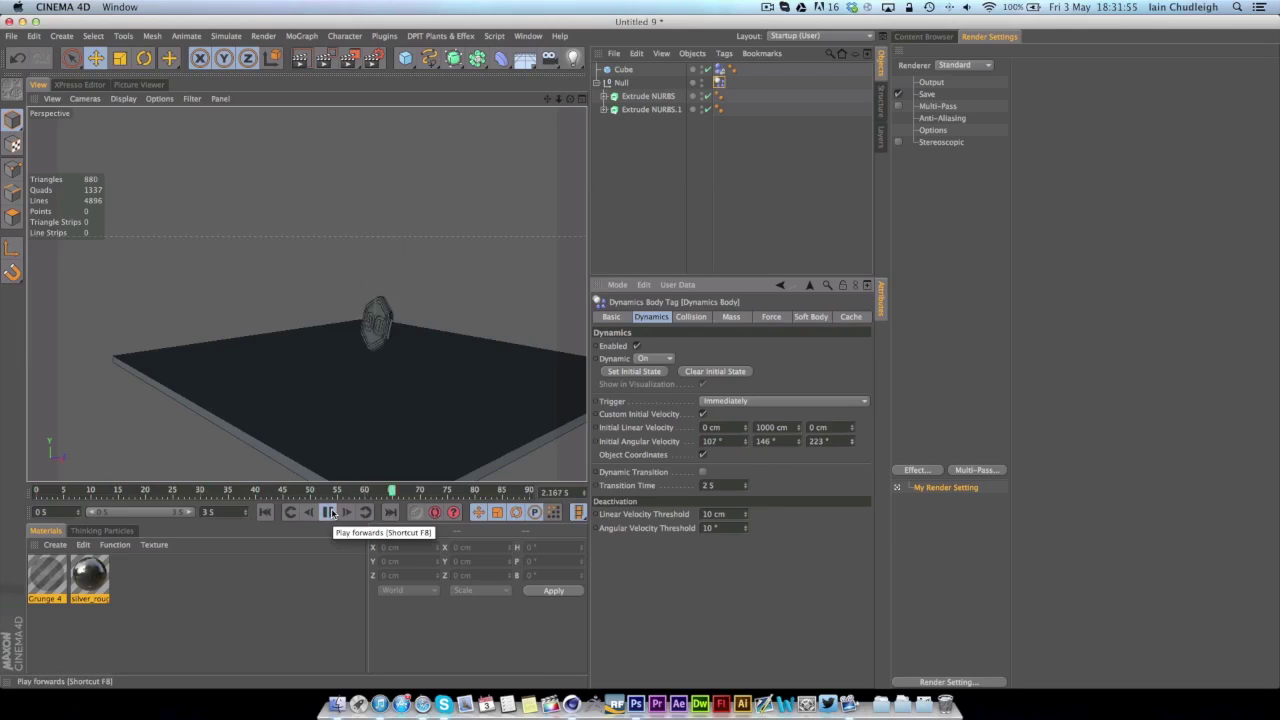
pyautogui.click(331, 512)
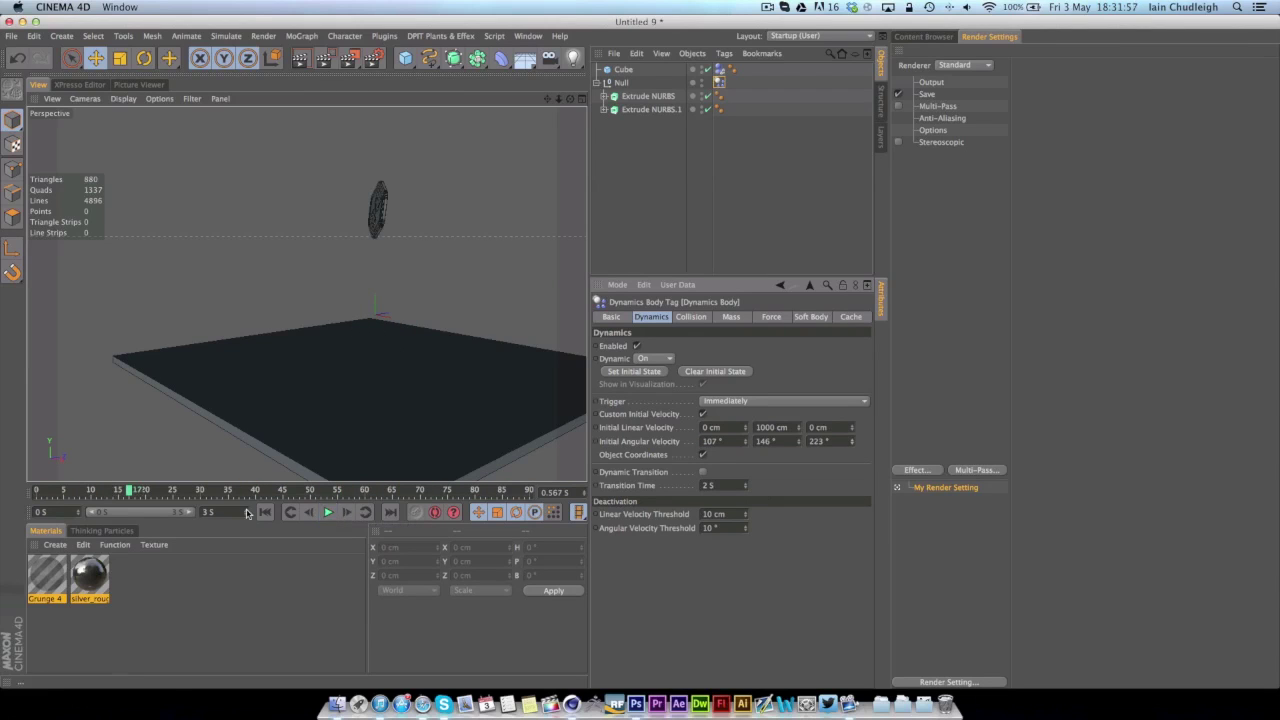
# Extend the project length and preview range to 10 seconds and replay the simulation from the start
pyautogui.press('Return')
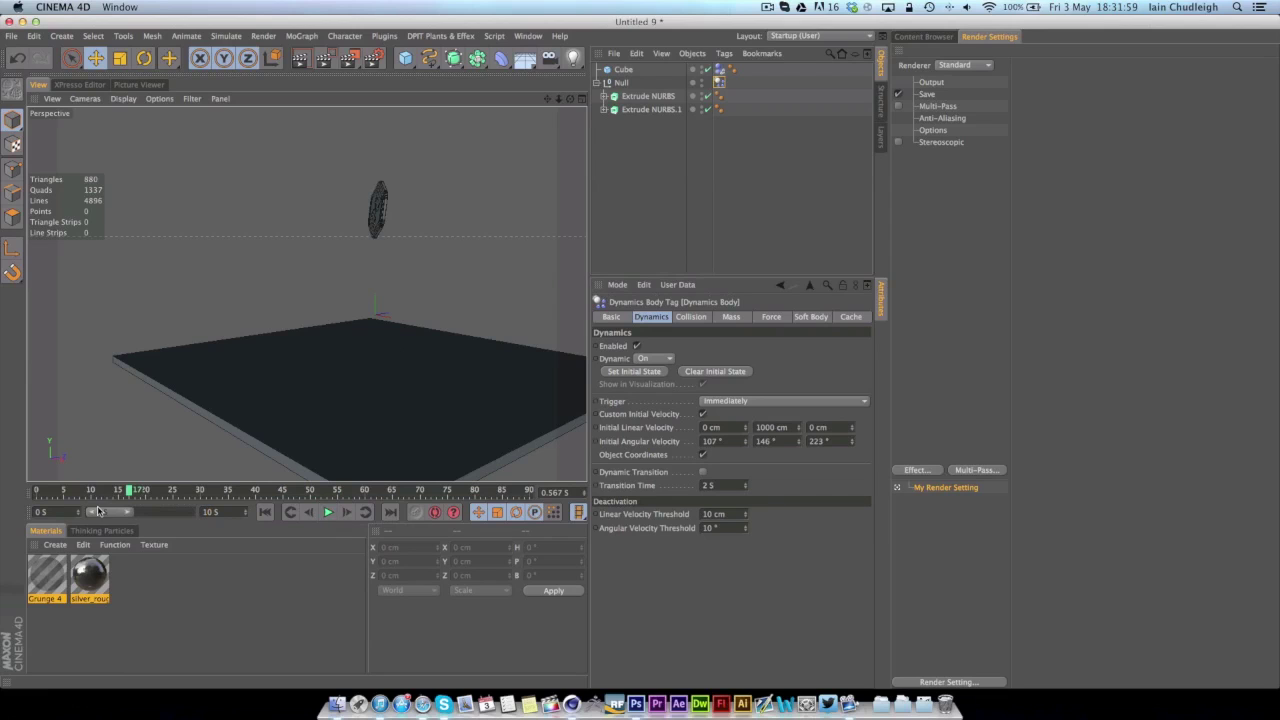
pyautogui.moveTo(124, 513); pyautogui.dragTo(276, 518)
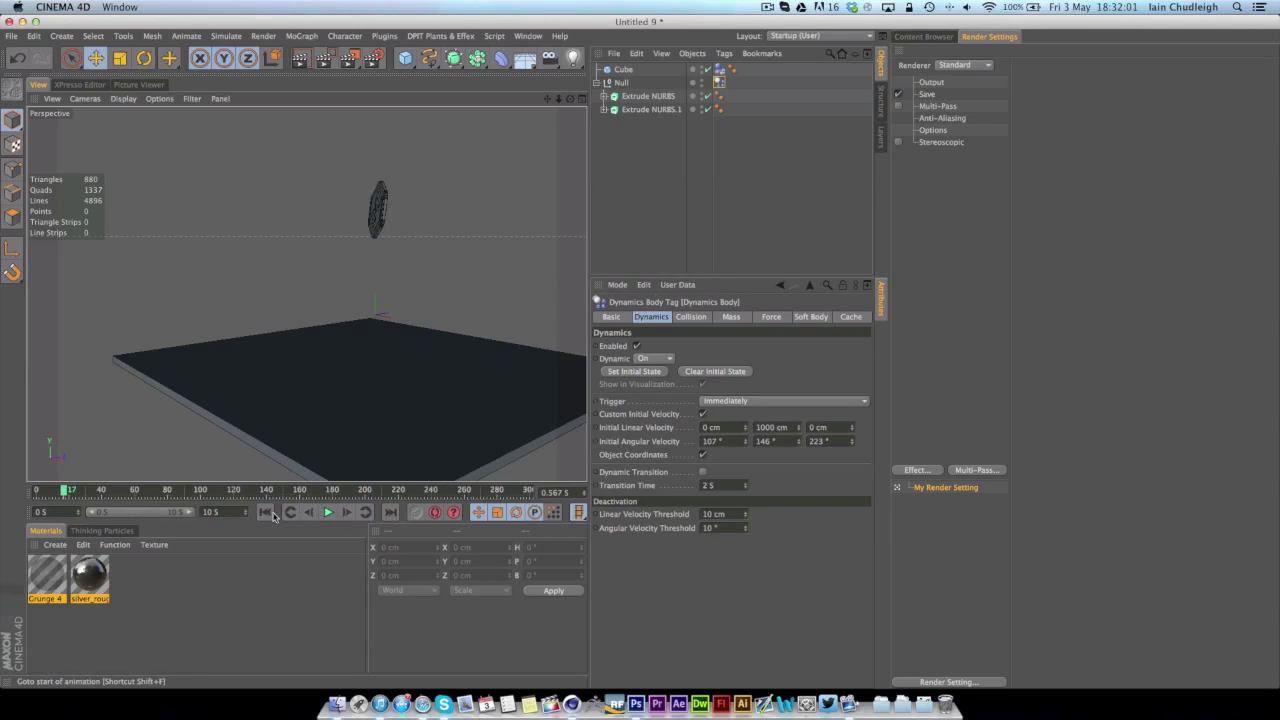
pyautogui.click(327, 512)
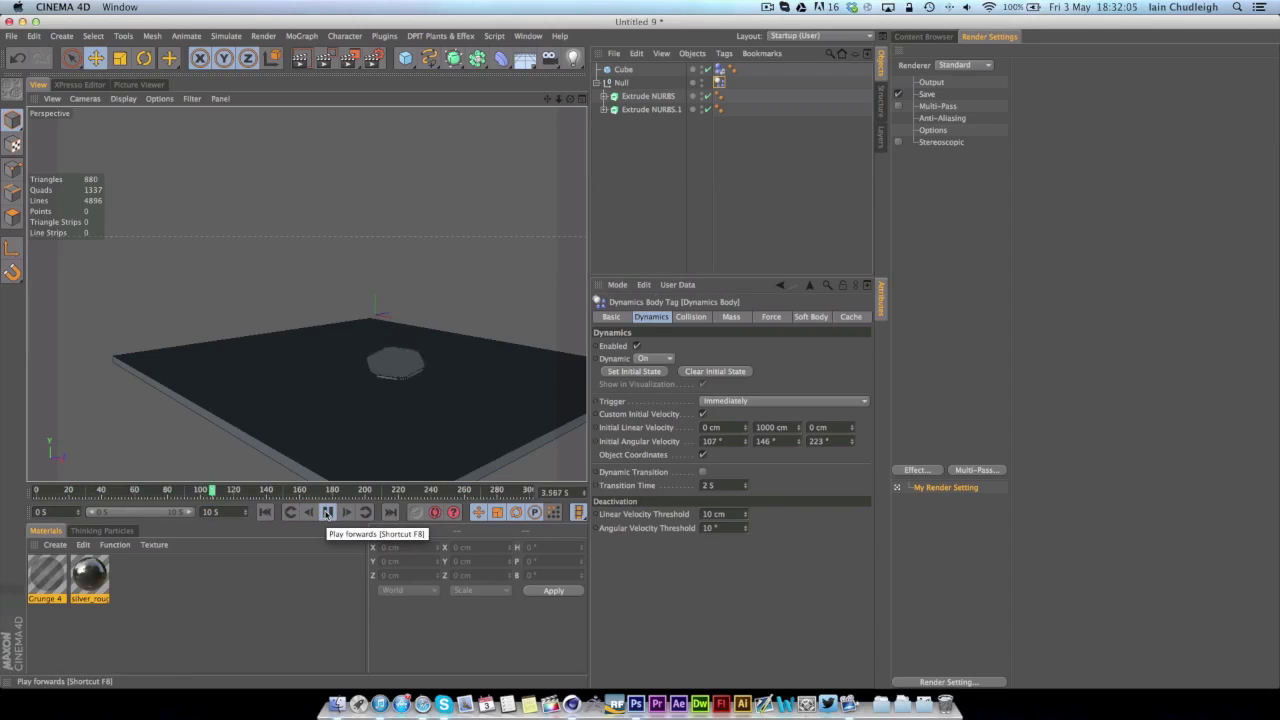
pyautogui.click(327, 512)
pyautogui.click(265, 512)
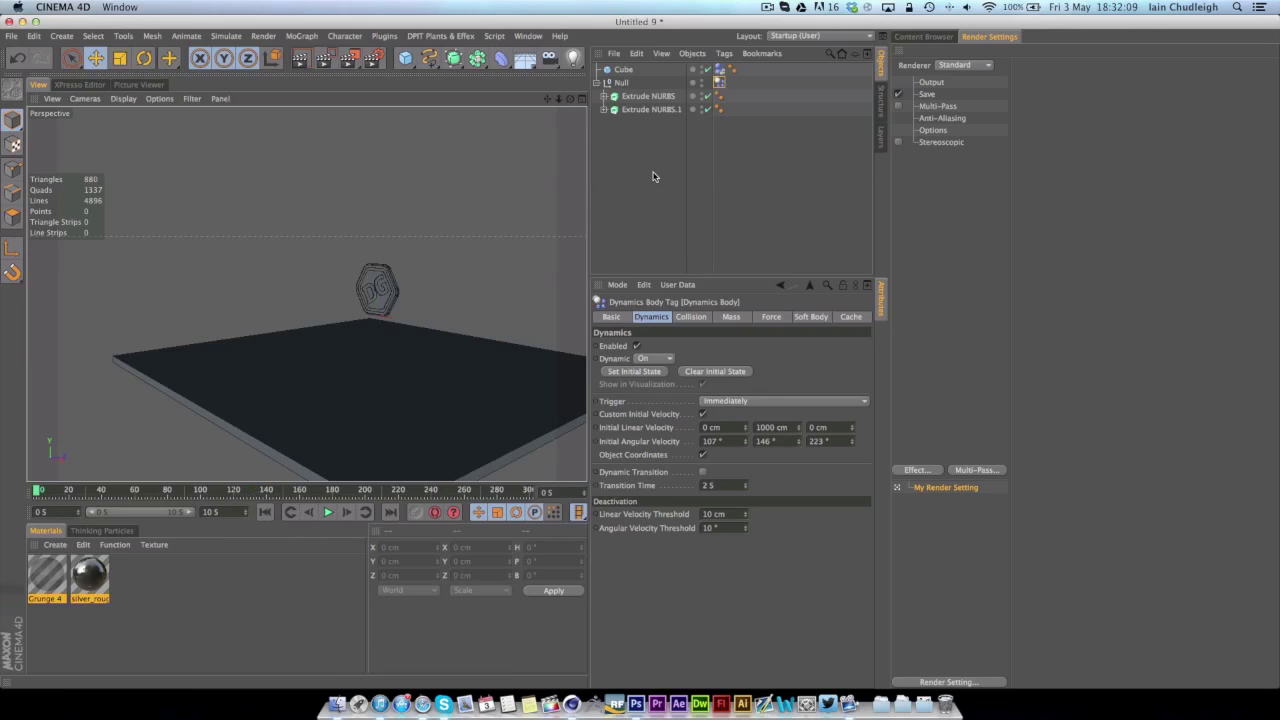
# Set the collision Friction of both the Cube's and the Null's dynamics tags to 100% and replay the simulation
pyautogui.click(753, 132)
pyautogui.click(719, 83)
pyautogui.keyDown('shift'); pyautogui.click(719, 70); pyautogui.keyUp('shift')
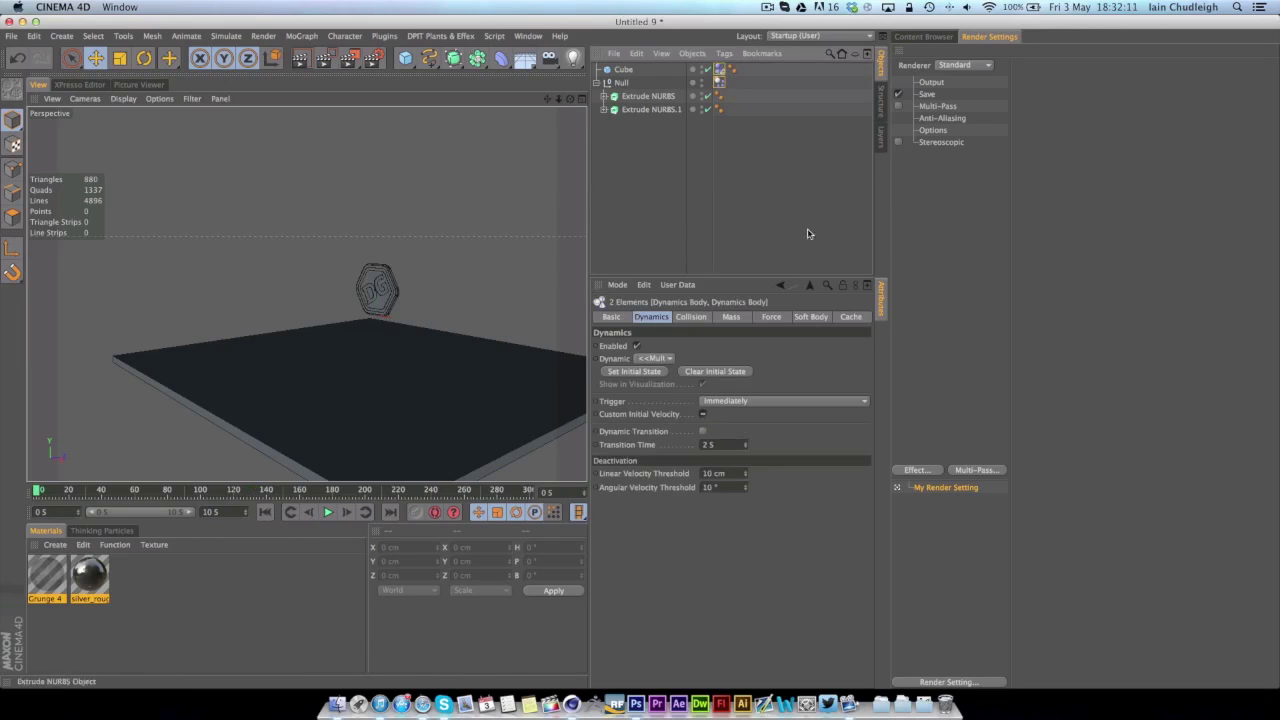
pyautogui.click(692, 317)
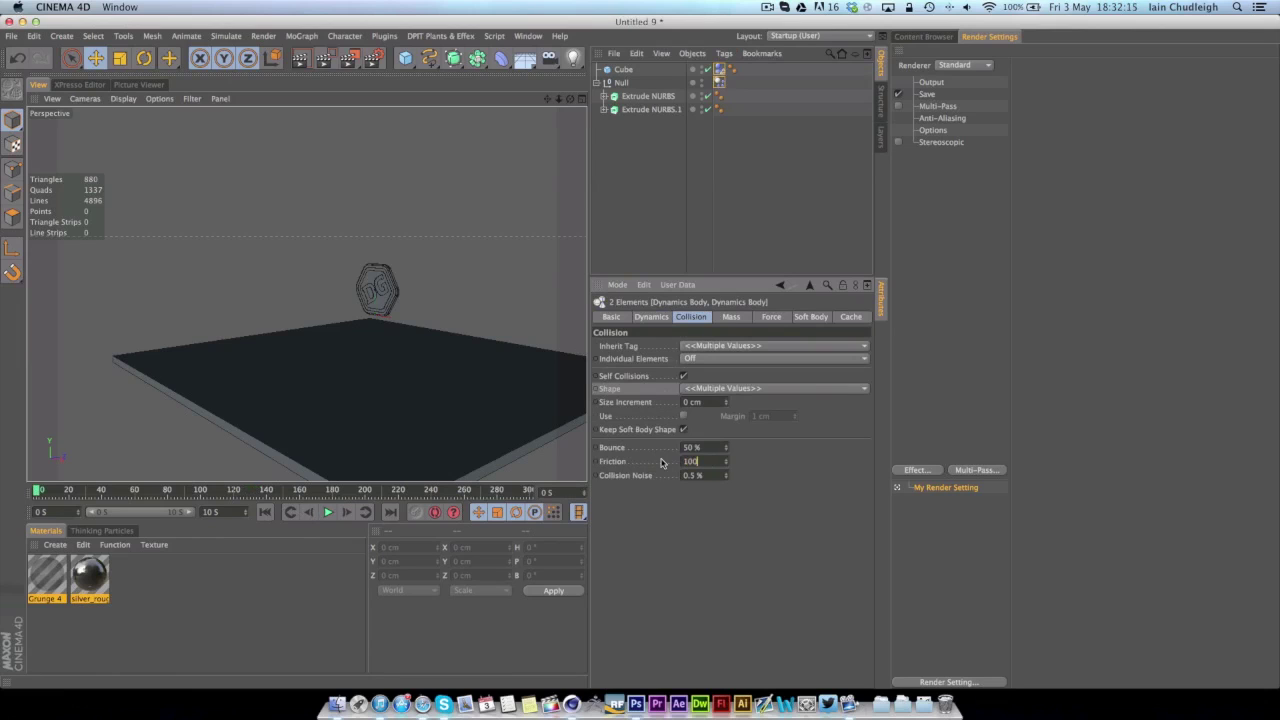
pyautogui.click(327, 512)
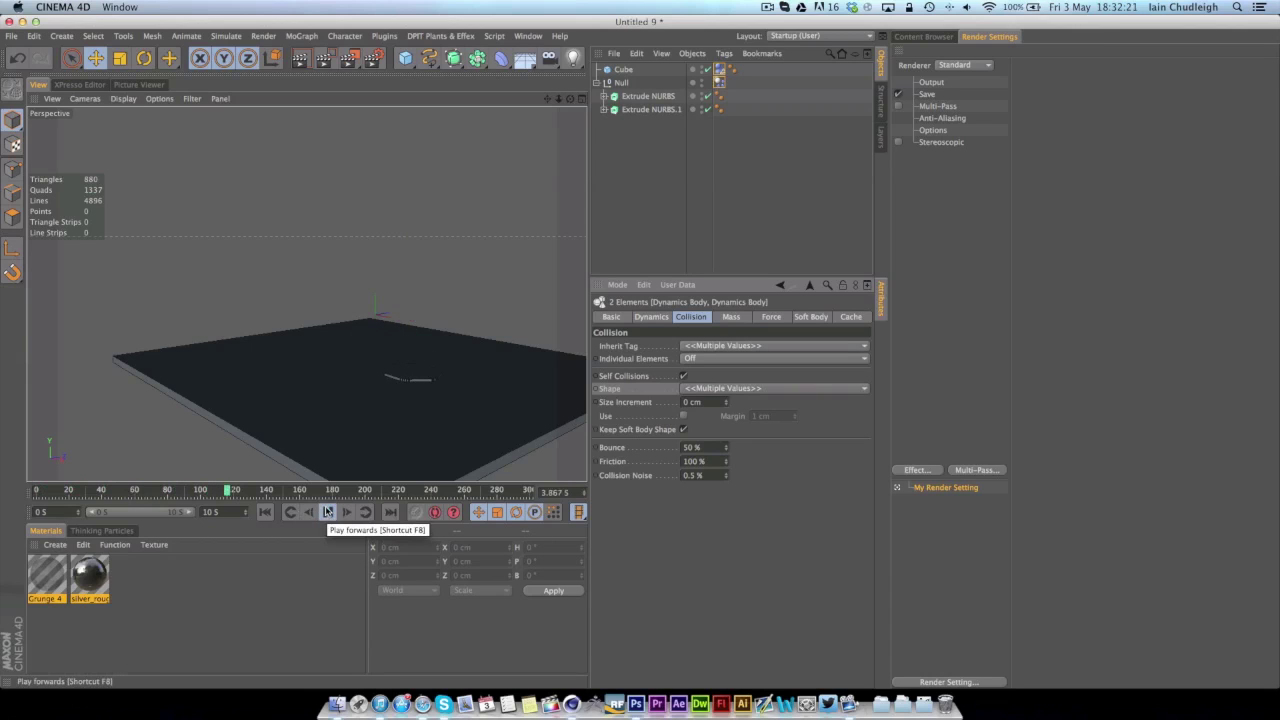
pyautogui.click(327, 512)
pyautogui.click(267, 512)
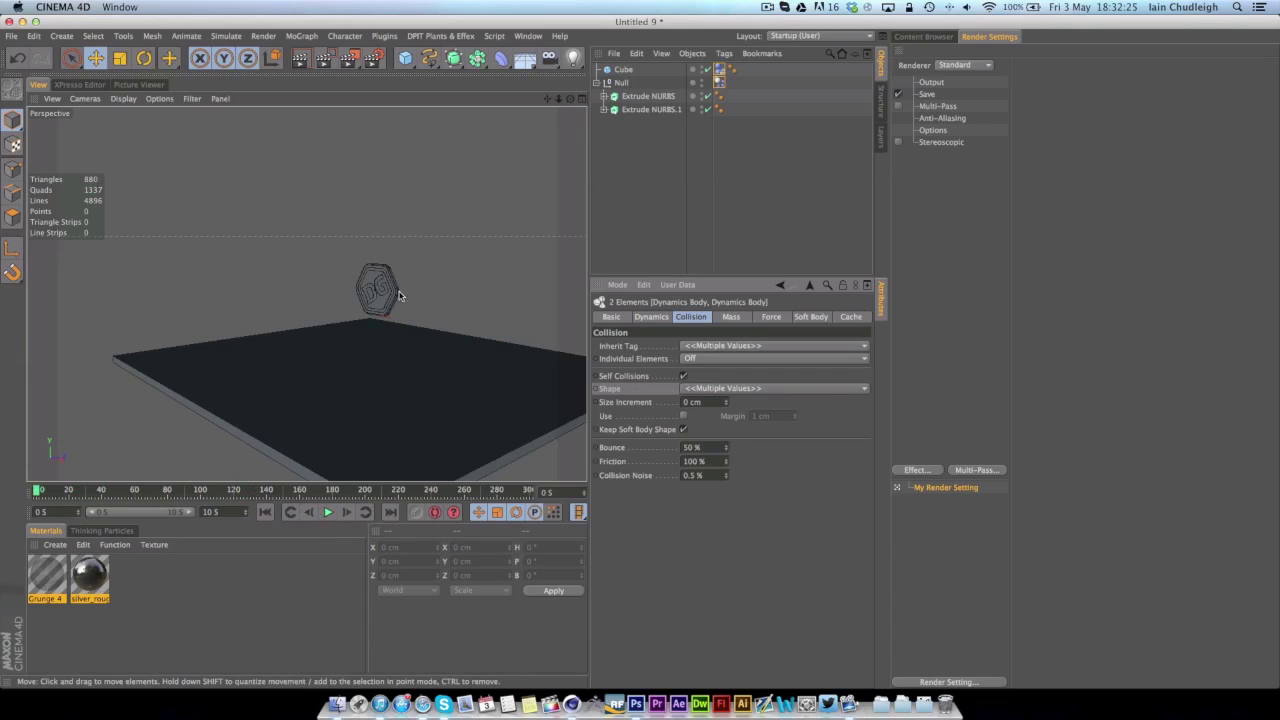
# Set the Null tag's Initial Angular Velocity to 161° on Y and 184° on Z, replaying the simulation after each change
pyautogui.click(729, 94)
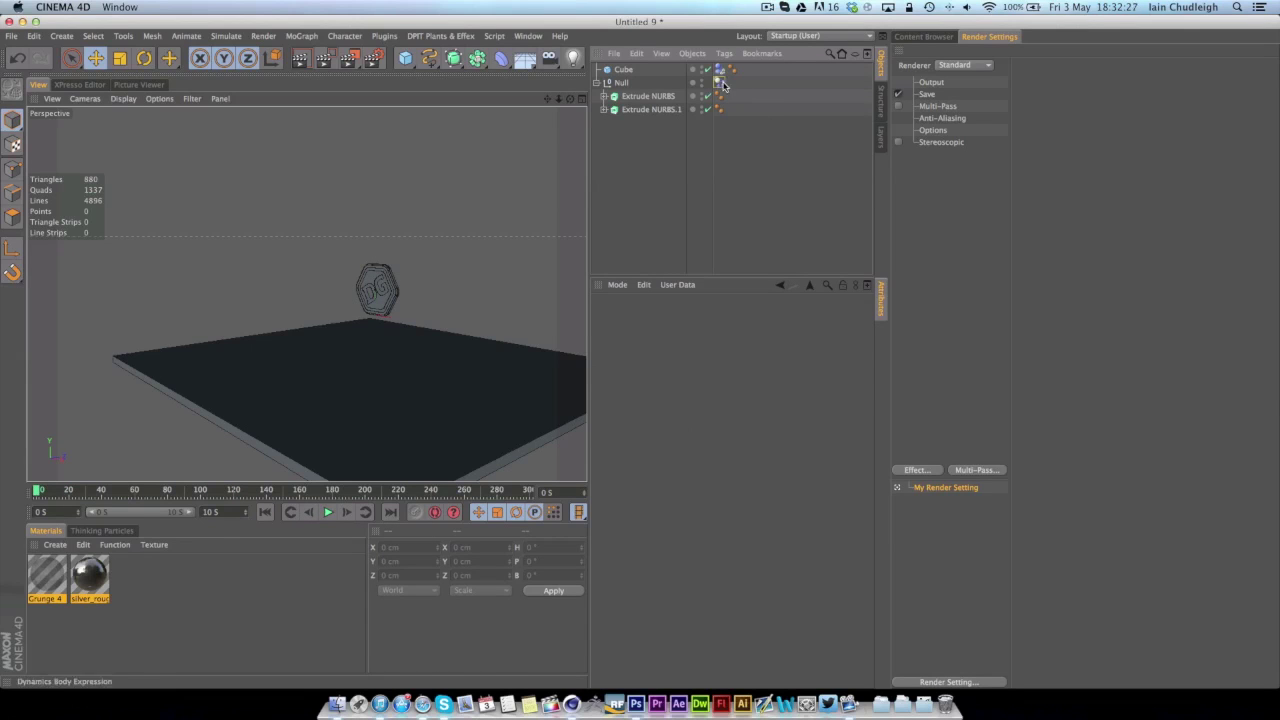
pyautogui.click(720, 83)
pyautogui.click(667, 316)
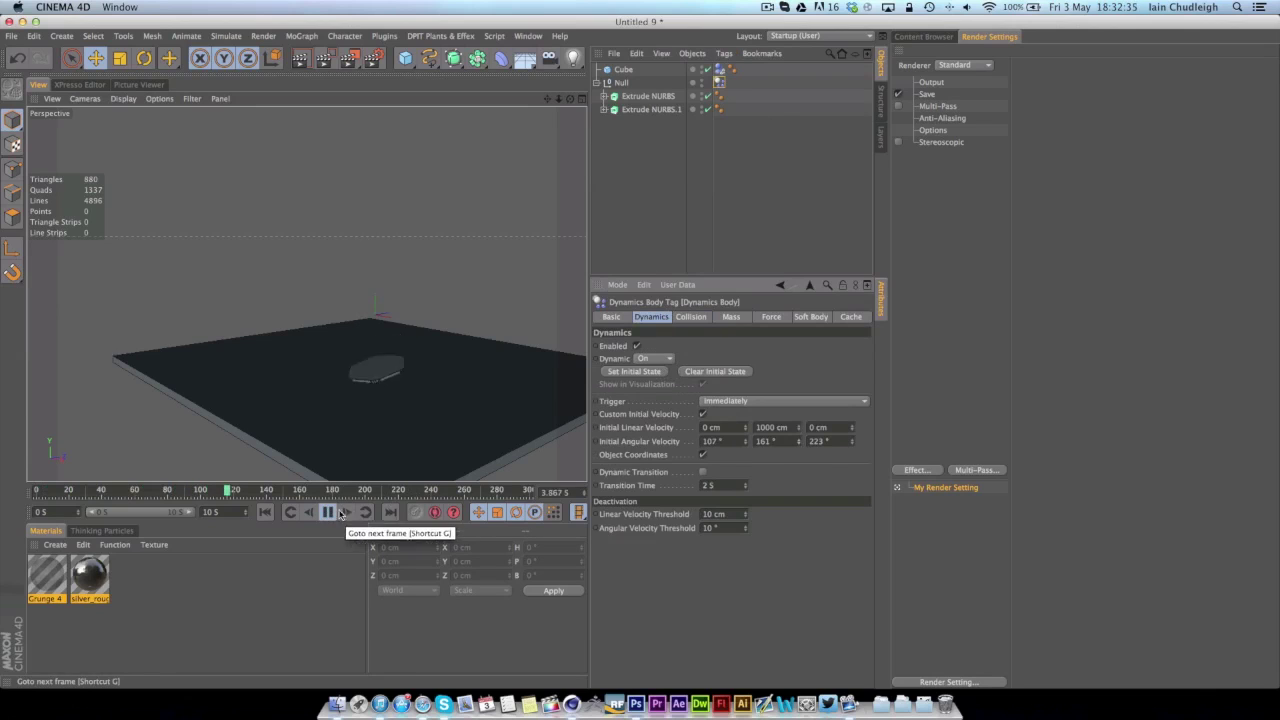
pyautogui.click(330, 512)
pyautogui.click(264, 512)
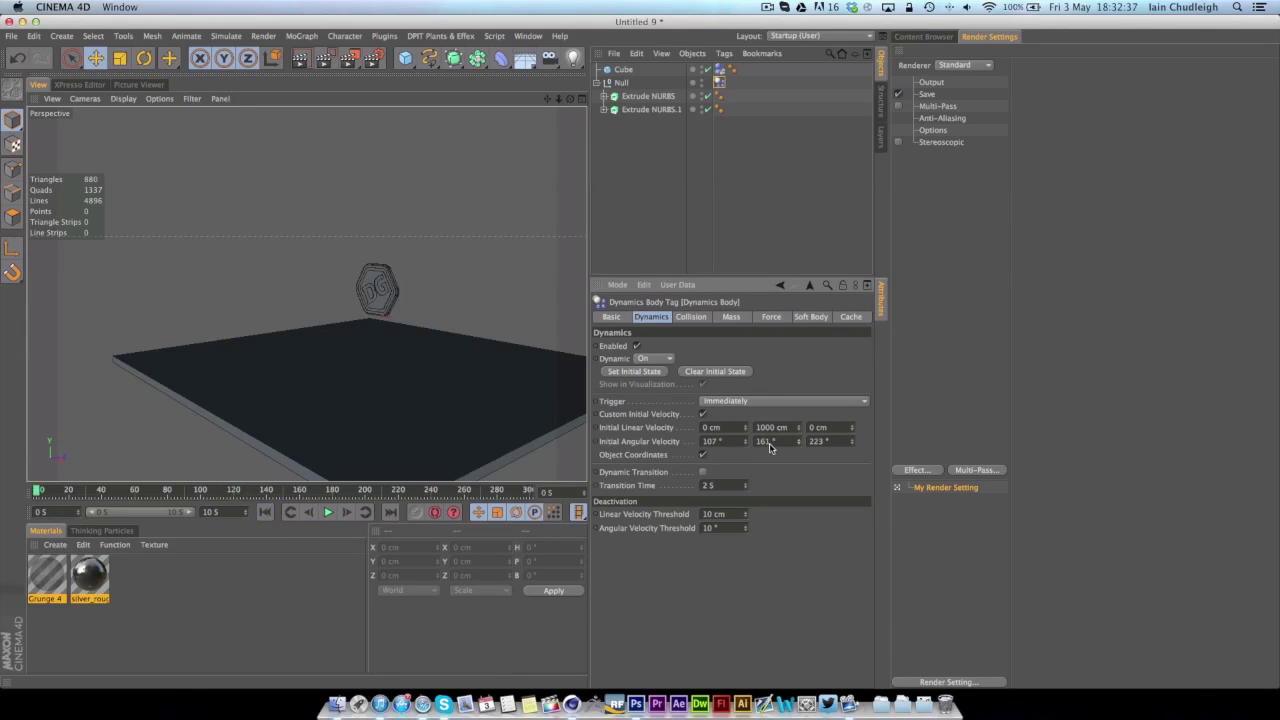
pyautogui.click(328, 512)
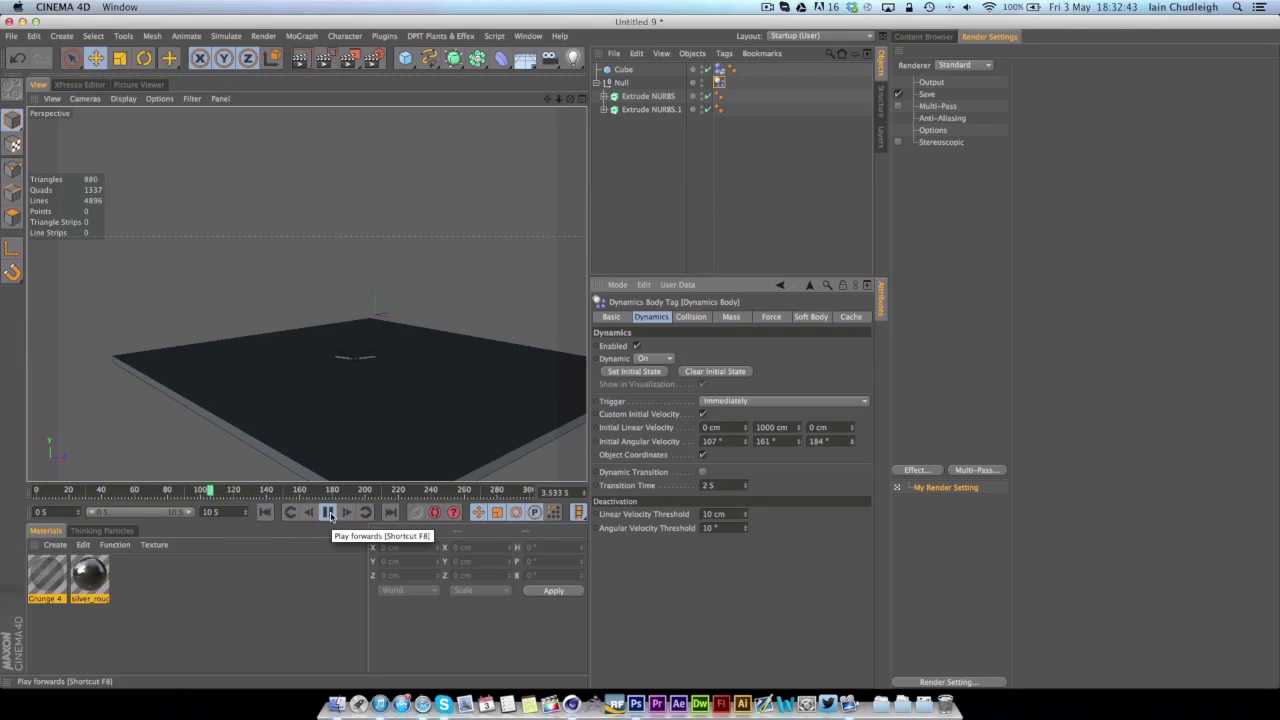
pyautogui.click(328, 512)
pyautogui.hotkey('shift', 'f')
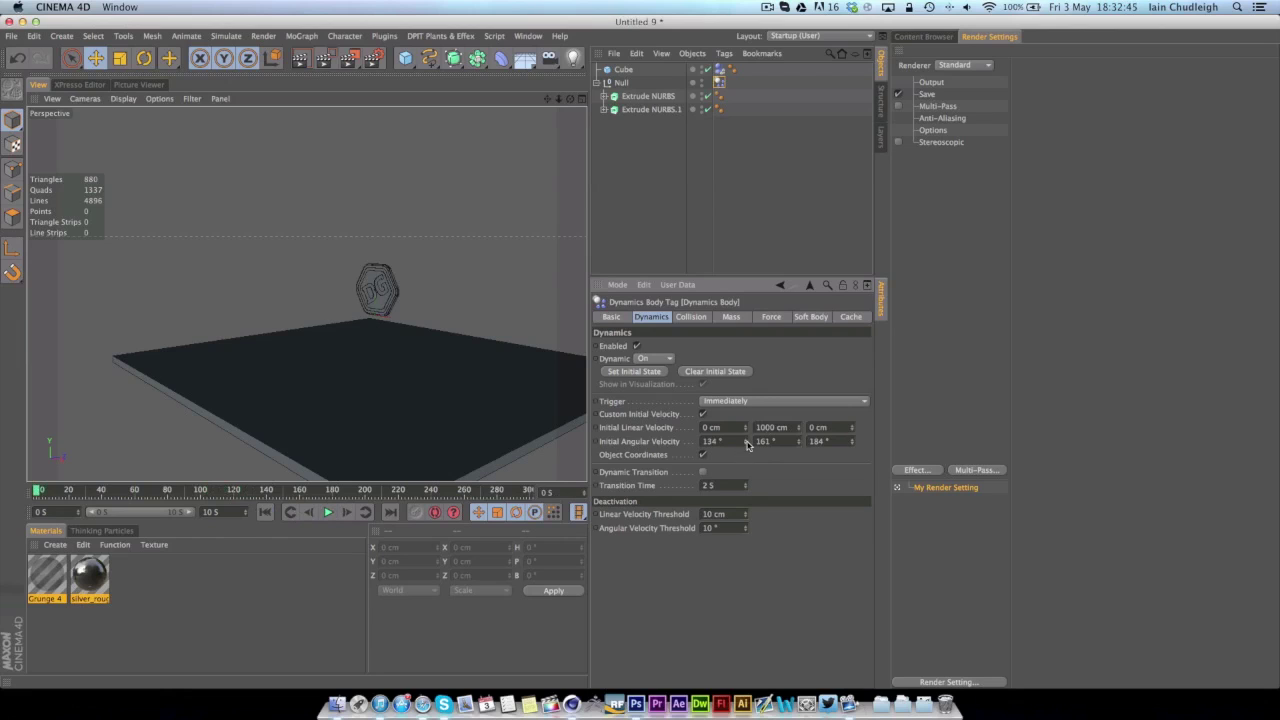
# Try X Initial Angular Velocity values of 134° and 149° on the Null's tag, replaying the simulation with each
pyautogui.click(328, 512)
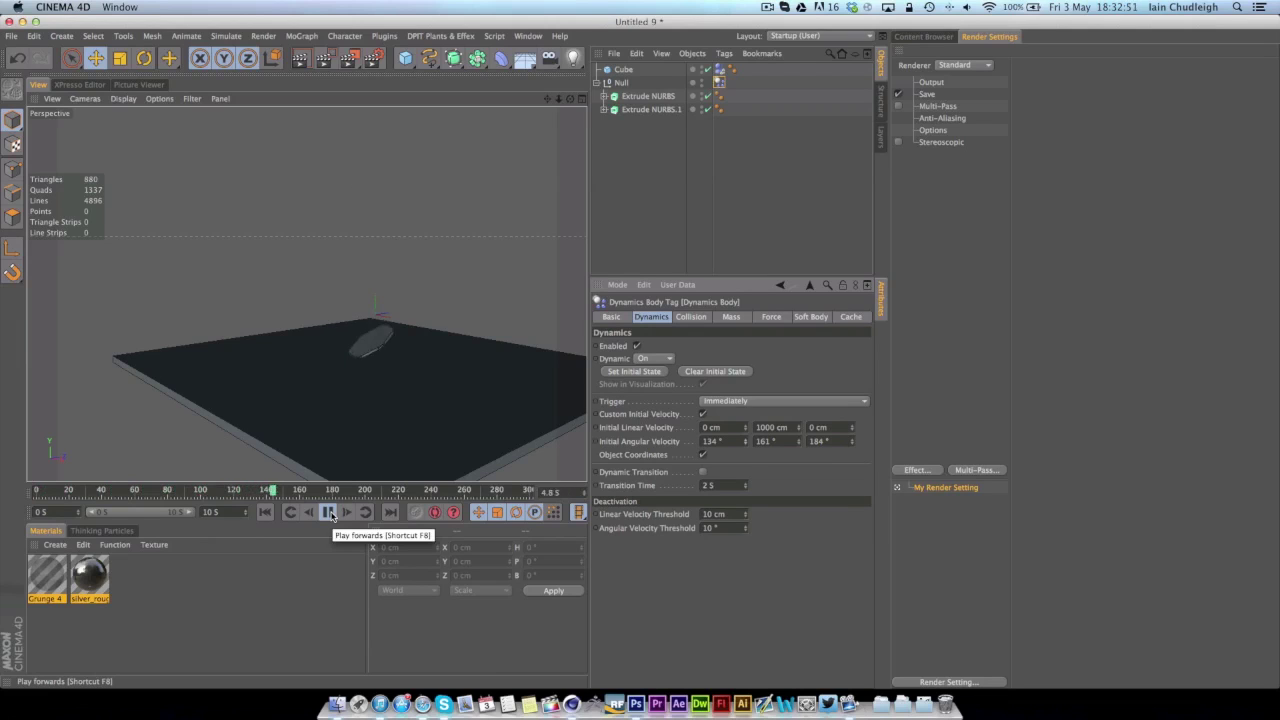
pyautogui.click(330, 513)
pyautogui.click(264, 513)
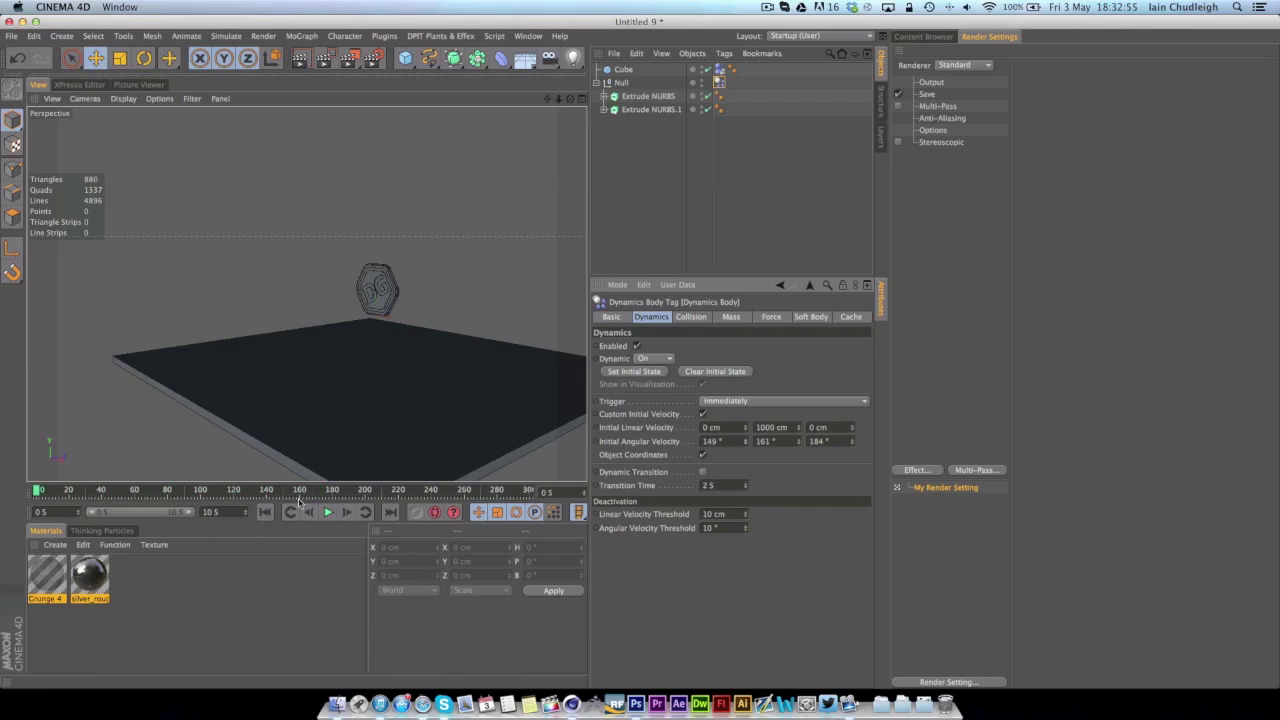
pyautogui.click(327, 512)
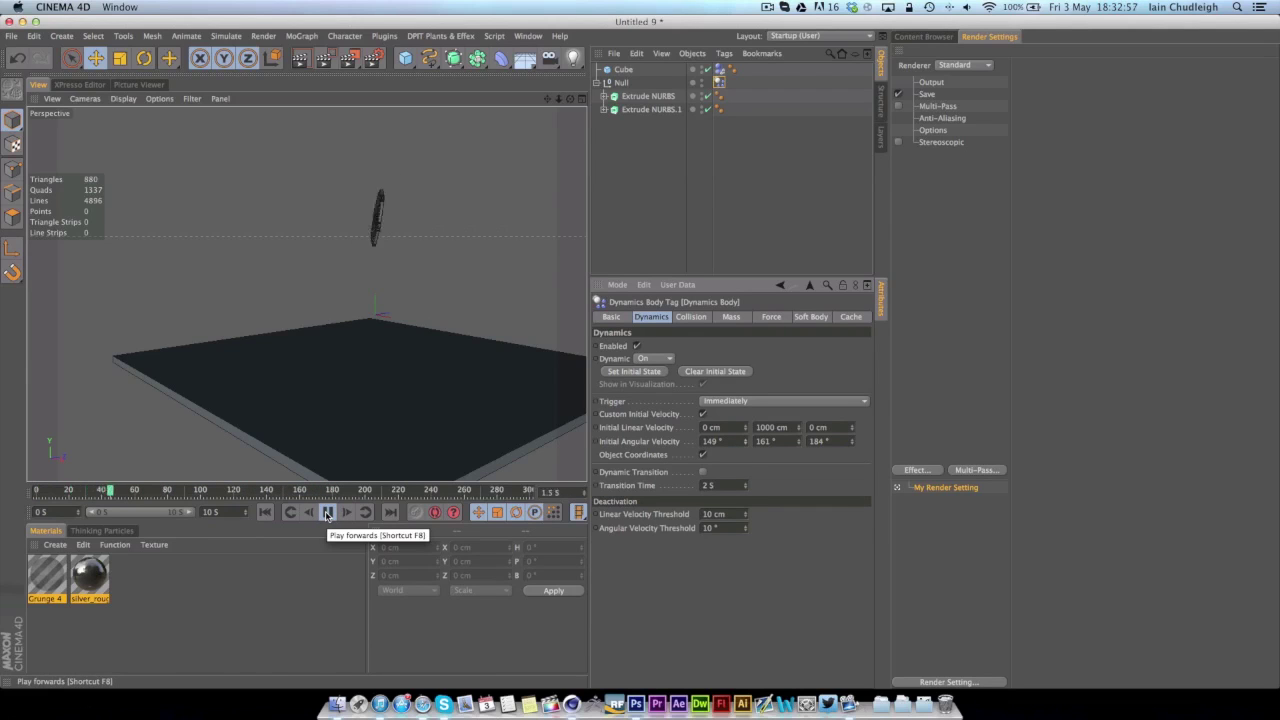
pyautogui.click(327, 512)
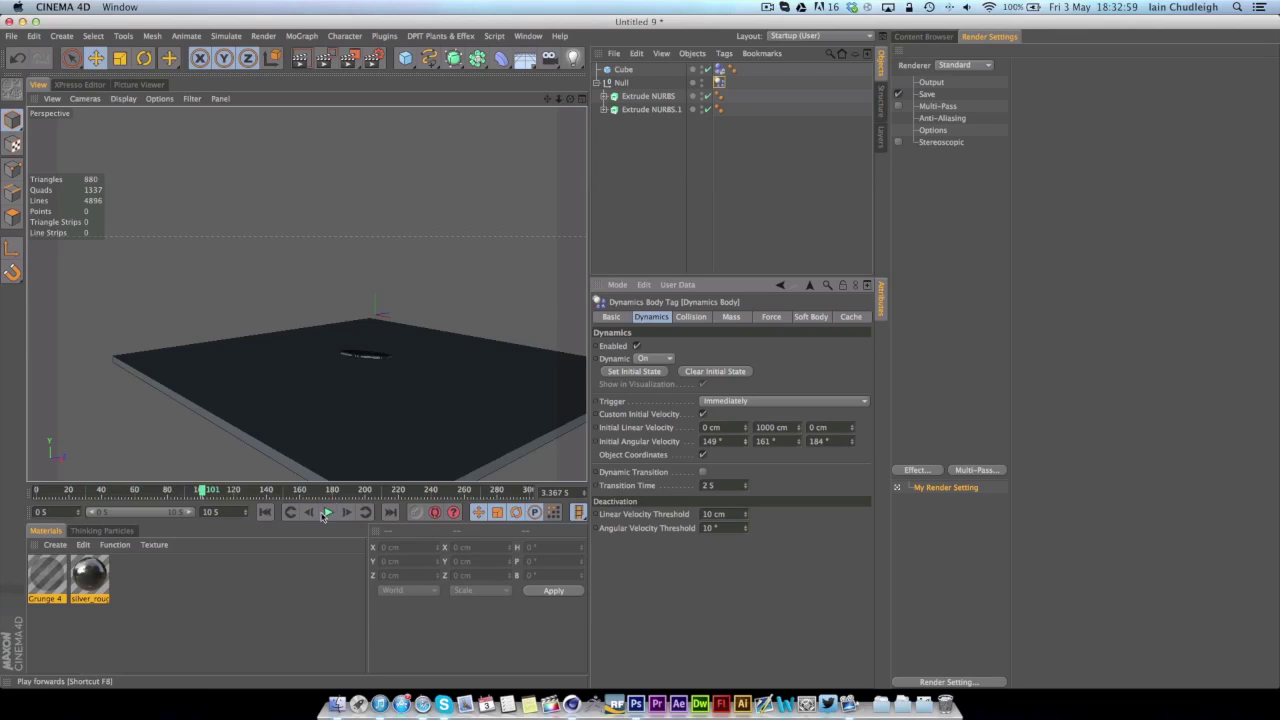
pyautogui.hotkey('shift', 'f')
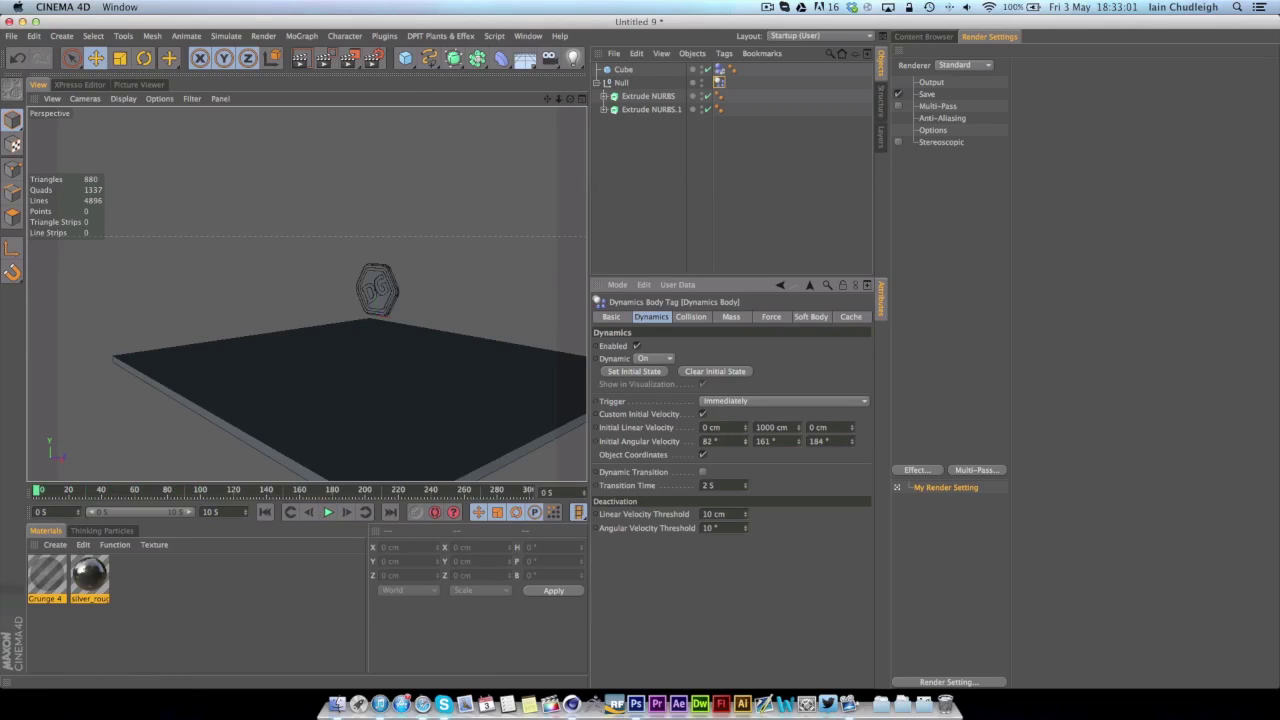
# Set the Null tag's X Initial Angular Velocity to 80° and replay the simulation
pyautogui.click(328, 511)
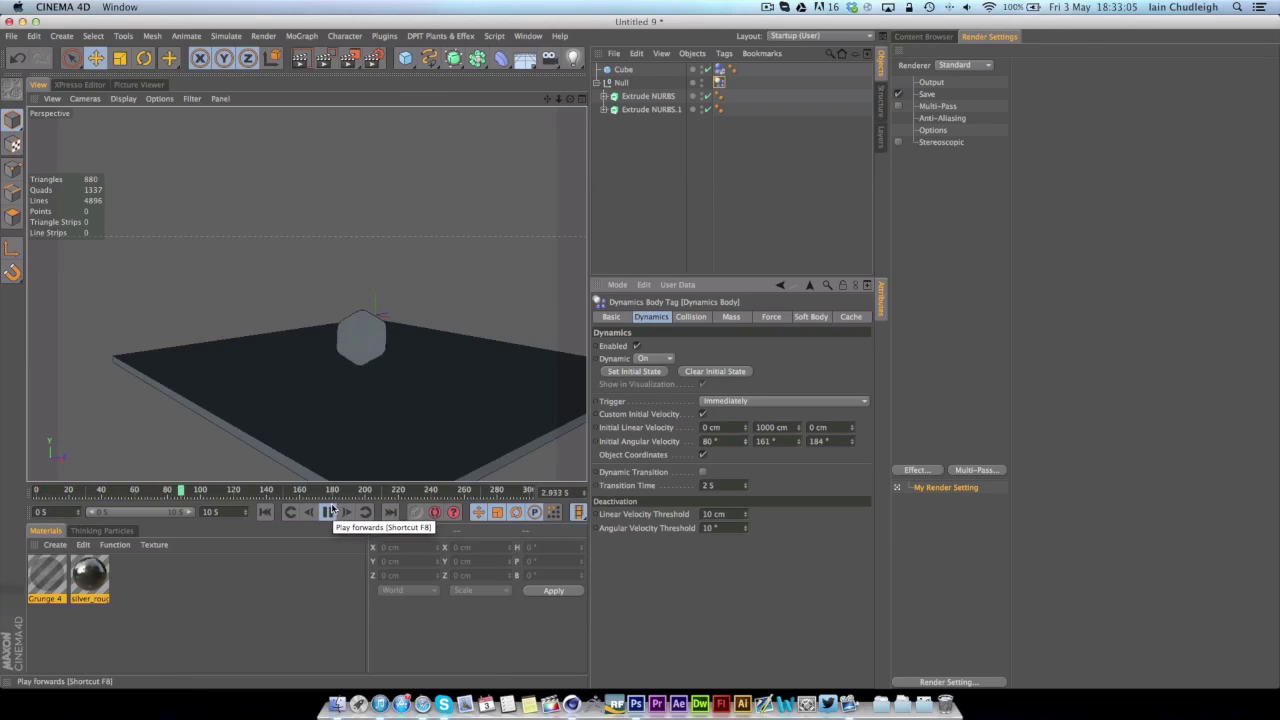
pyautogui.click(330, 511)
pyautogui.click(266, 512)
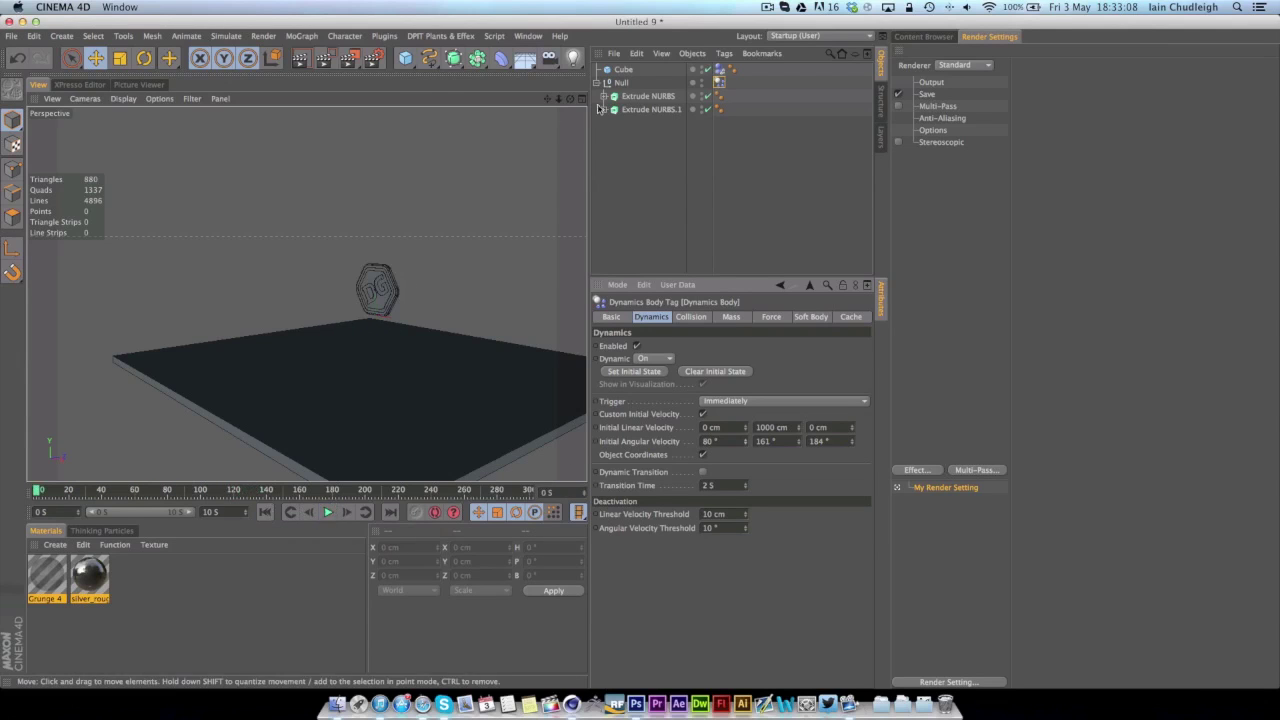
# Rotate the logo's Null group to about H 10.8°, P -24.5°, B -12.5° and replay the simulation
pyautogui.click(621, 82)
pyautogui.press('r')
pyautogui.moveTo(359, 284); pyautogui.dragTo(395, 330)
pyautogui.click(327, 512)
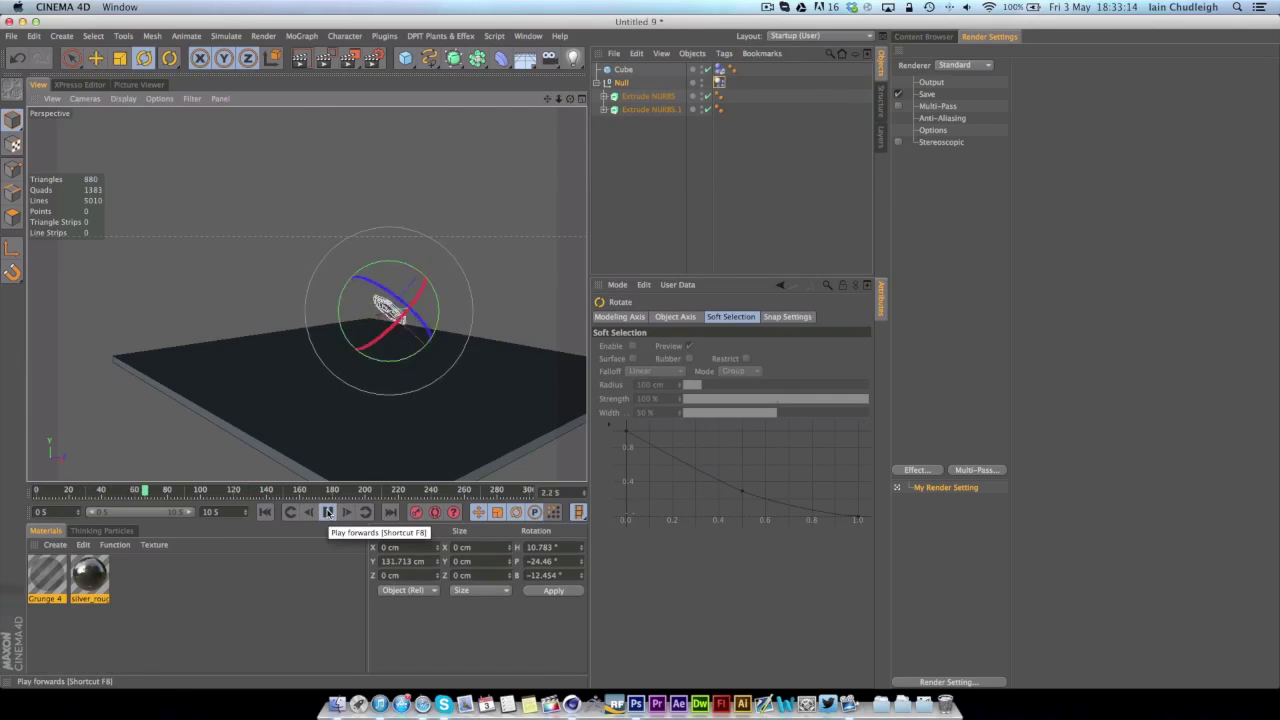
pyautogui.click(327, 512)
pyautogui.click(265, 513)
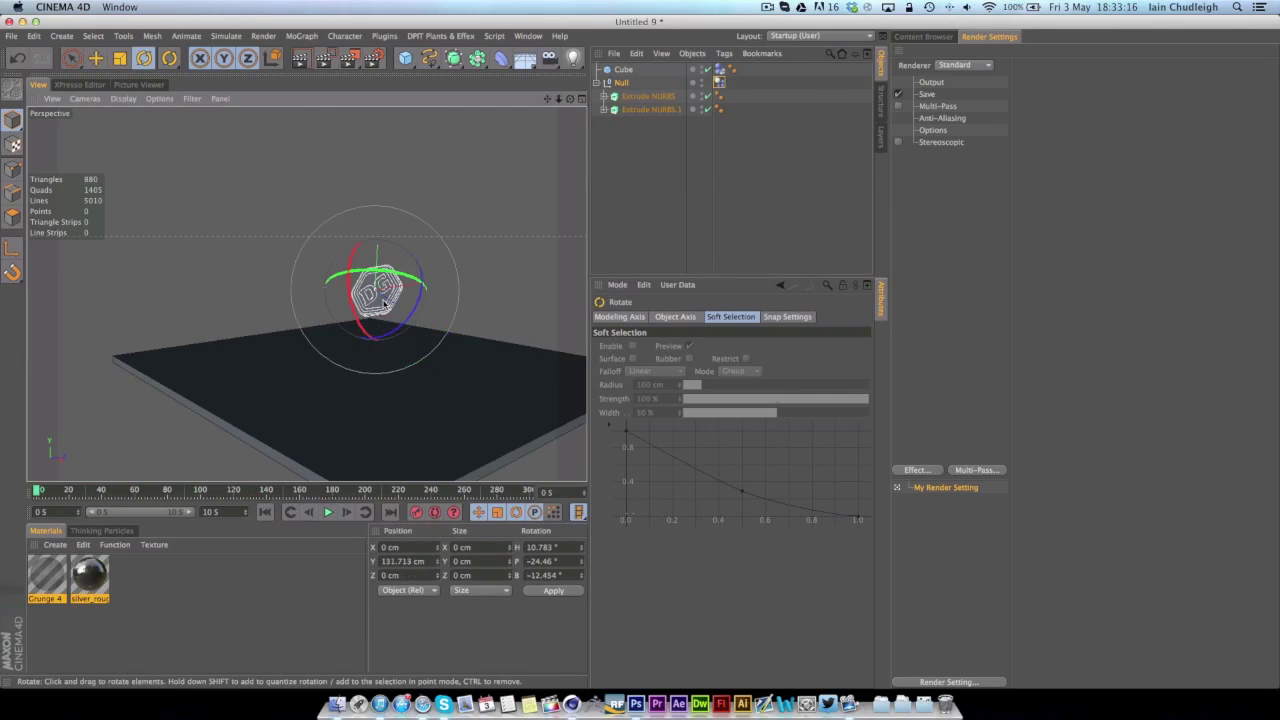
# Tilt the Null group nearly flat to about H -1.6°, P 63.7°, B 50° and replay the simulation
pyautogui.moveTo(378, 300); pyautogui.dragTo(350, 449)
pyautogui.click(327, 512)
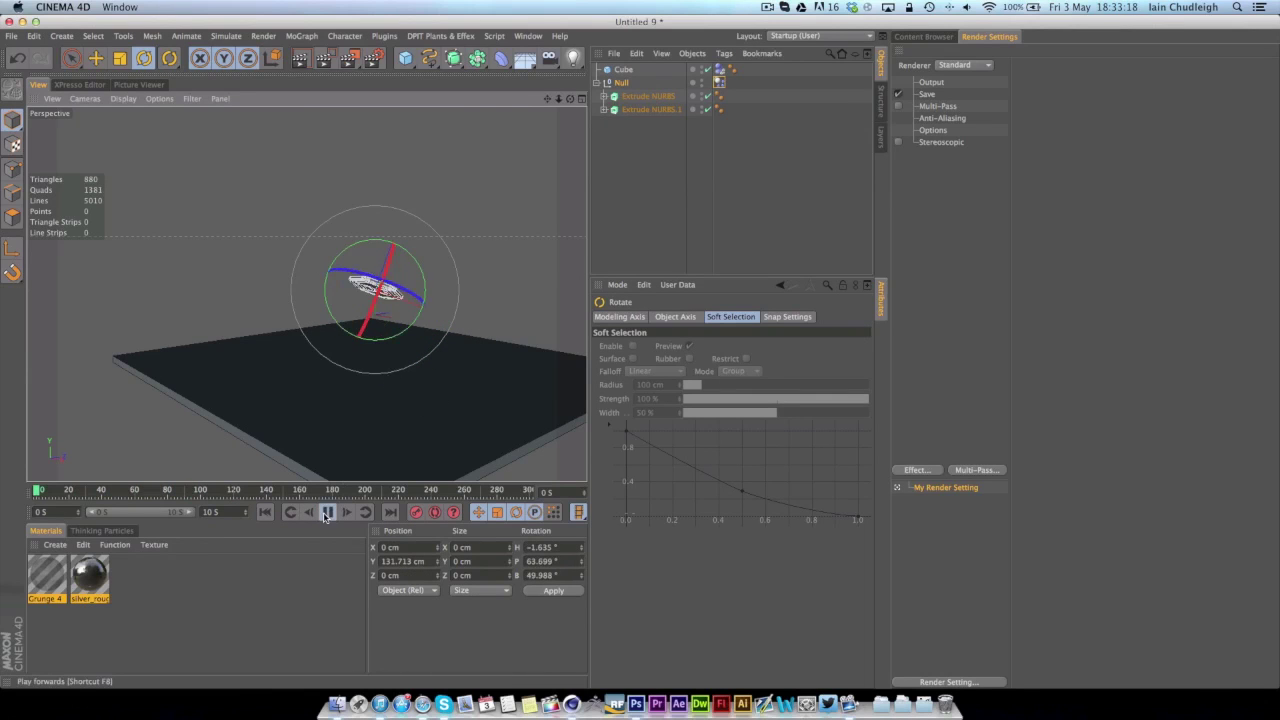
pyautogui.click(268, 513)
# Turn off Object Coordinates for the Null tag's initial velocity and replay the simulation
pyautogui.click(718, 83)
pyautogui.click(704, 455)
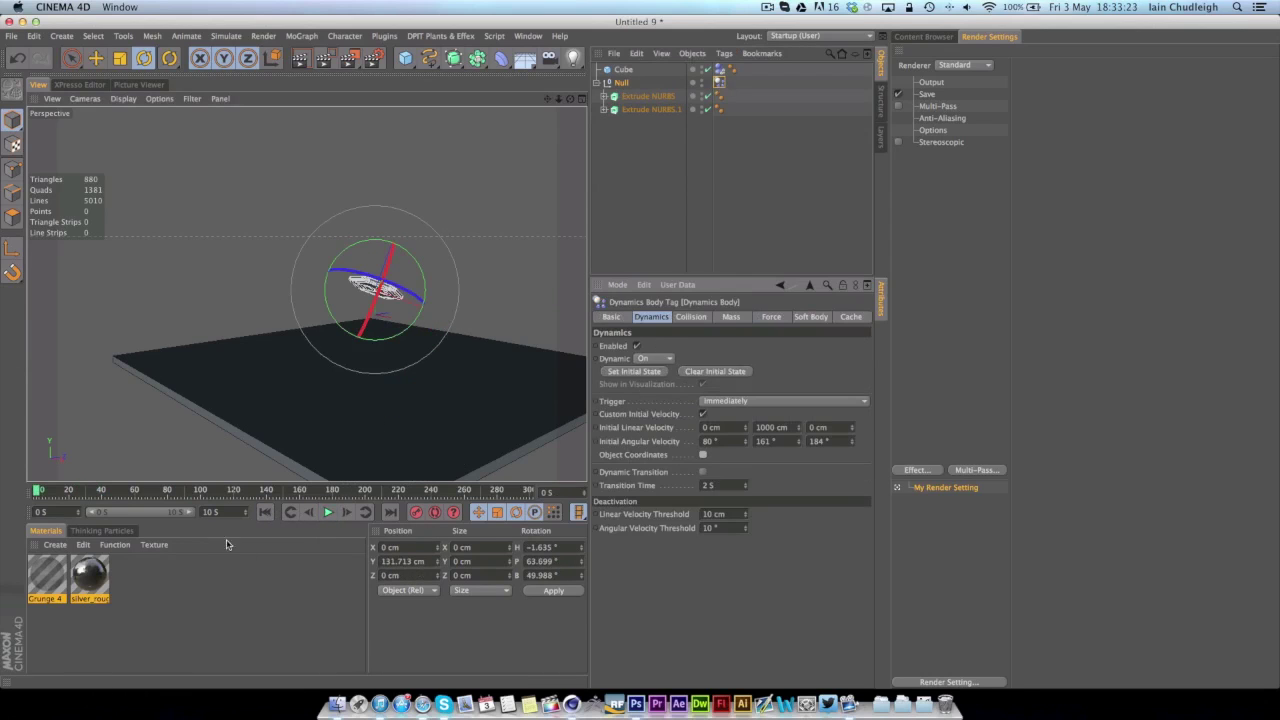
pyautogui.click(330, 513)
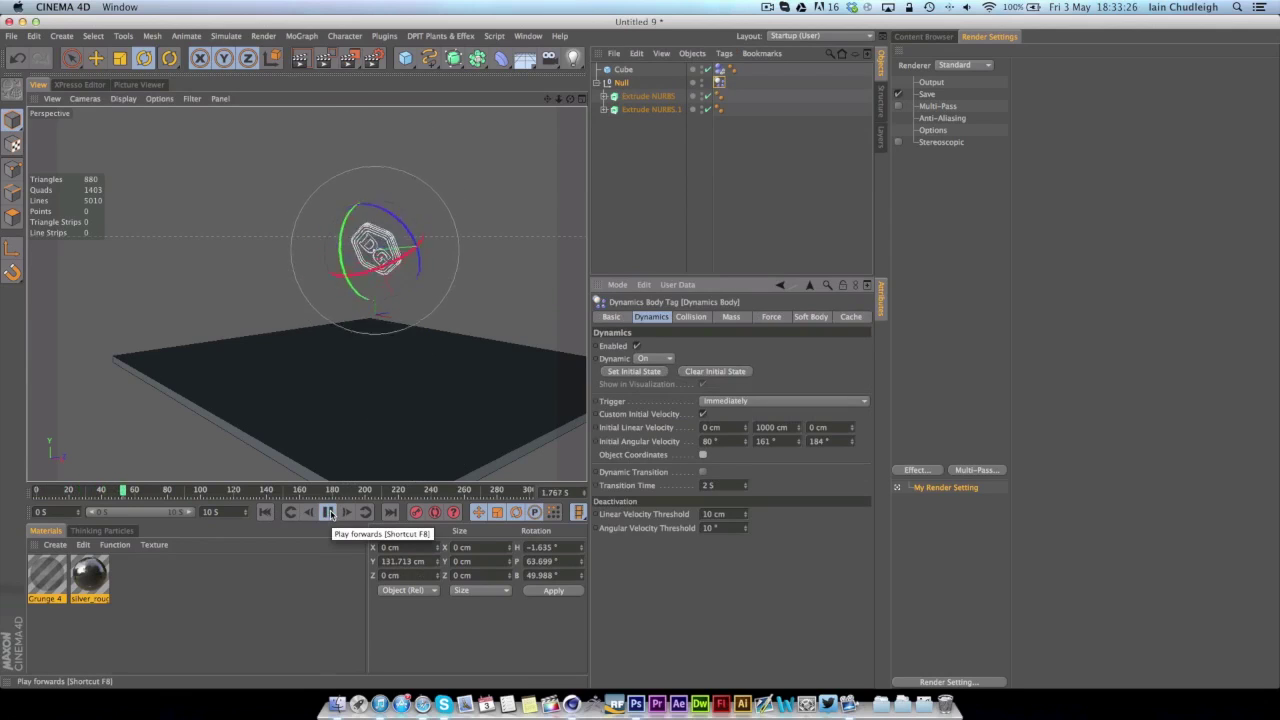
pyautogui.click(330, 513)
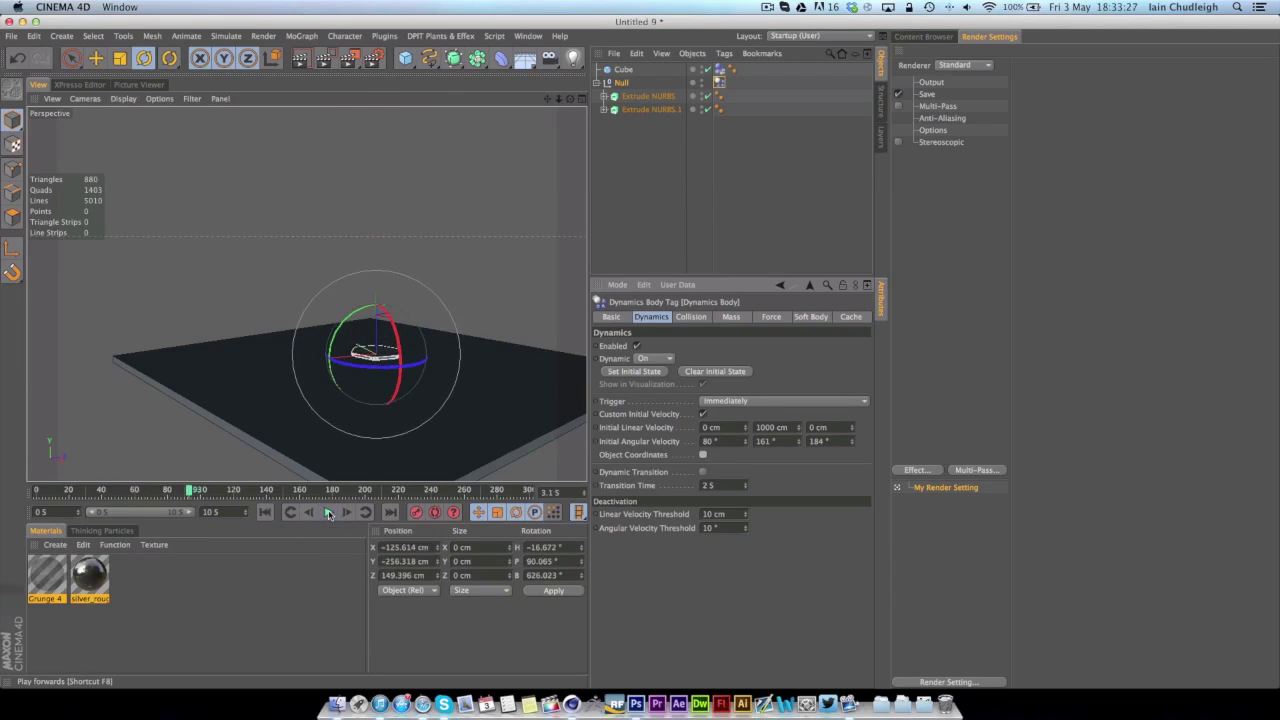
# Try Null group rotations of about H -43.3°, P -63.7°, B -57.5° and H 7.4°, P -55.6°, B -13°, replaying each
pyautogui.click(265, 512)
pyautogui.moveTo(388, 192); pyautogui.dragTo(386, 201)
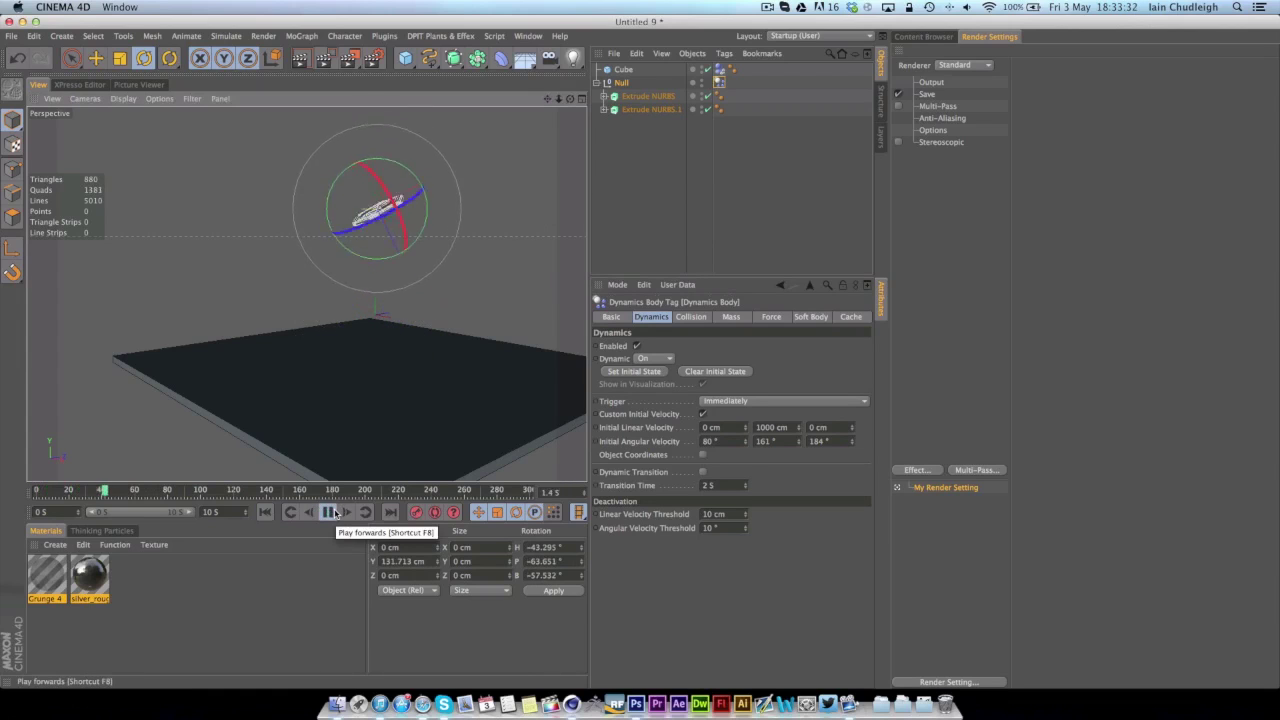
pyautogui.click(328, 512)
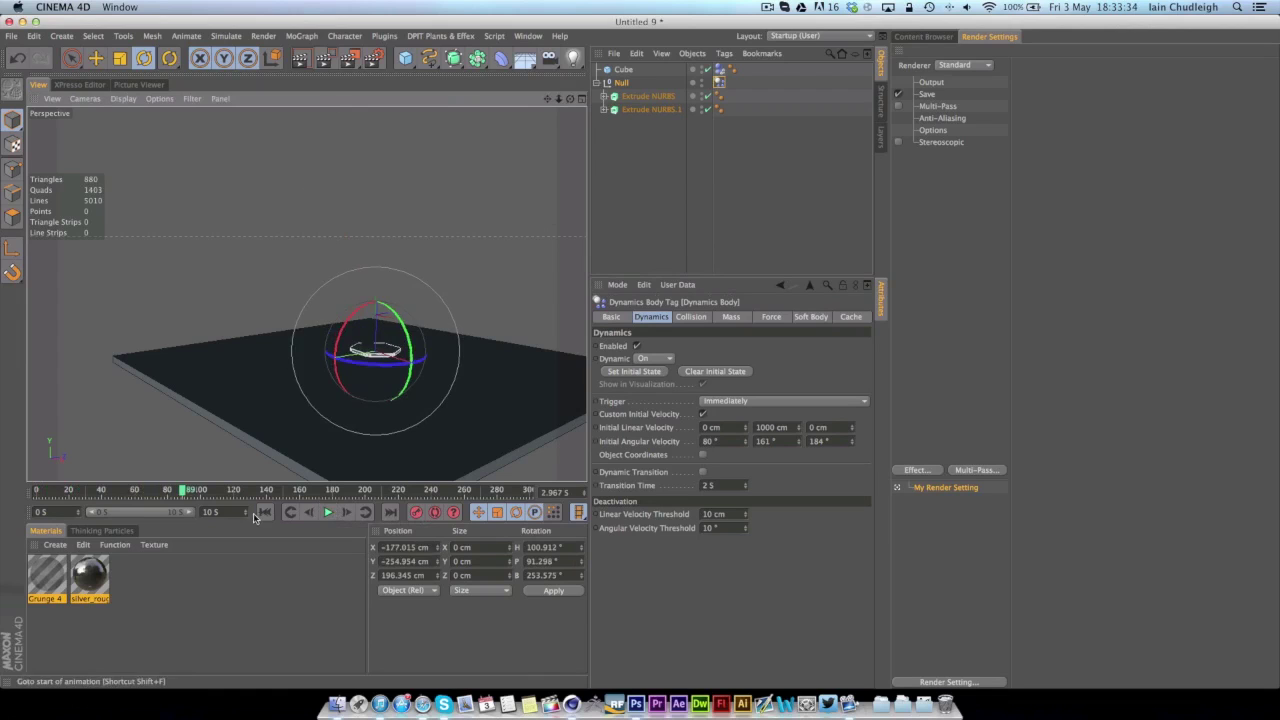
pyautogui.click(265, 512)
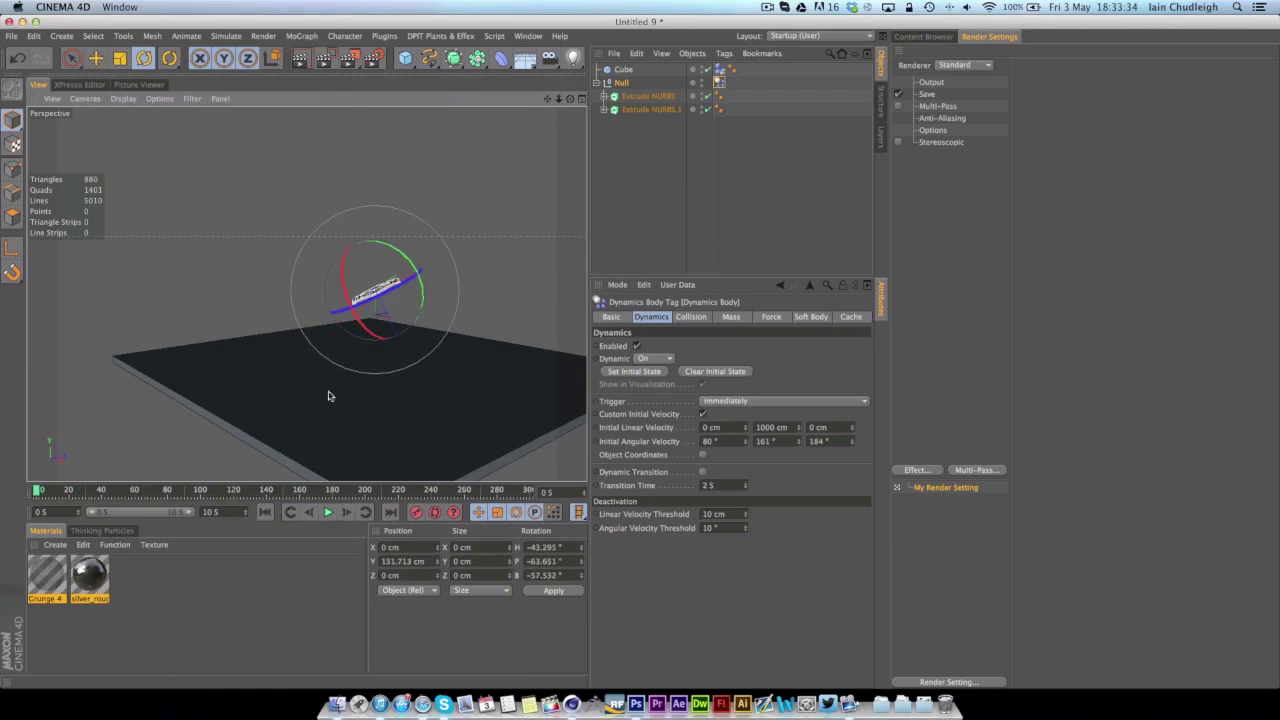
pyautogui.click(328, 512)
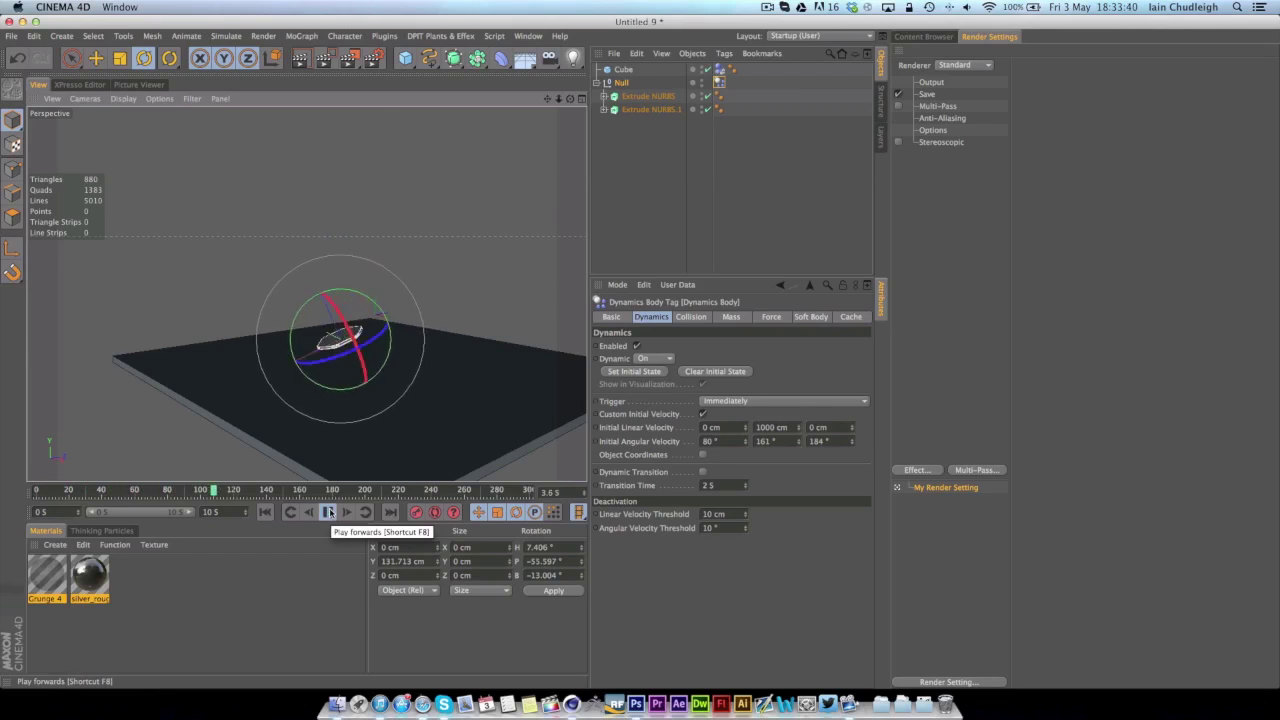
# Try Null group rotations of about H 25.8°, P -38.4°, B 4° and H 28.7°, P -30.3°, B 8.3°, replaying each
pyautogui.click(265, 512)
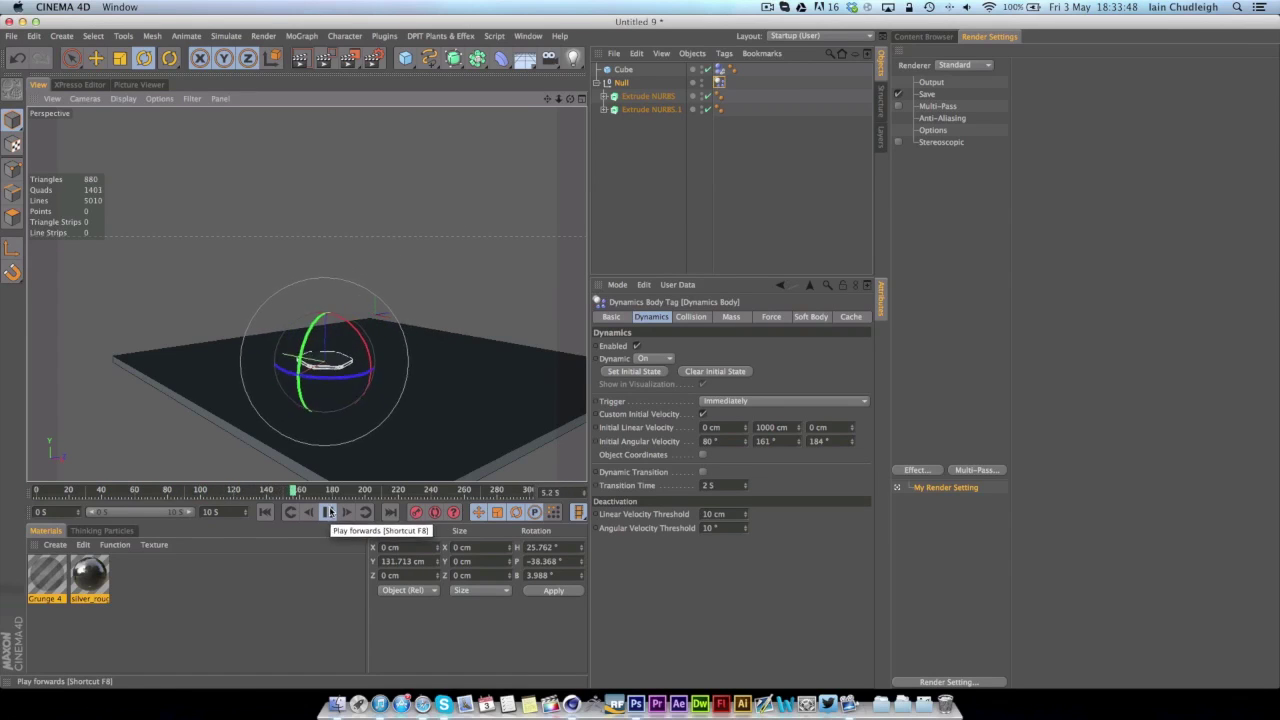
pyautogui.click(328, 512)
pyautogui.click(265, 512)
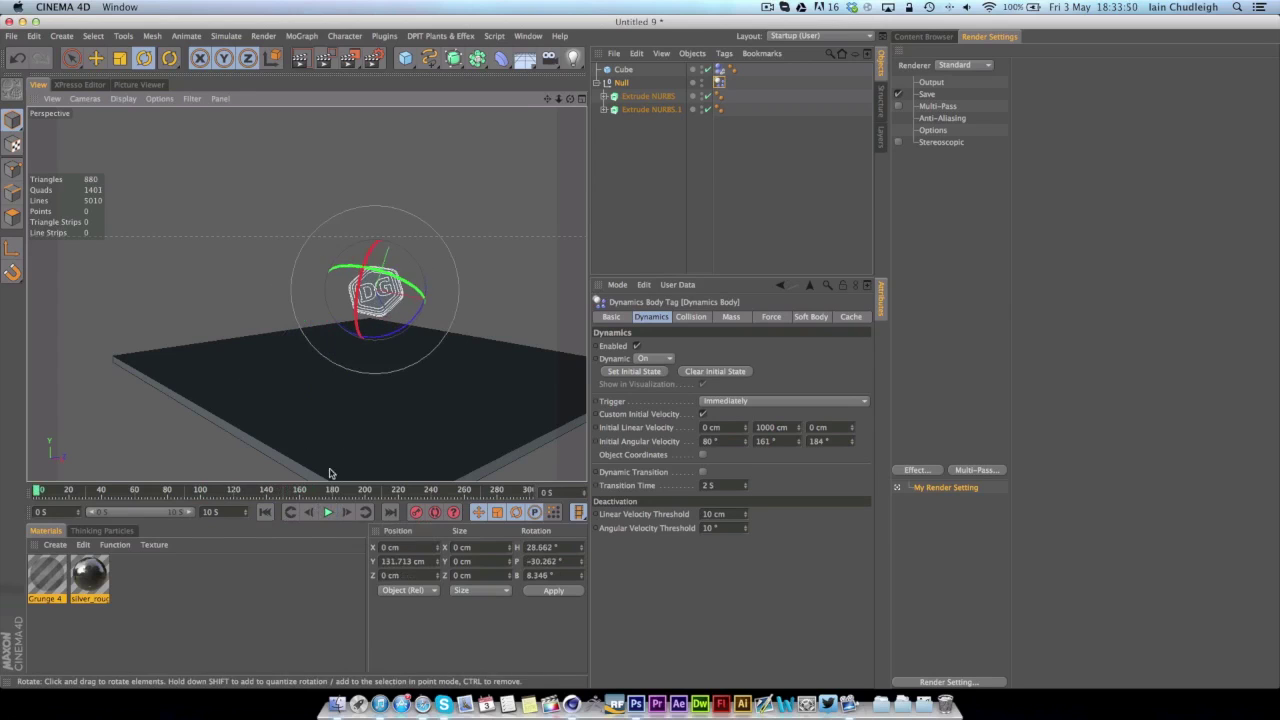
pyautogui.click(328, 512)
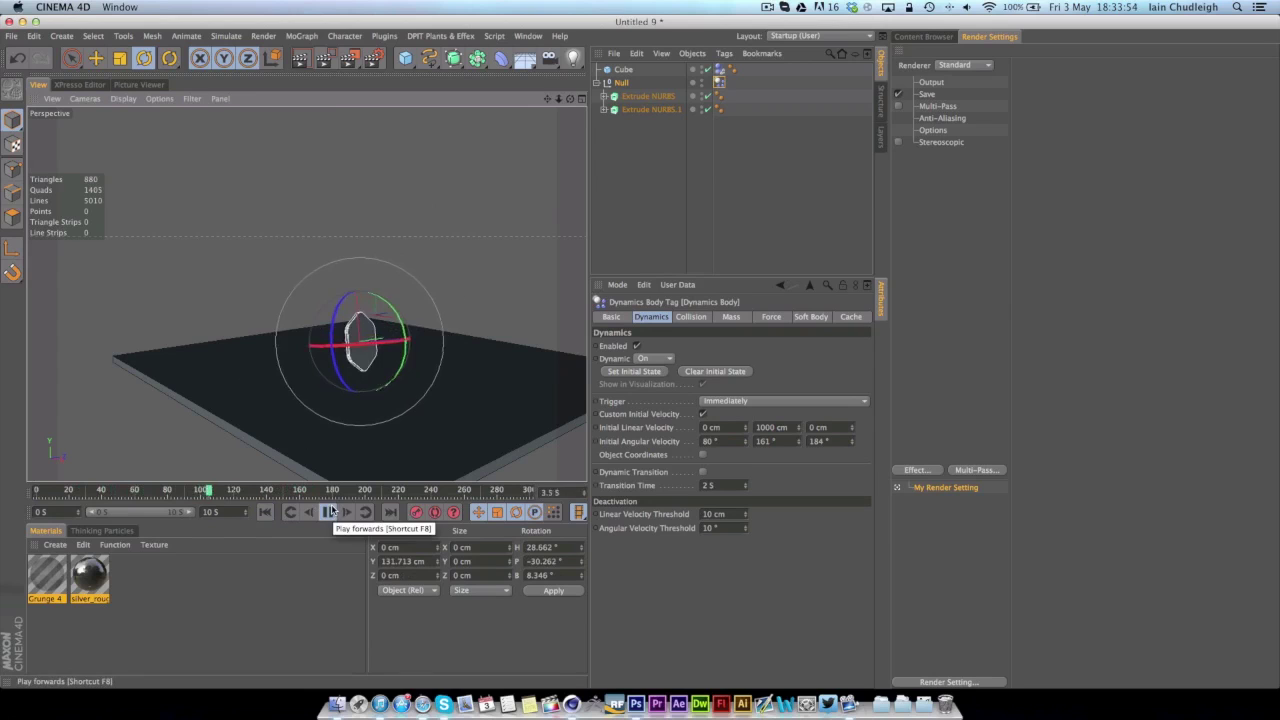
pyautogui.click(328, 512)
# Rotate the Null group to about H 31.8°, P -15.6°, B 15.9° and replay the simulation until the logo lands
pyautogui.click(265, 512)
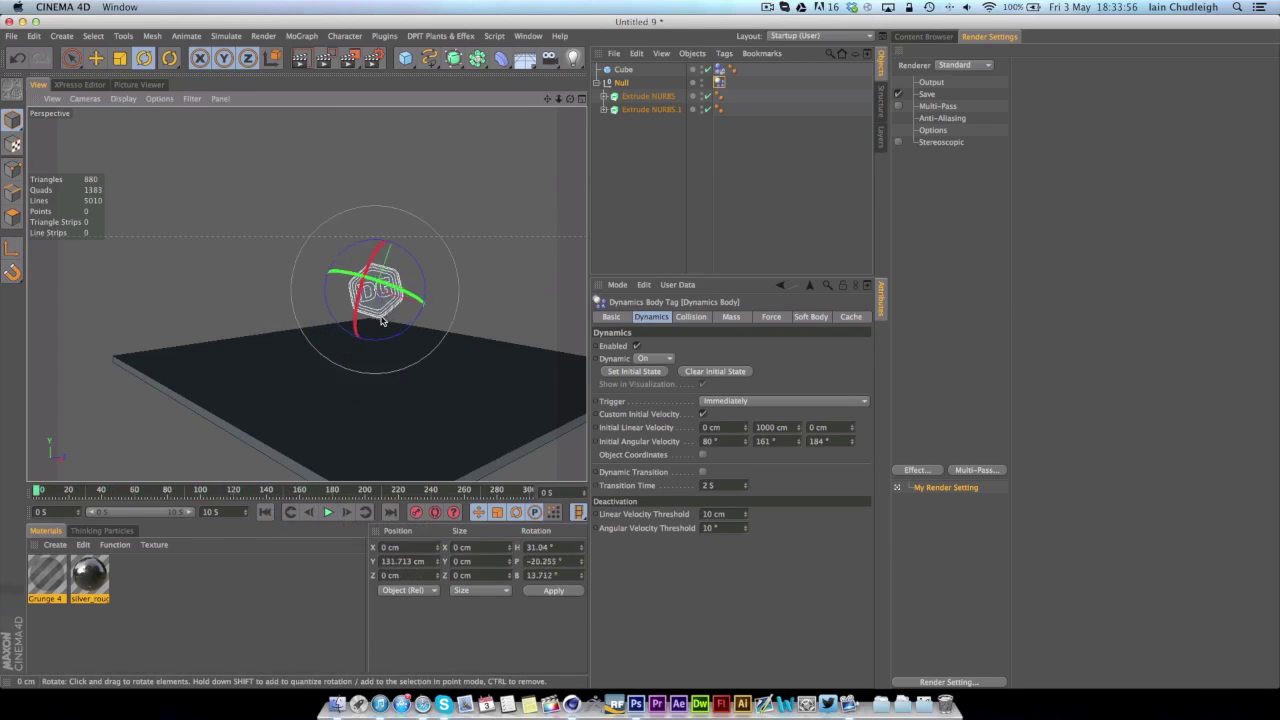
pyautogui.click(327, 512)
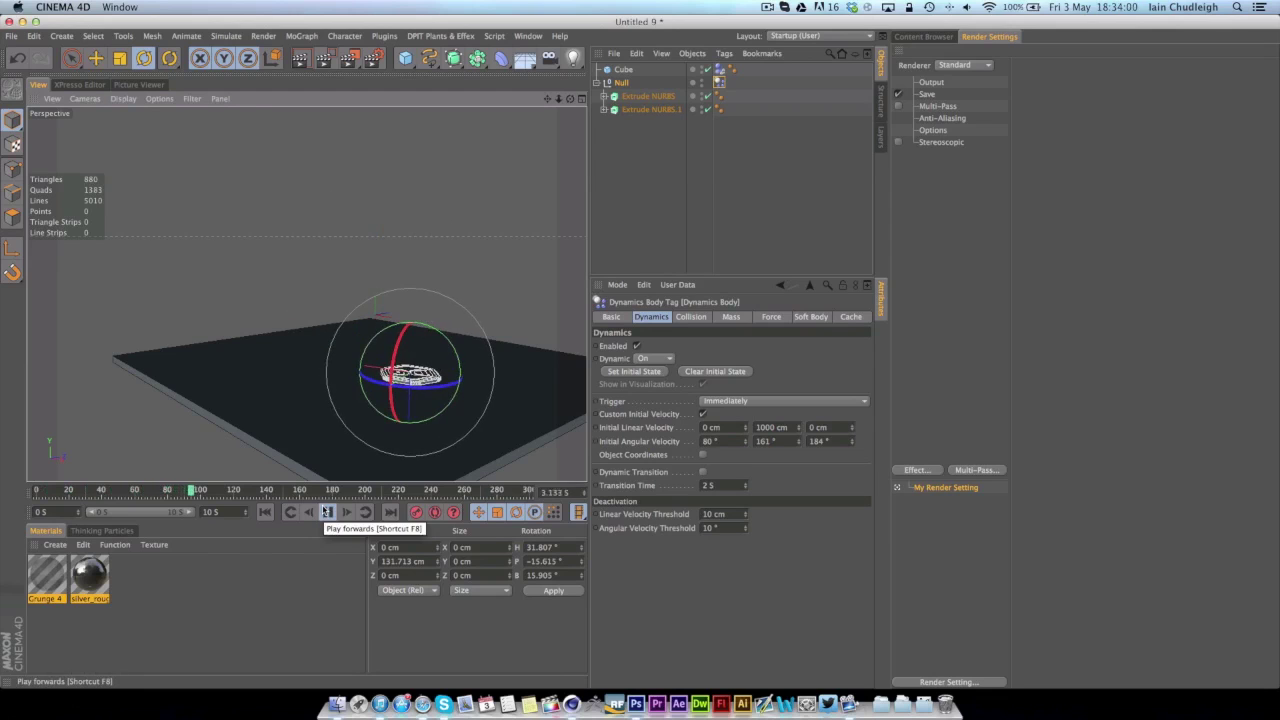
pyautogui.click(326, 512)
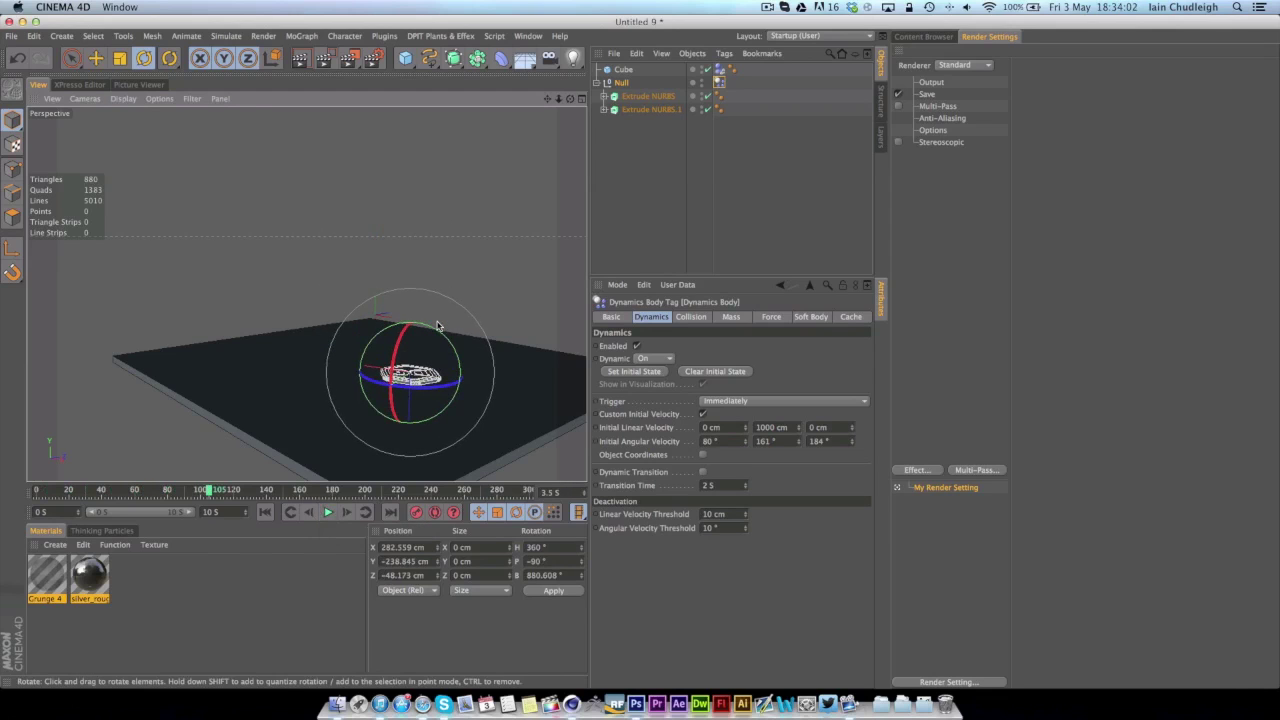
# Bake the dynamics of the Null's Dynamics Body tag into its cache, starting from the first frame
pyautogui.click(640, 188)
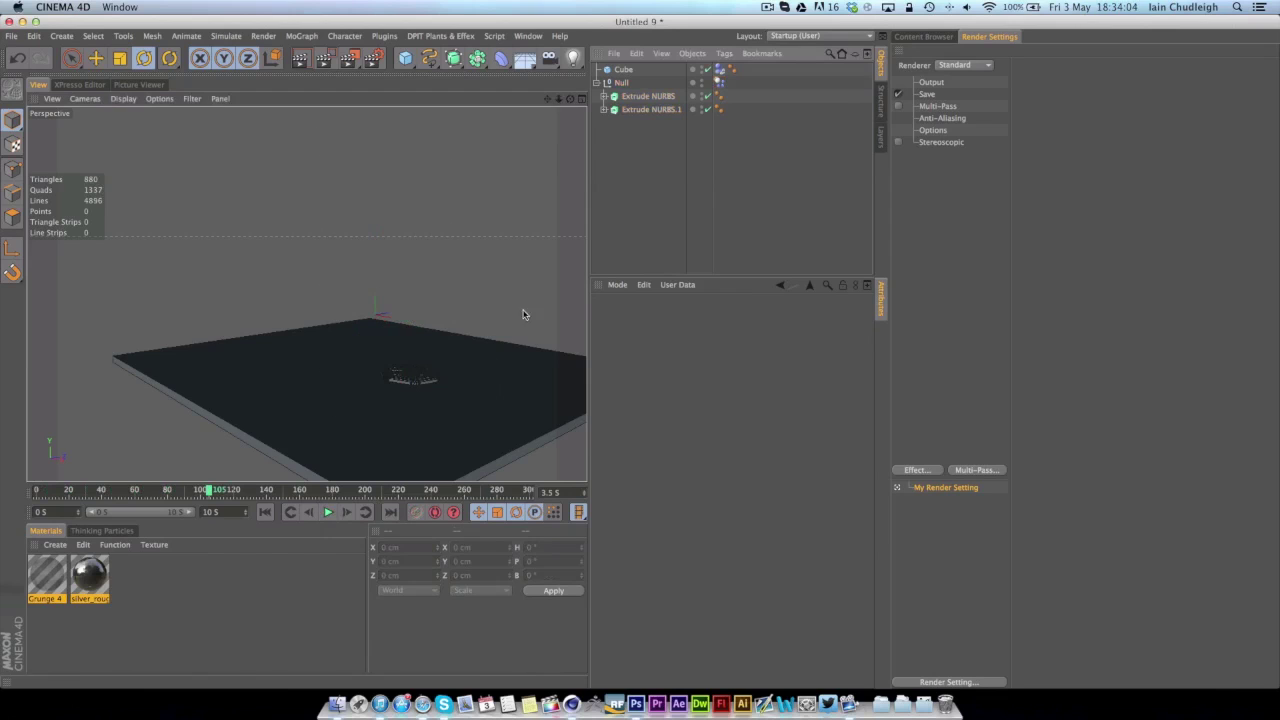
pyautogui.keyDown('alt'); pyautogui.moveTo(423, 366); pyautogui.dragTo(551, 266); pyautogui.keyUp('alt')
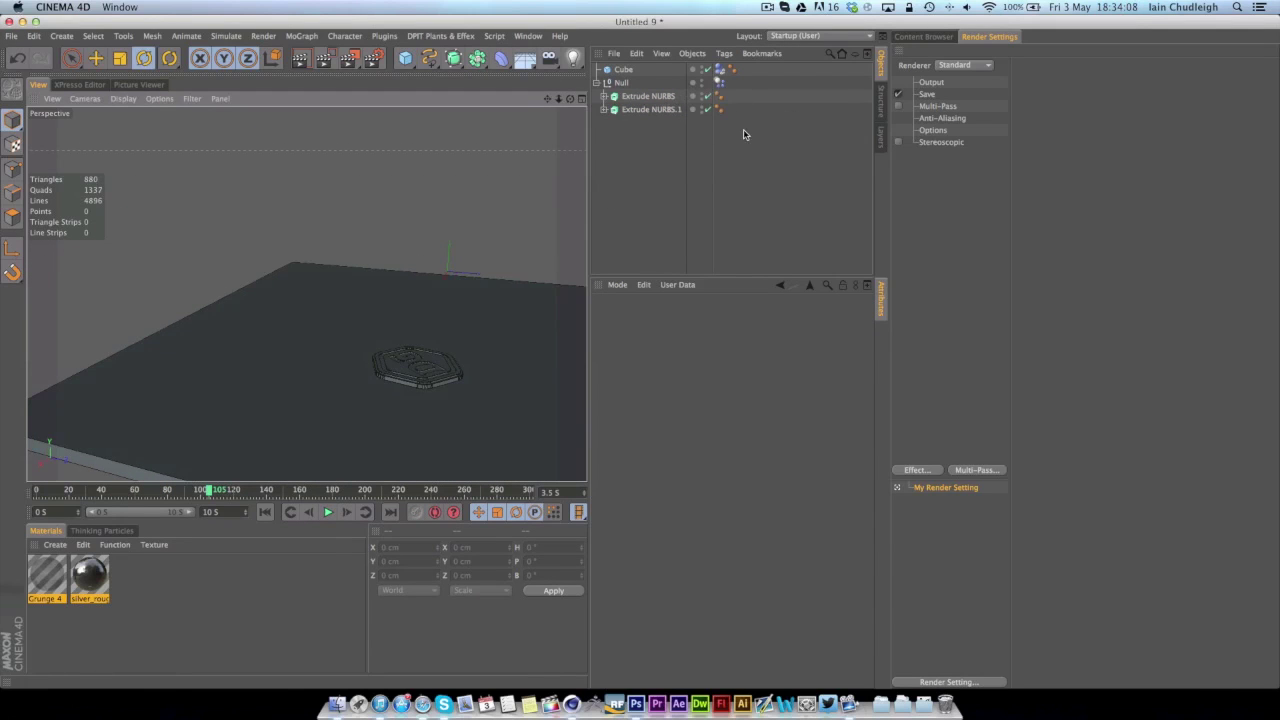
pyautogui.click(724, 86)
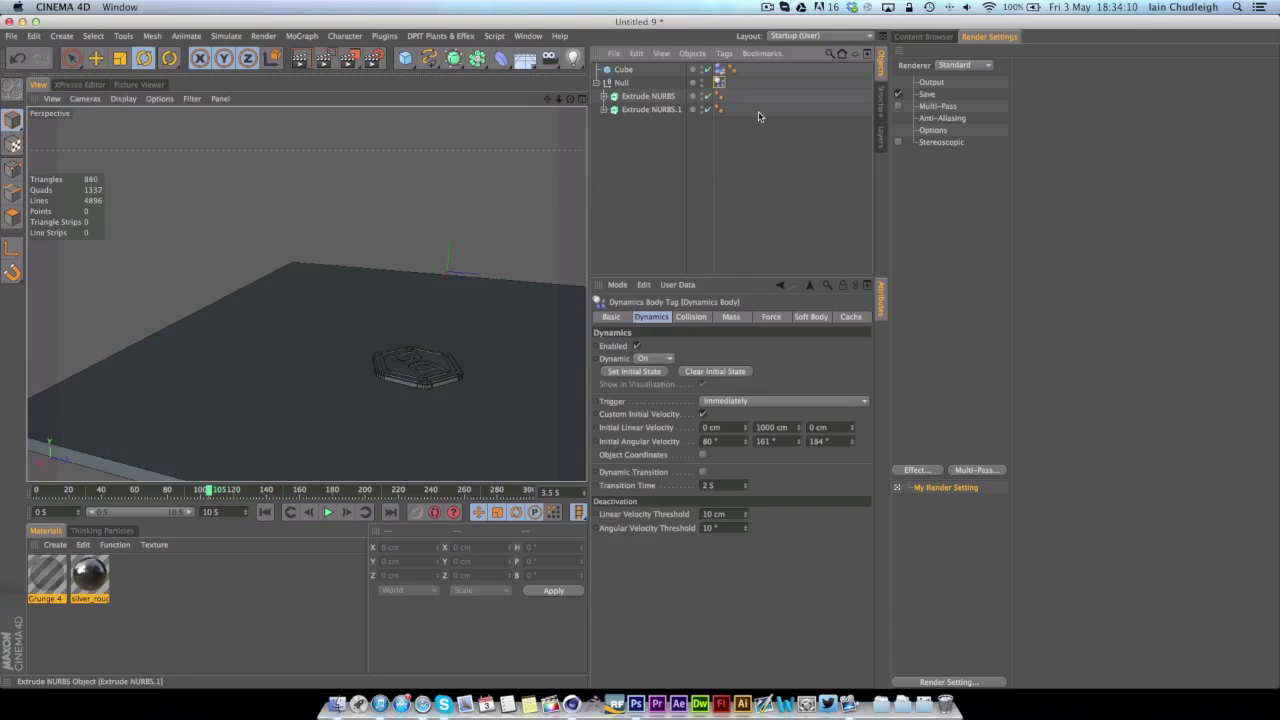
pyautogui.click(848, 318)
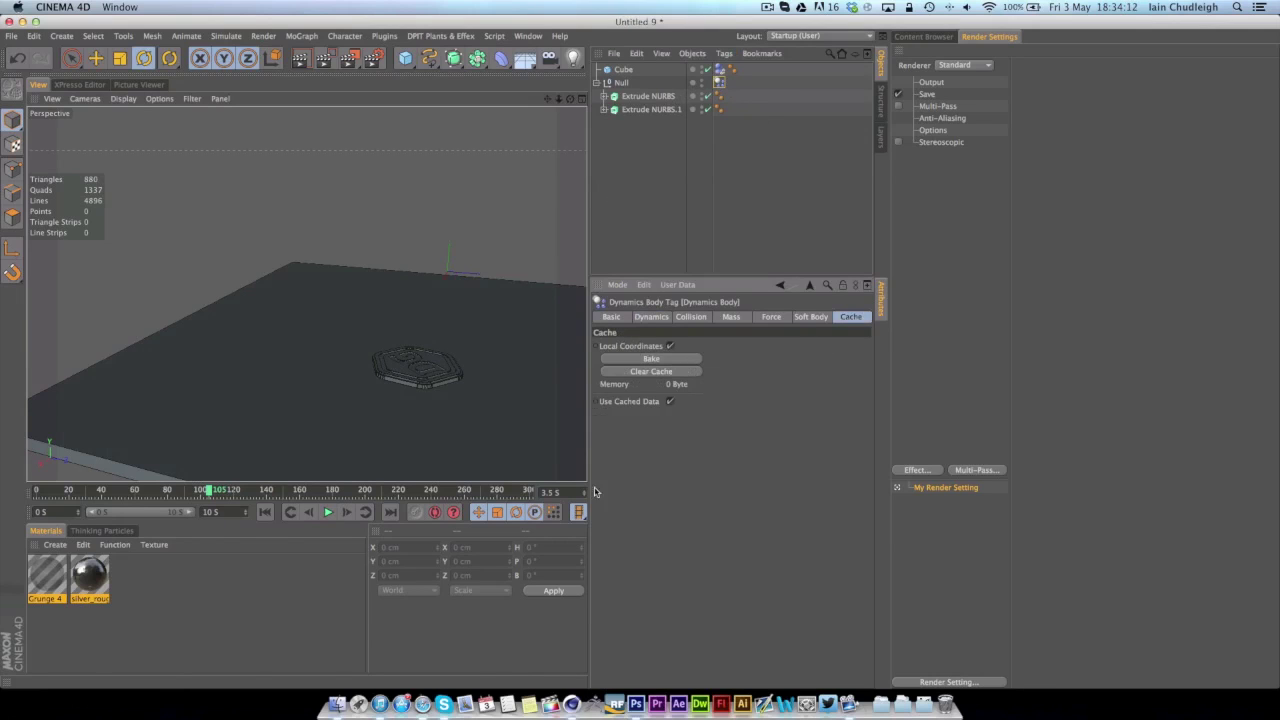
pyautogui.click(266, 513)
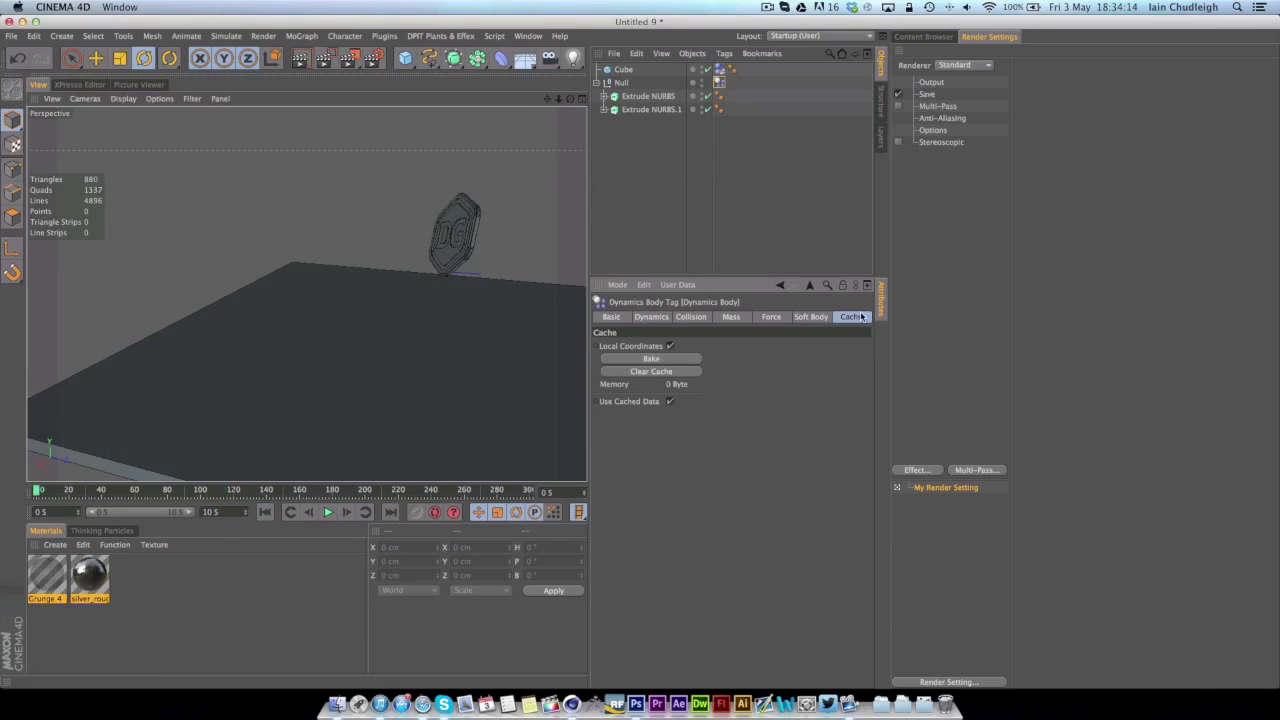
pyautogui.click(668, 360)
# Scrub the baked animation to frame 95 and frame the landed DG logo upright from directly above
pyautogui.moveTo(41, 491); pyautogui.dragTo(187, 516)
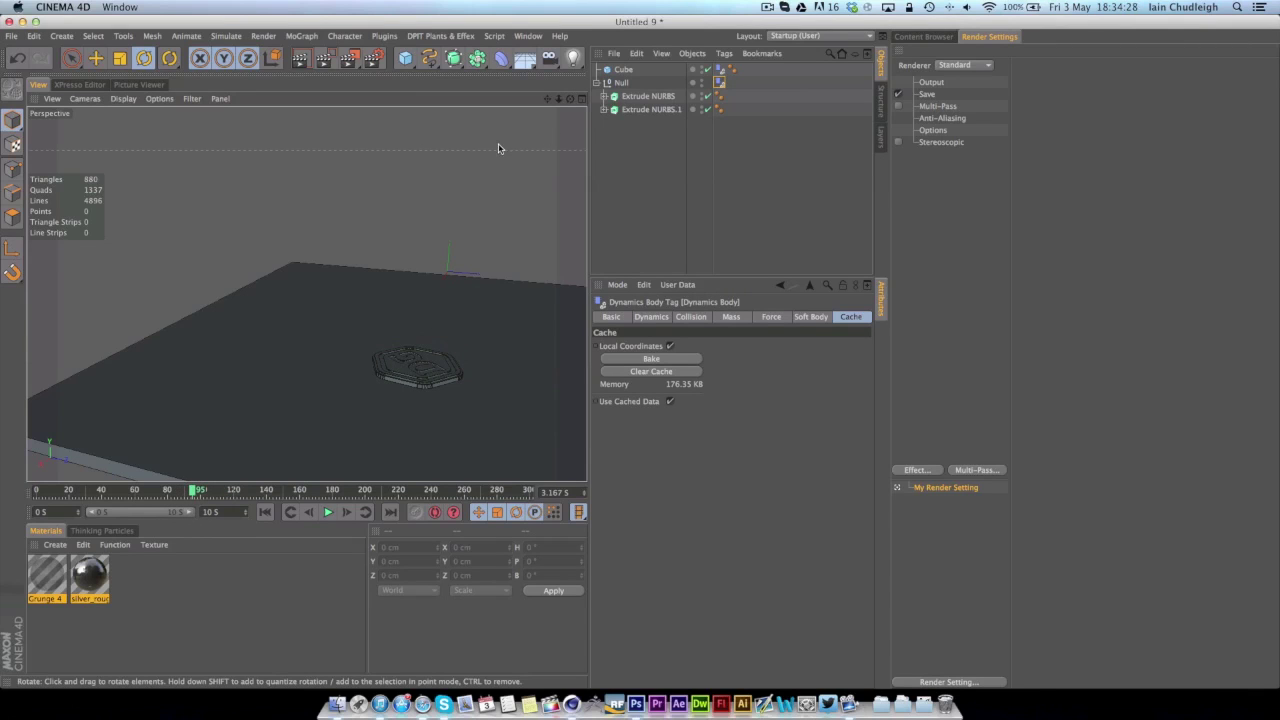
pyautogui.scroll(5, 430, 356)
pyautogui.keyDown('alt'); pyautogui.moveTo(427, 355); pyautogui.dragTo(257, 397); pyautogui.keyUp('alt')
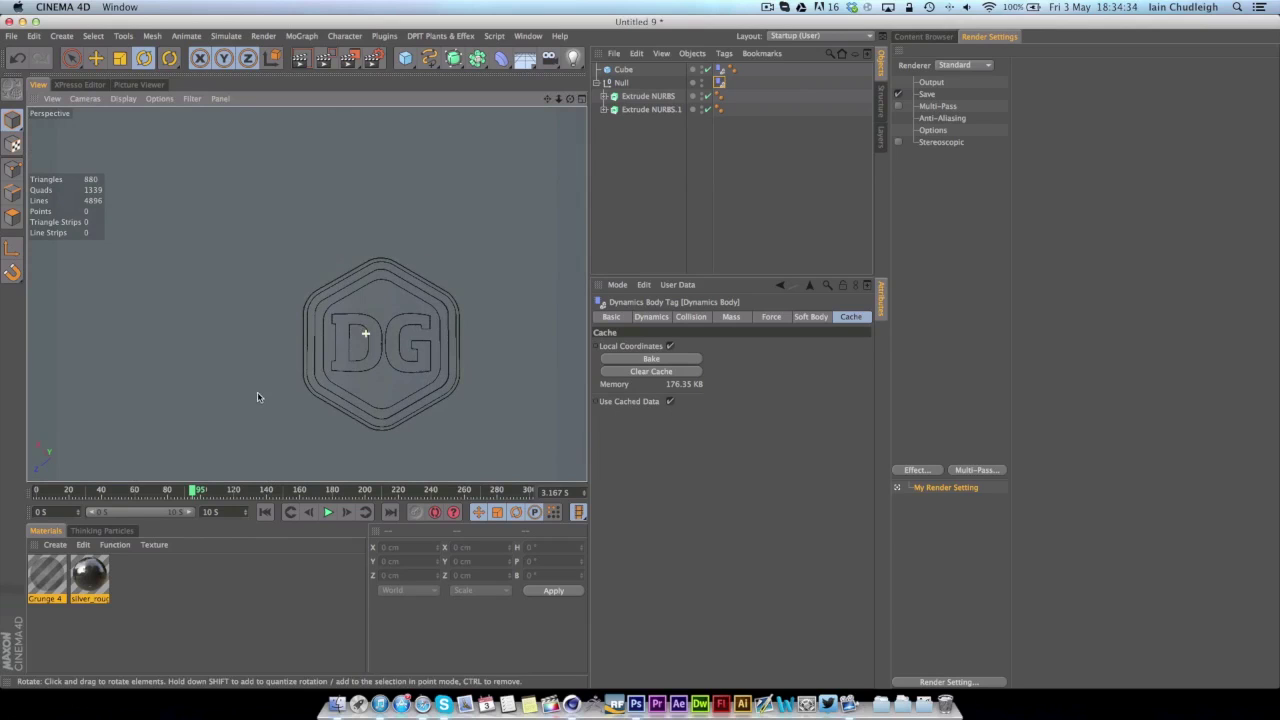
# Set the render output width to 1280 pixels
pyautogui.click(930, 82)
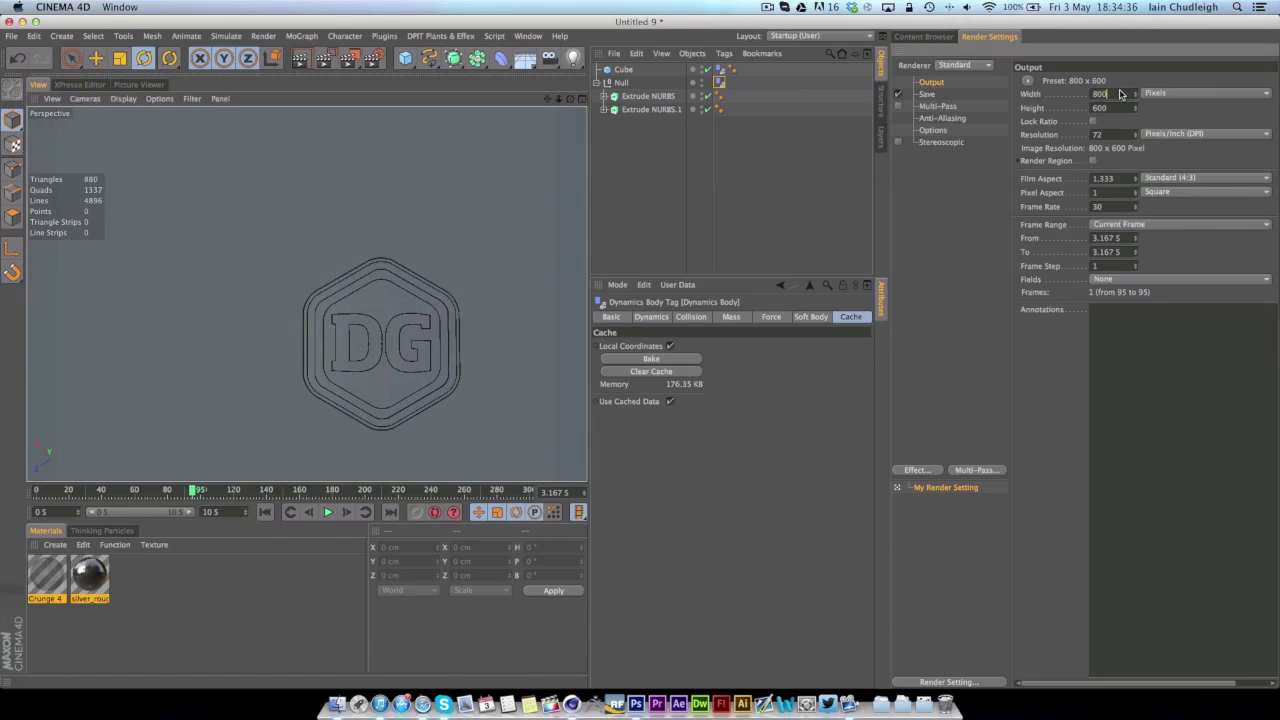
pyautogui.write('1280')
pyautogui.press('Return')
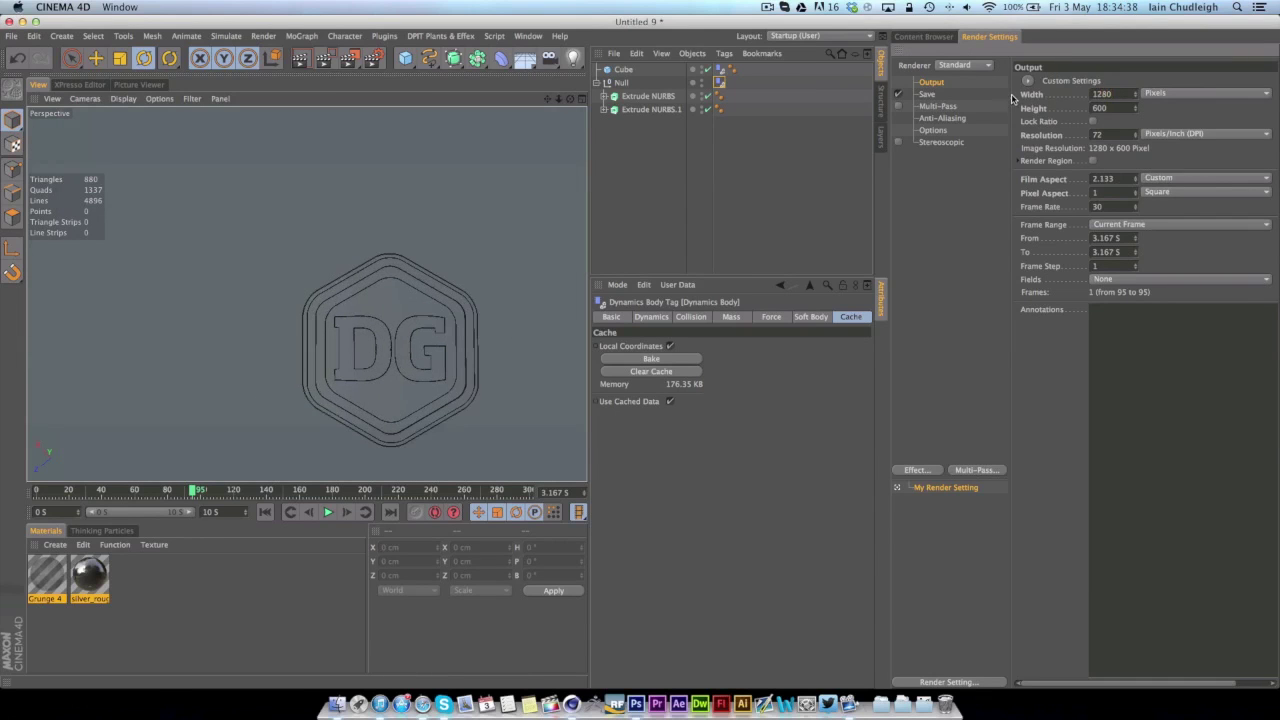
# Raise the opacity of the perspective viewport's tinted safe-frame border to 91%
pyautogui.click(159, 98)
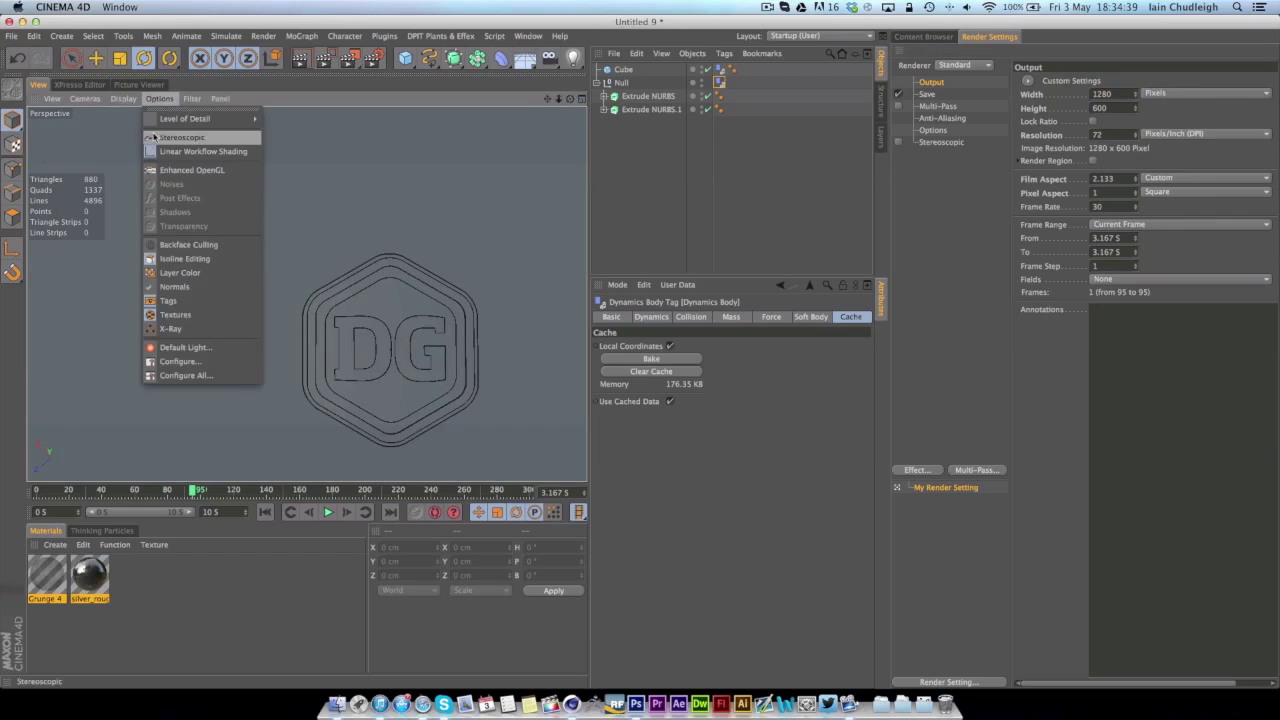
pyautogui.click(197, 359)
pyautogui.click(718, 317)
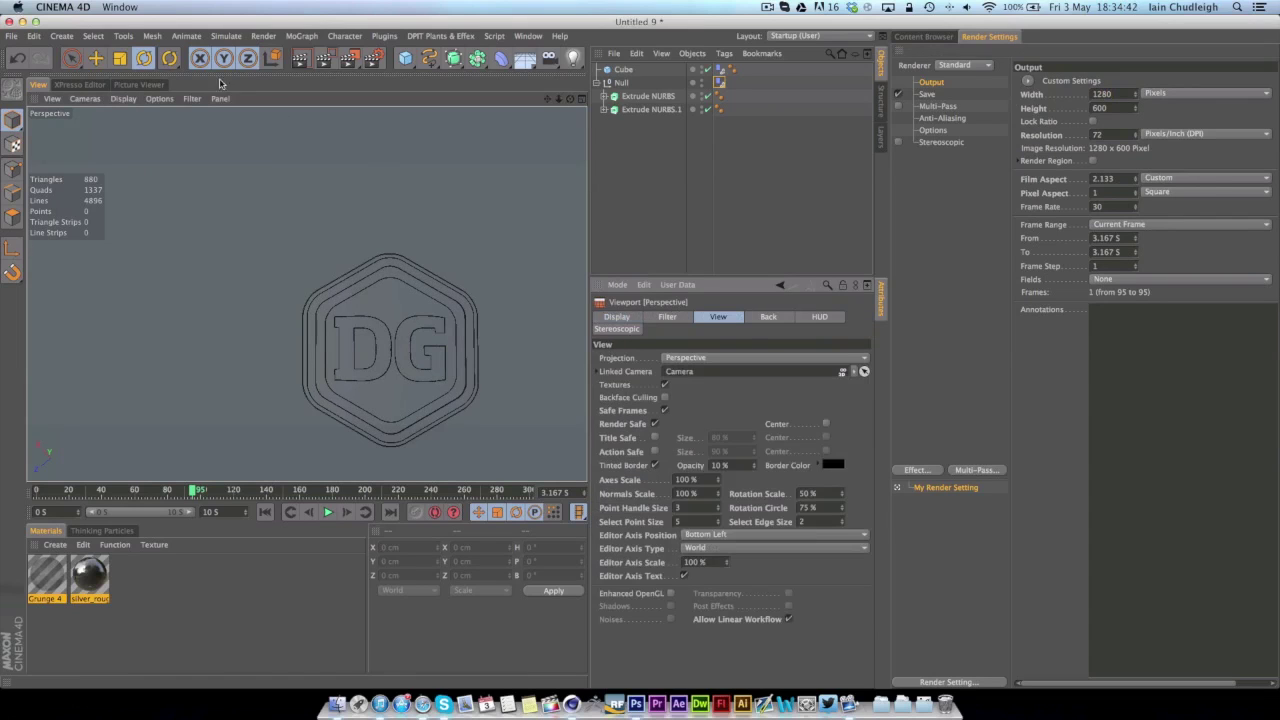
pyautogui.click(166, 102)
pyautogui.click(166, 102)
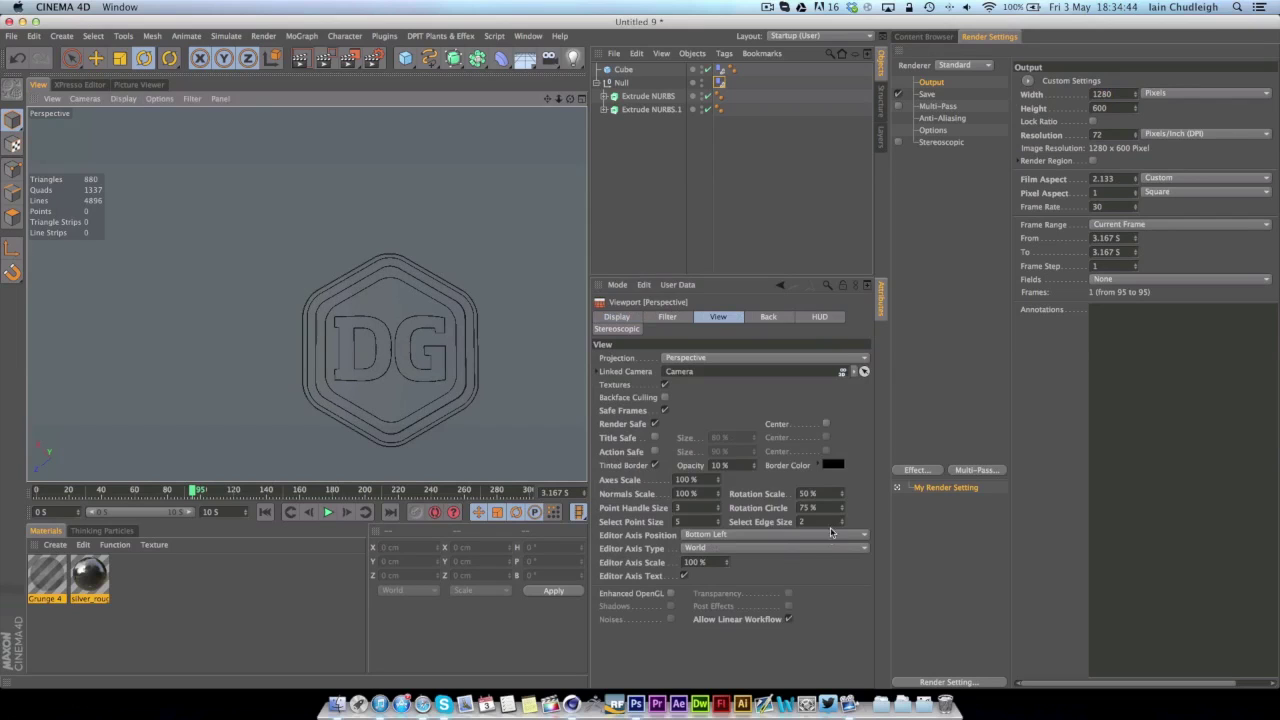
pyautogui.moveTo(754, 466); pyautogui.dragTo(754, 412)
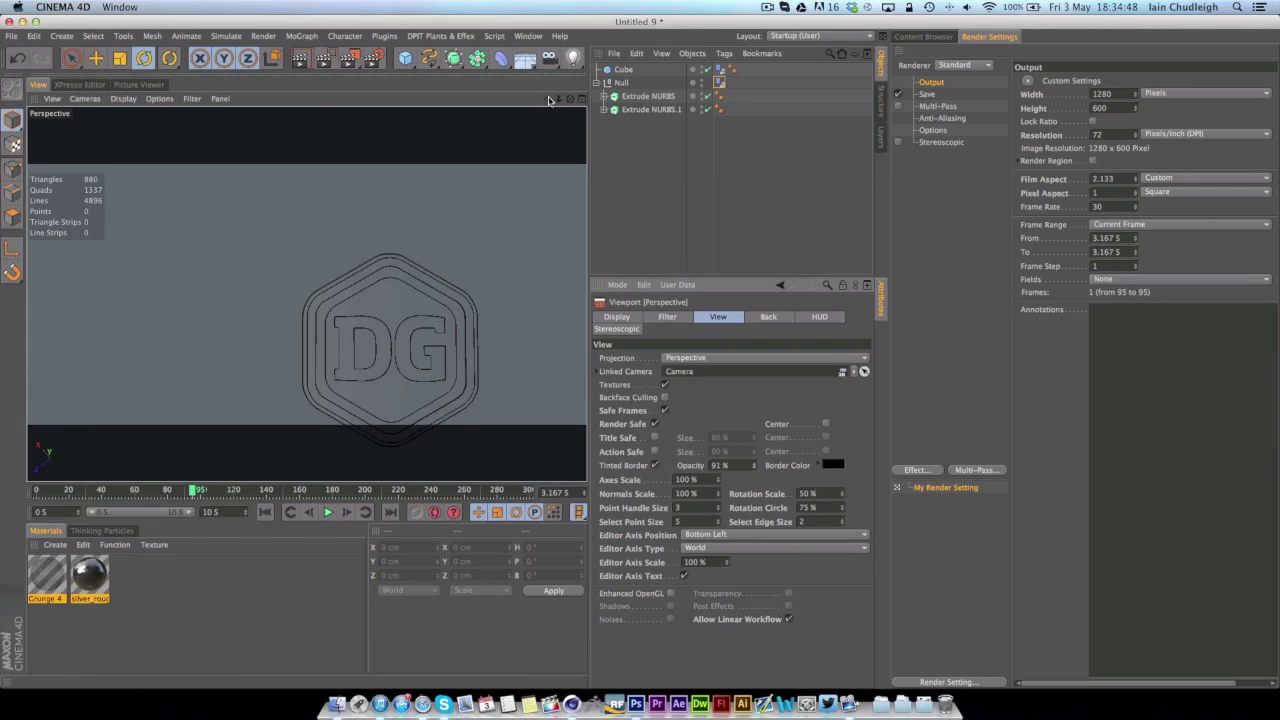
# Centre the landed logo within the render-safe area and add a camera from this view
pyautogui.moveTo(548, 99); pyautogui.dragTo(461, 46)
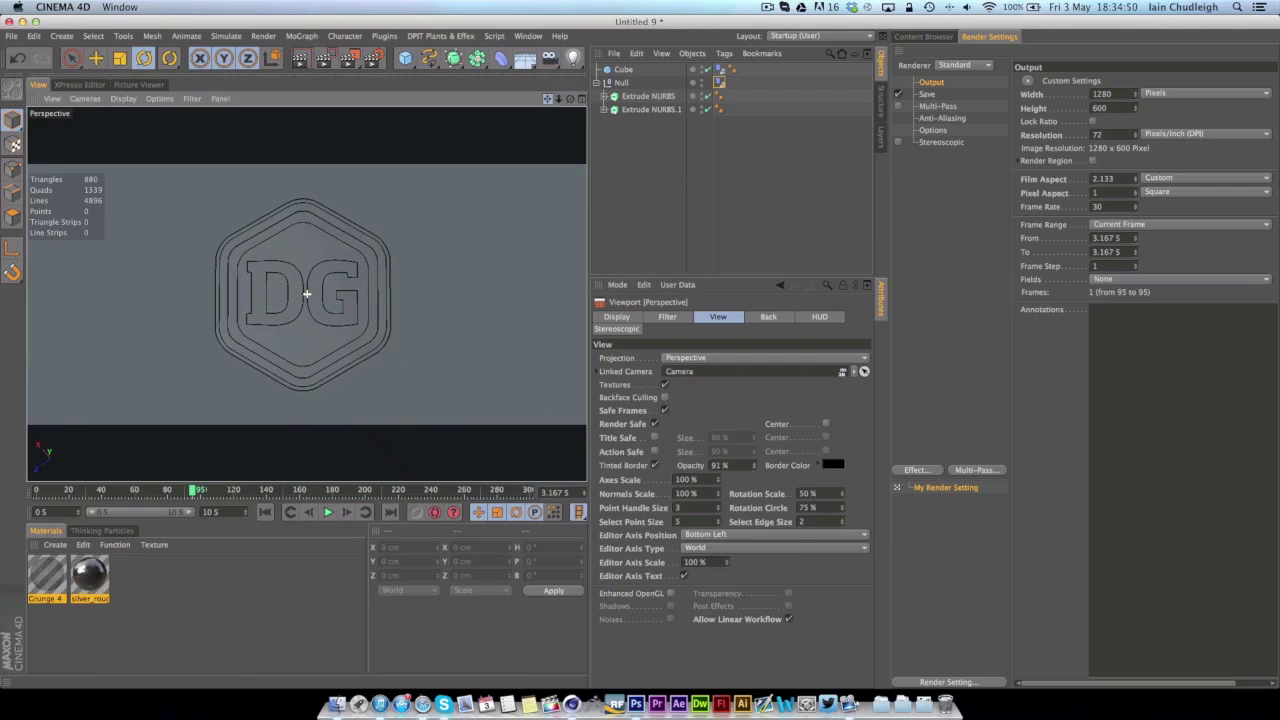
pyautogui.scroll(-5, 306, 294)
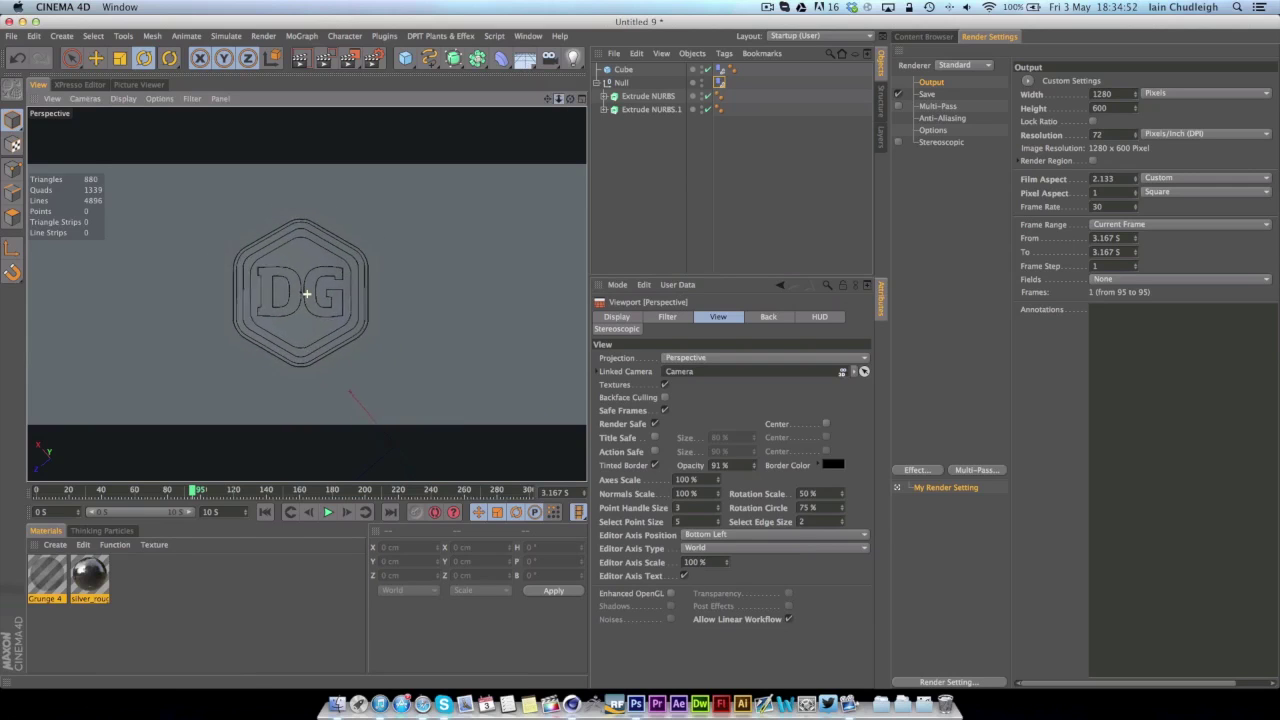
pyautogui.scroll(1, 306, 294)
pyautogui.click(572, 60)
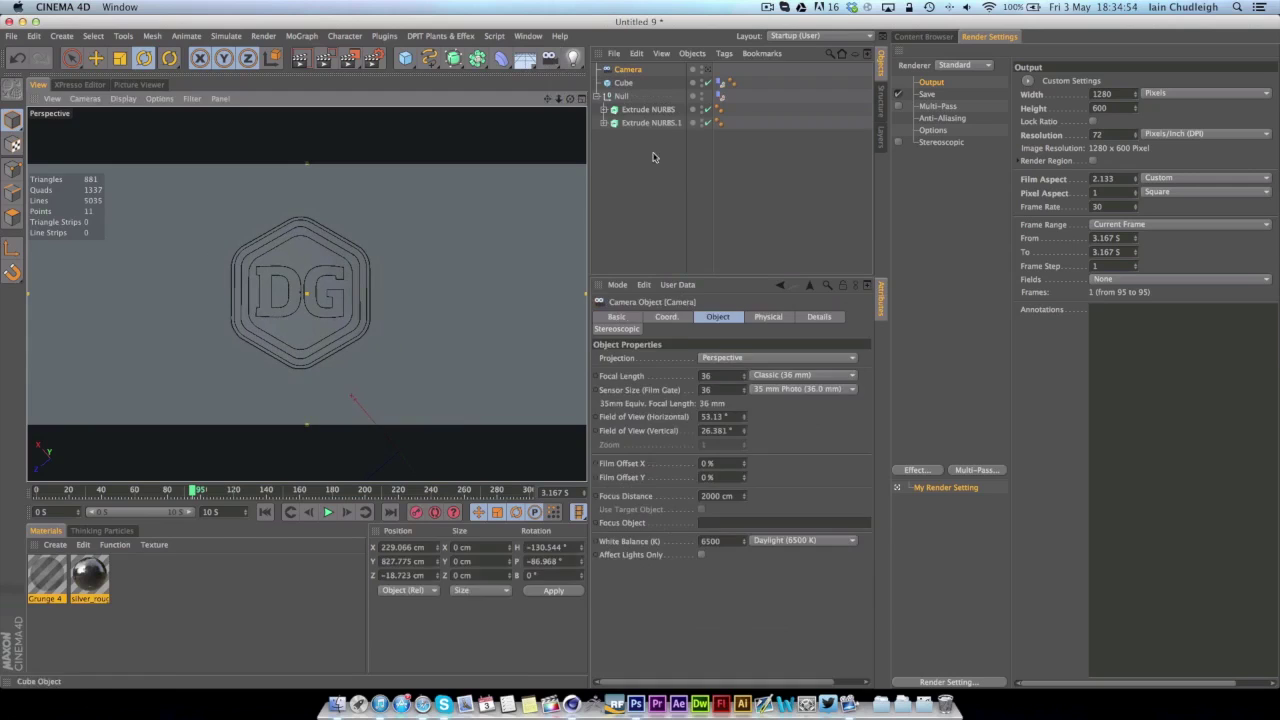
pyautogui.click(654, 154)
# Play the baked animation through the new camera and scrub back to frame 79
pyautogui.click(284, 513)
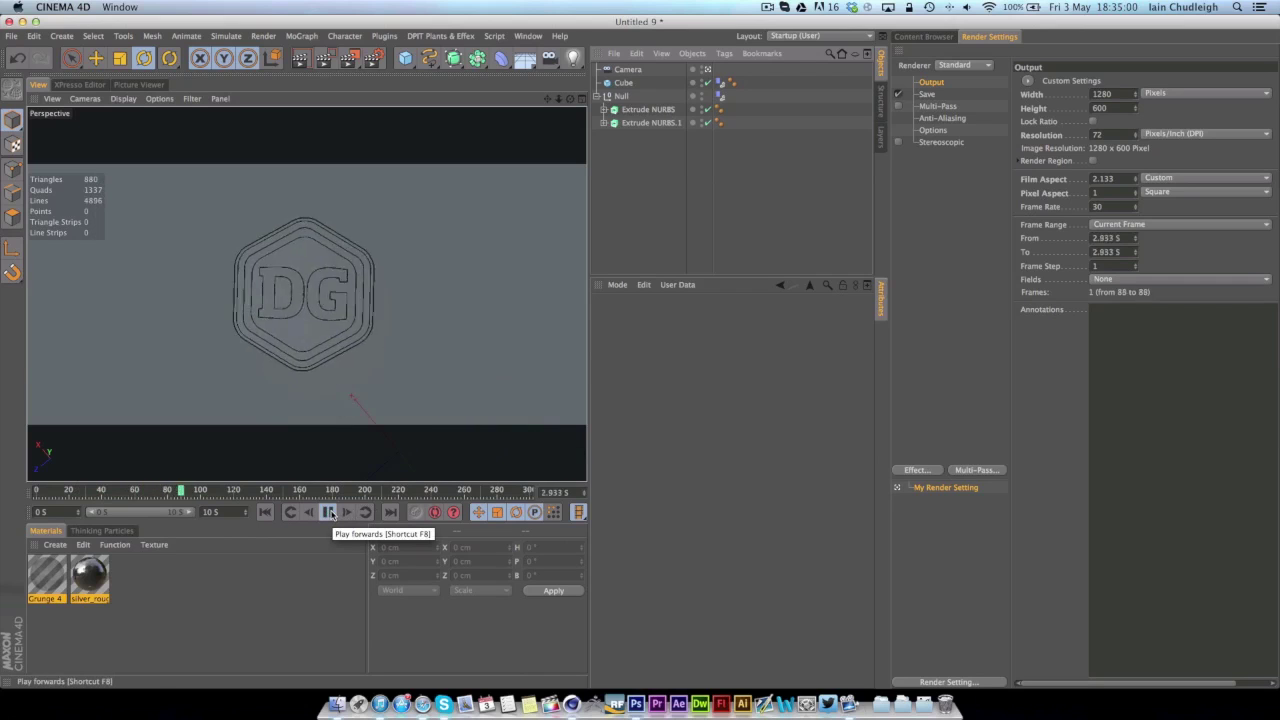
pyautogui.click(329, 513)
pyautogui.moveTo(201, 493); pyautogui.dragTo(168, 491)
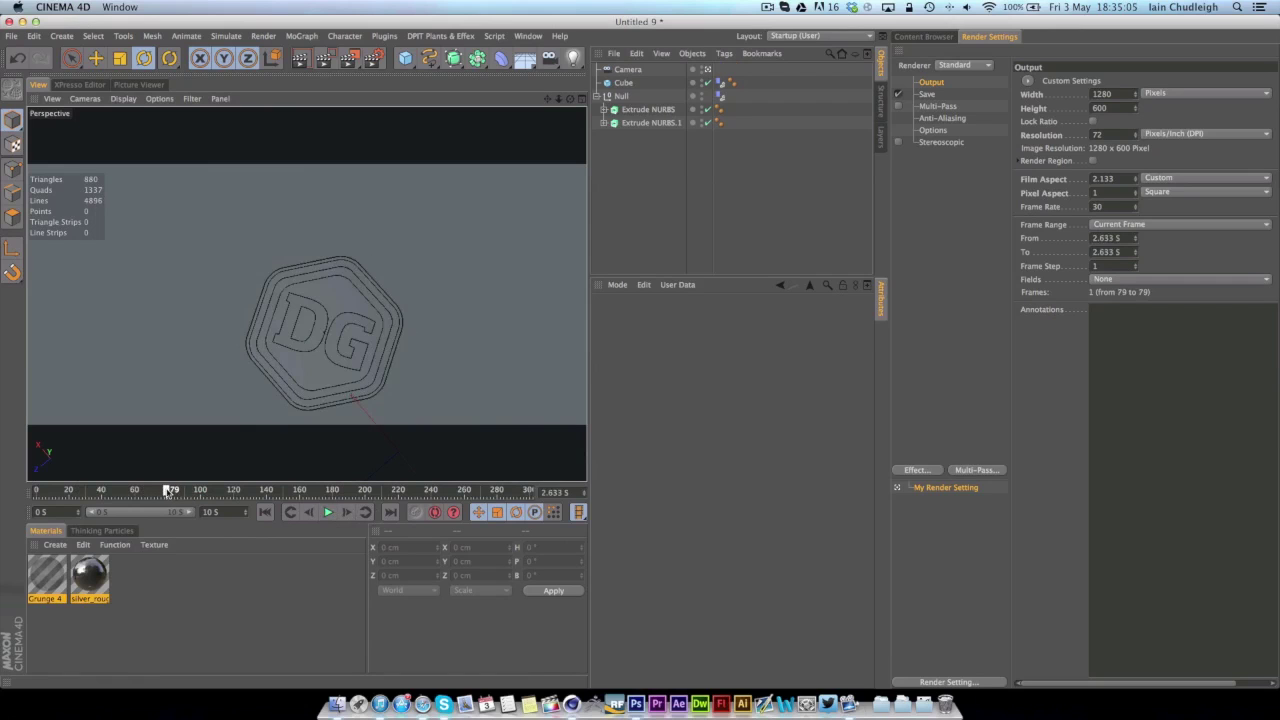
# Leave the camera view, look at the logo from a freely orbited angle and move to frame 64
pyautogui.click(705, 70)
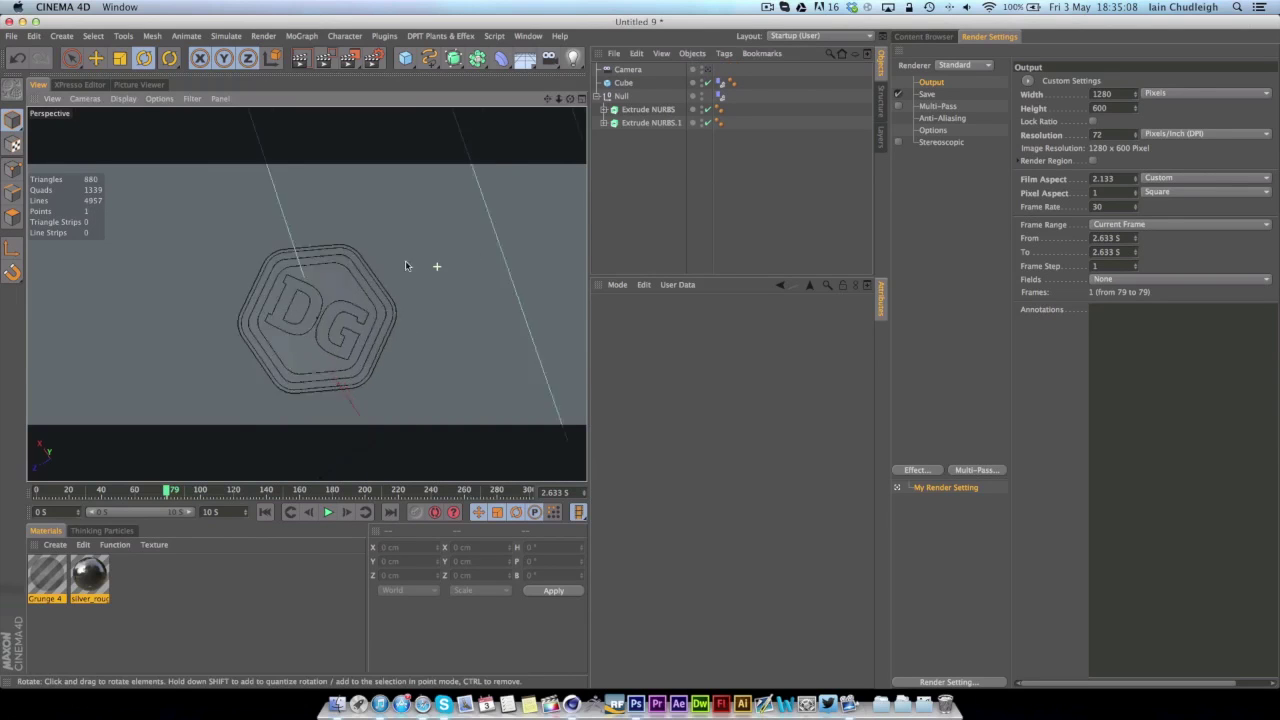
pyautogui.moveTo(171, 494)
pyautogui.mouseDown()
pyautogui.moveTo(146, 494)
pyautogui.moveTo(168, 492)
pyautogui.mouseUp()
pyautogui.click(141, 492)
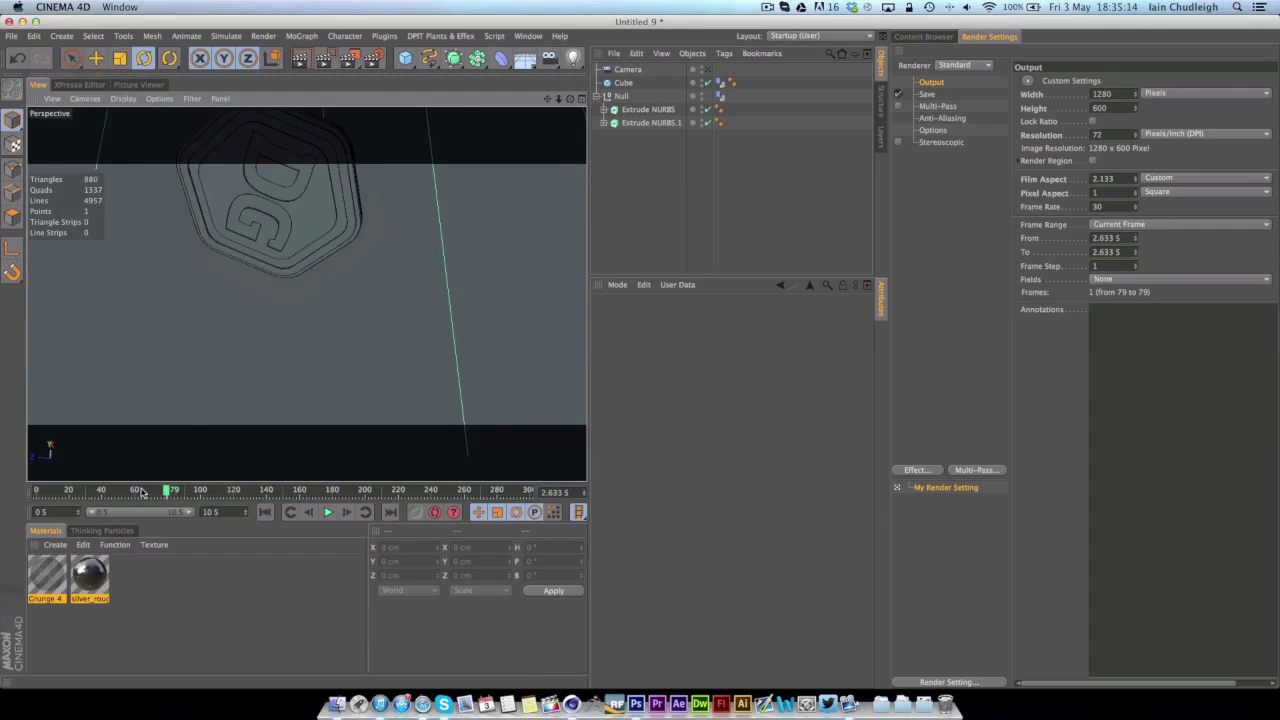
# Switch to the open scene 2.c4d project and scrub through its animation
pyautogui.click(527, 36)
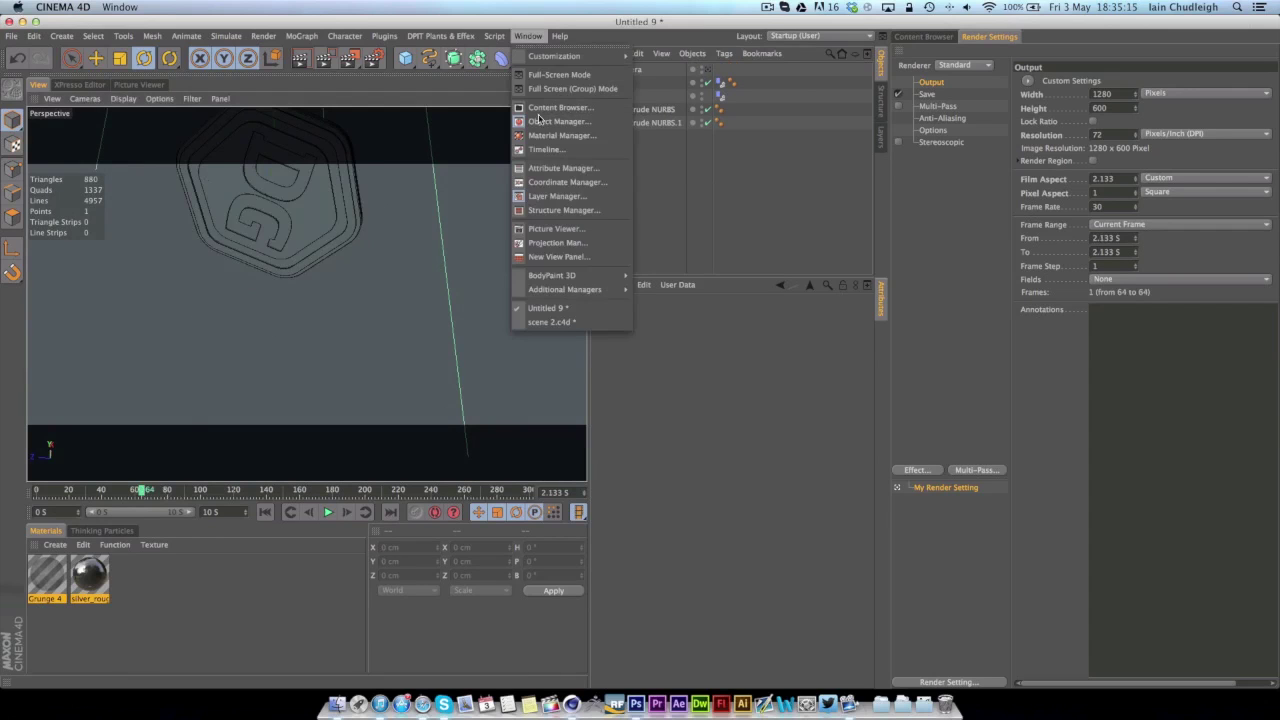
pyautogui.click(545, 325)
pyautogui.moveTo(113, 493); pyautogui.dragTo(284, 500)
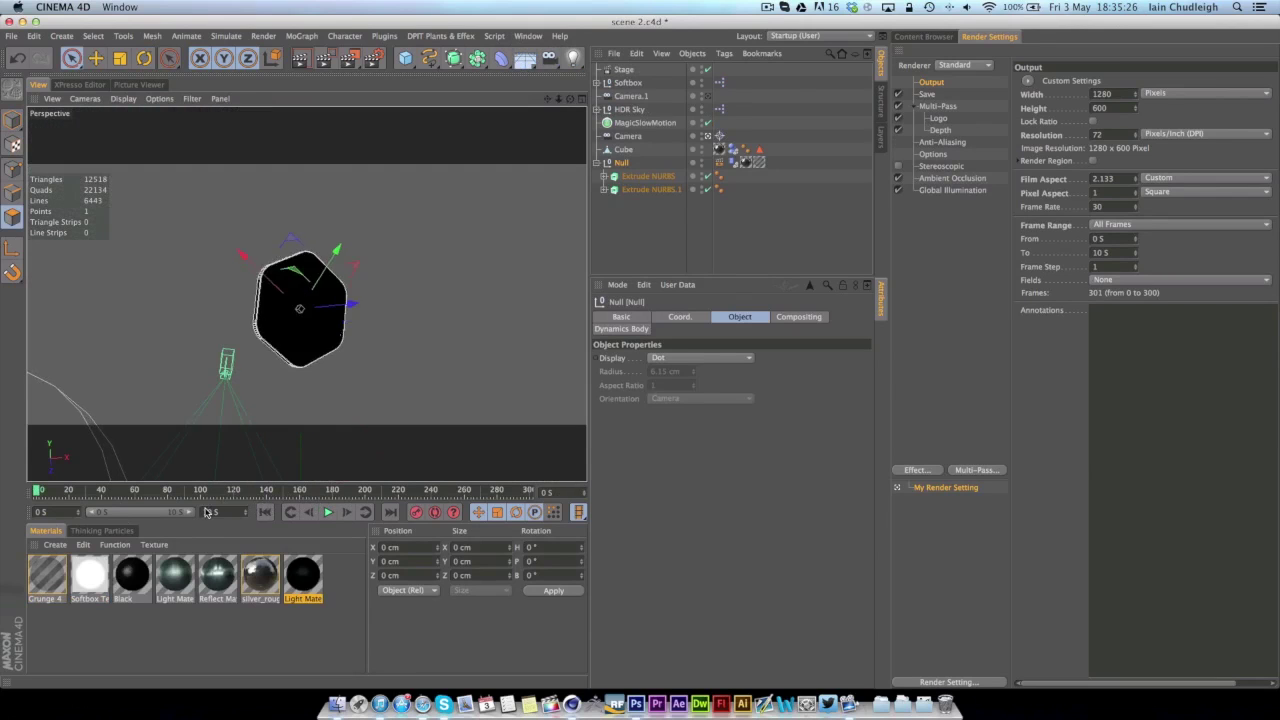
# Scrub through the logo toss, go to frame 37 and show the MagicSlowMotion object's settings
pyautogui.moveTo(360, 504); pyautogui.dragTo(142, 496)
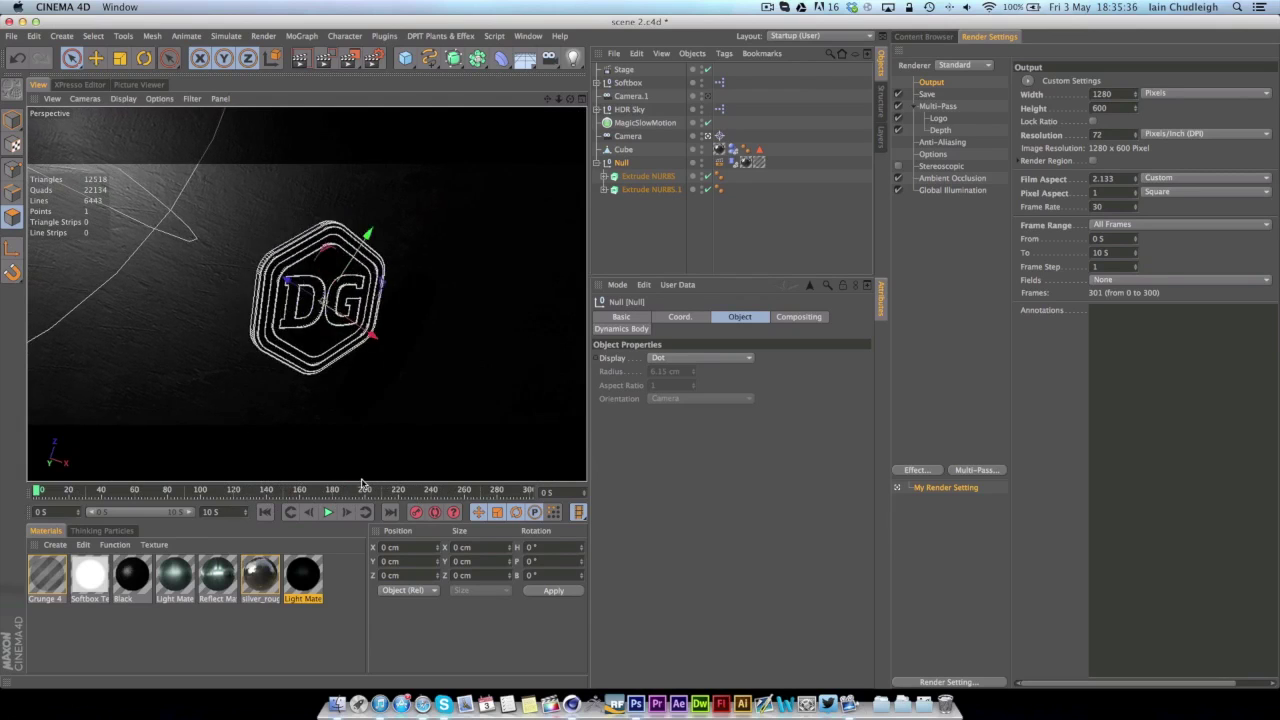
pyautogui.click(100, 490)
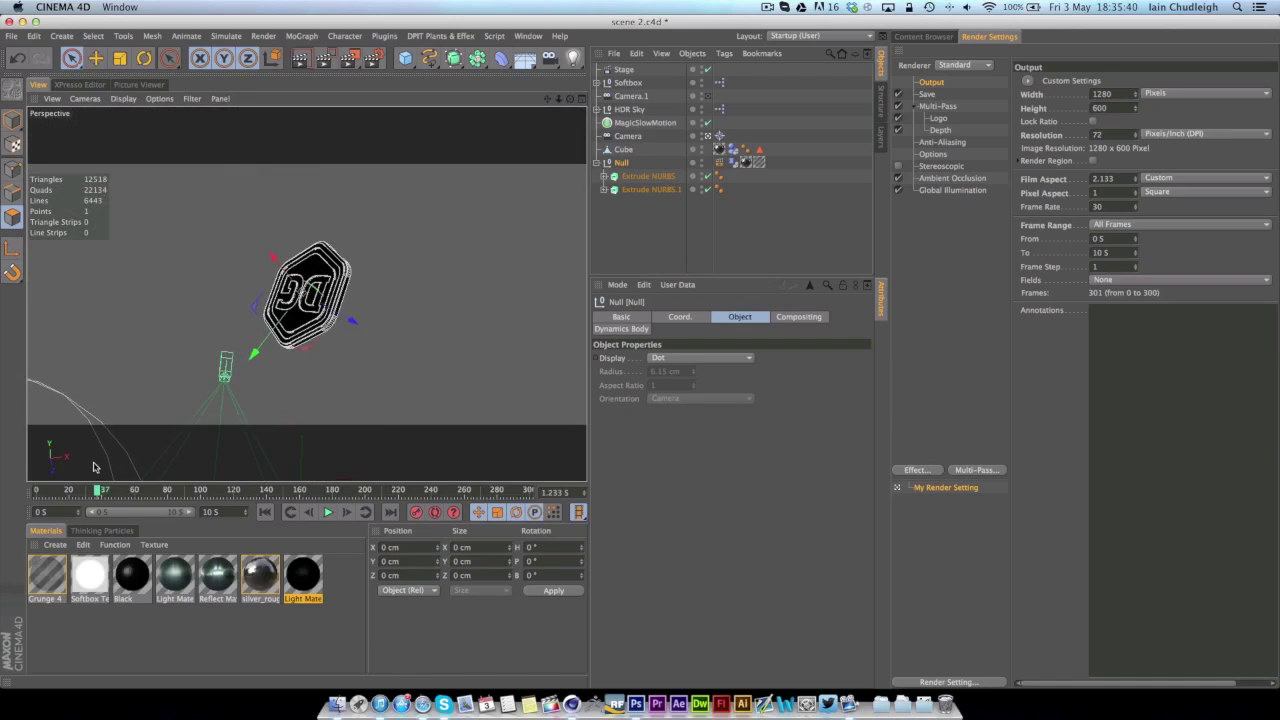
pyautogui.click(645, 122)
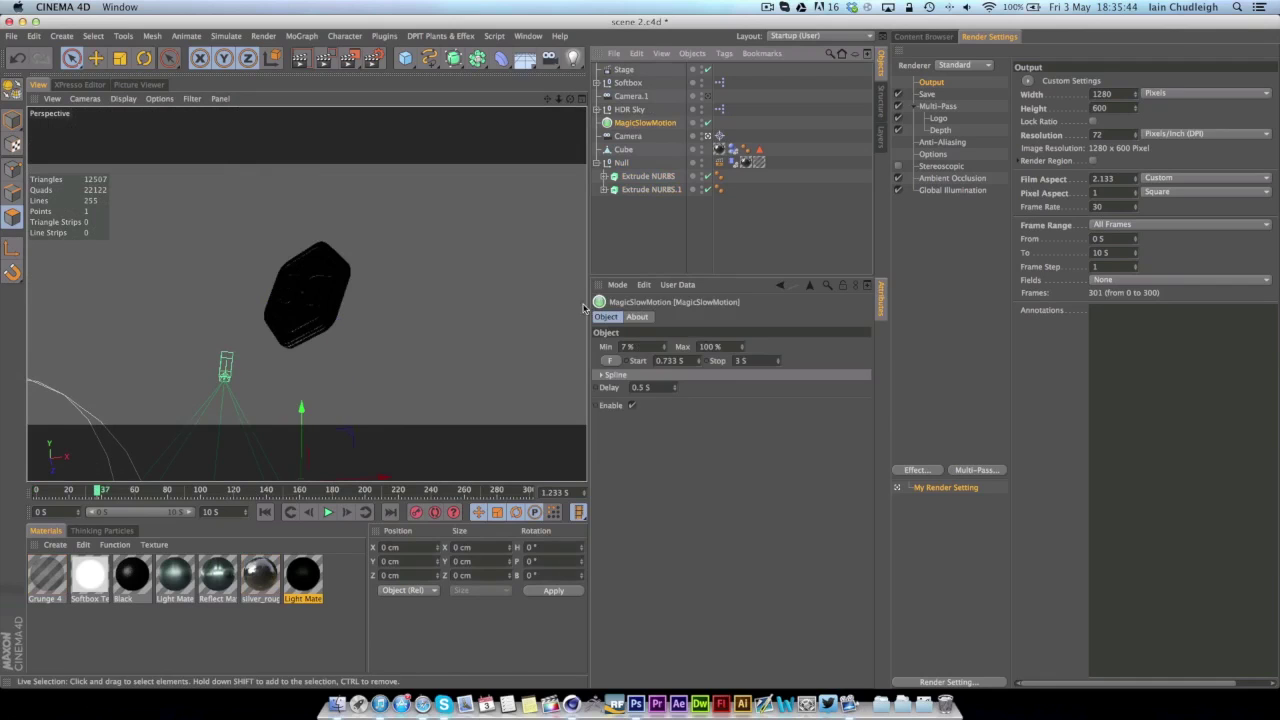
# Scrub the slow-motion animation across the switch between the two cameras, rewind to the start and move on to frame 218
pyautogui.moveTo(100, 490); pyautogui.dragTo(250, 503)
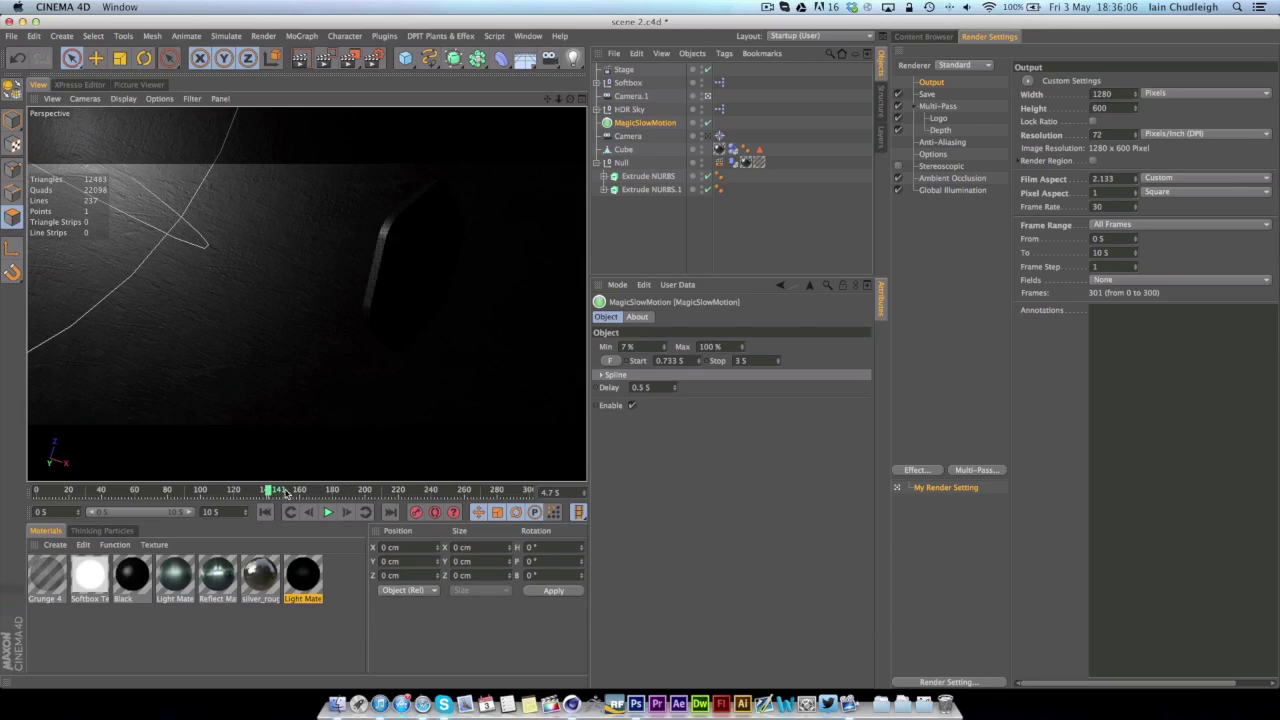
pyautogui.moveTo(286, 493); pyautogui.dragTo(2, 497)
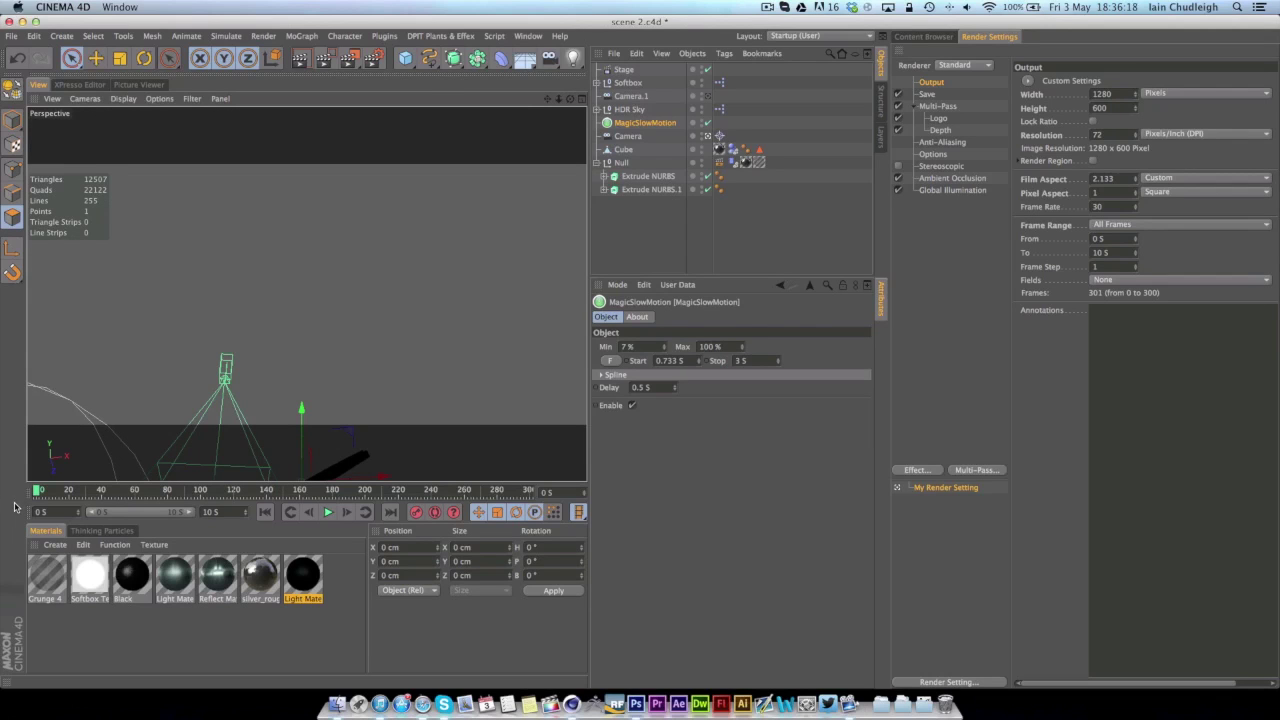
pyautogui.moveTo(140, 490); pyautogui.dragTo(395, 487)
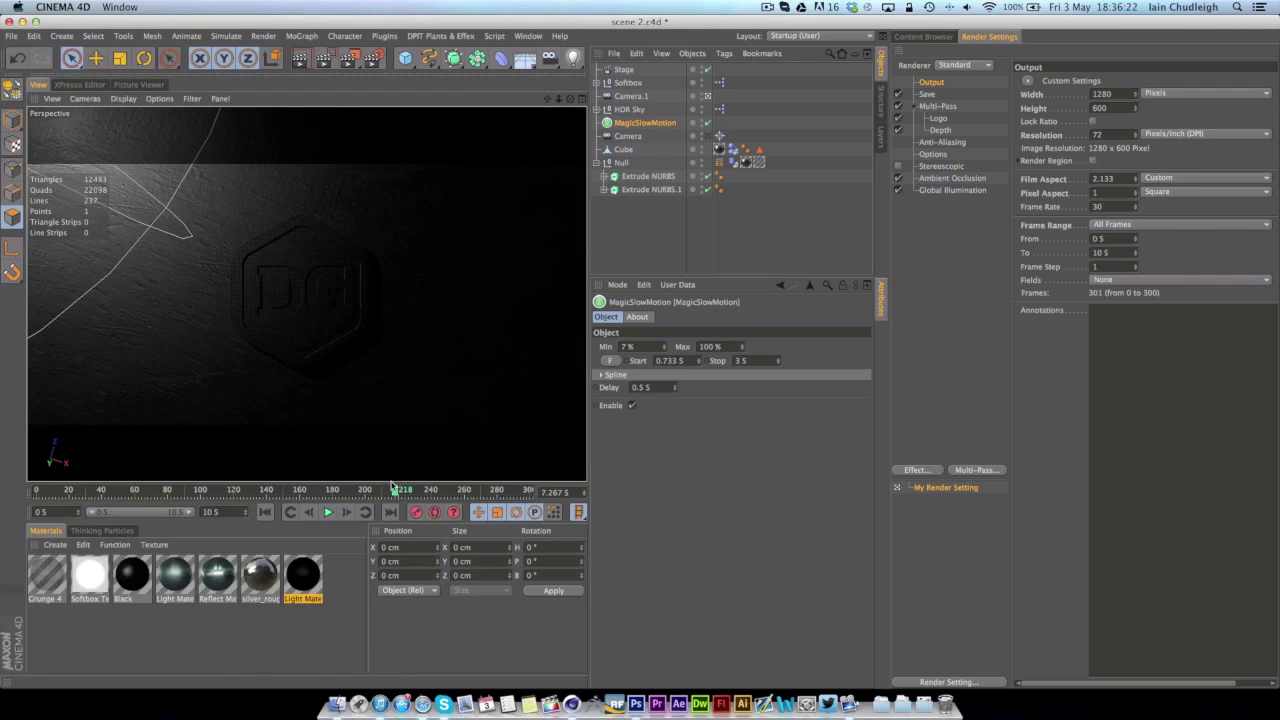